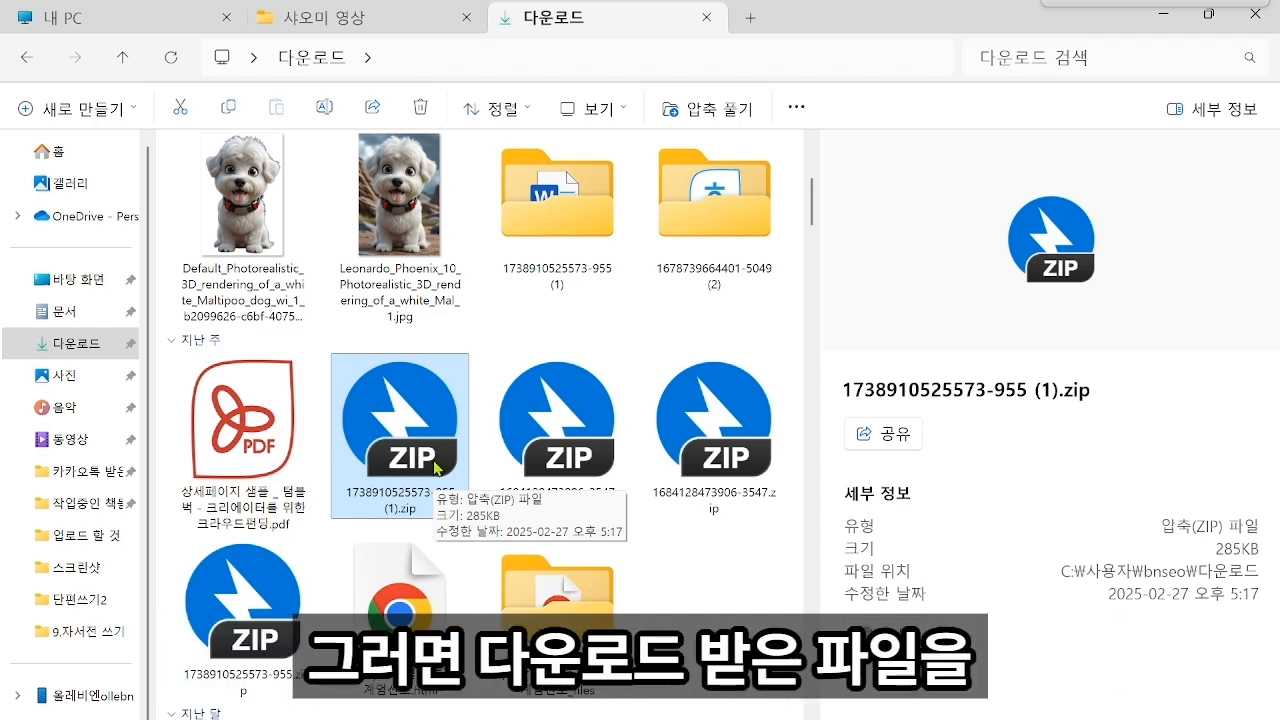
right_click(446, 410)
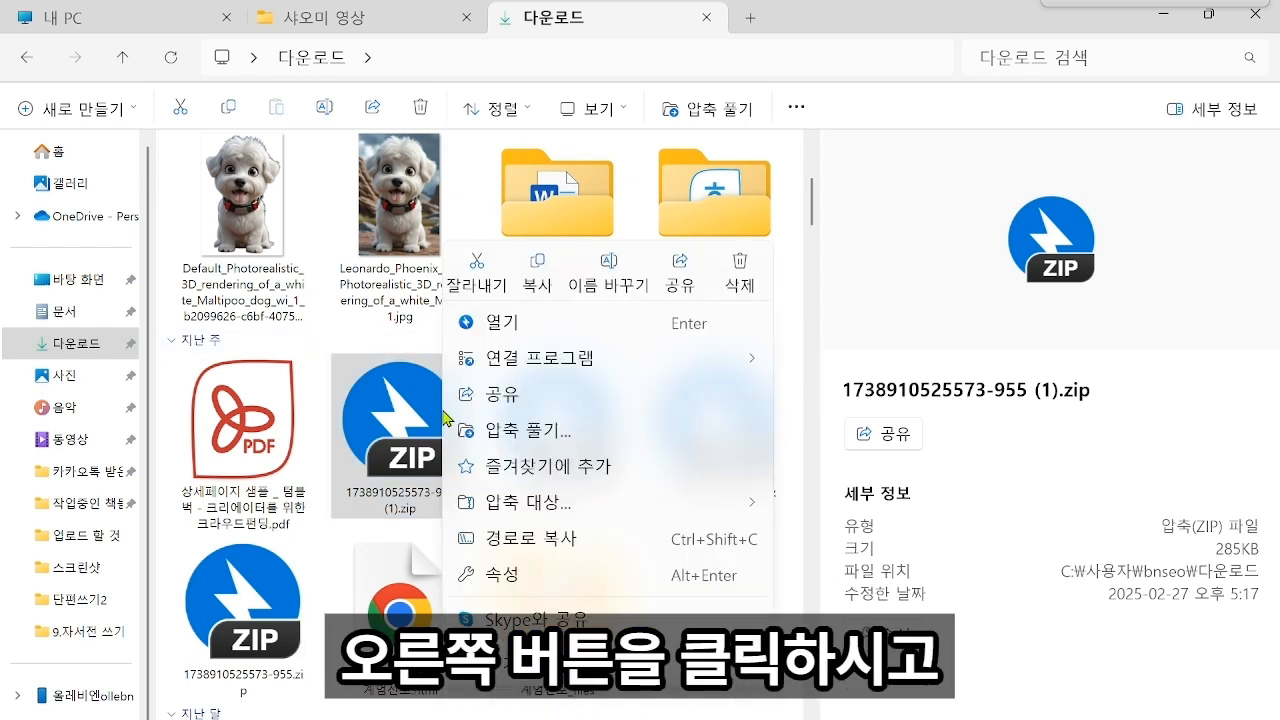
click(527, 443)
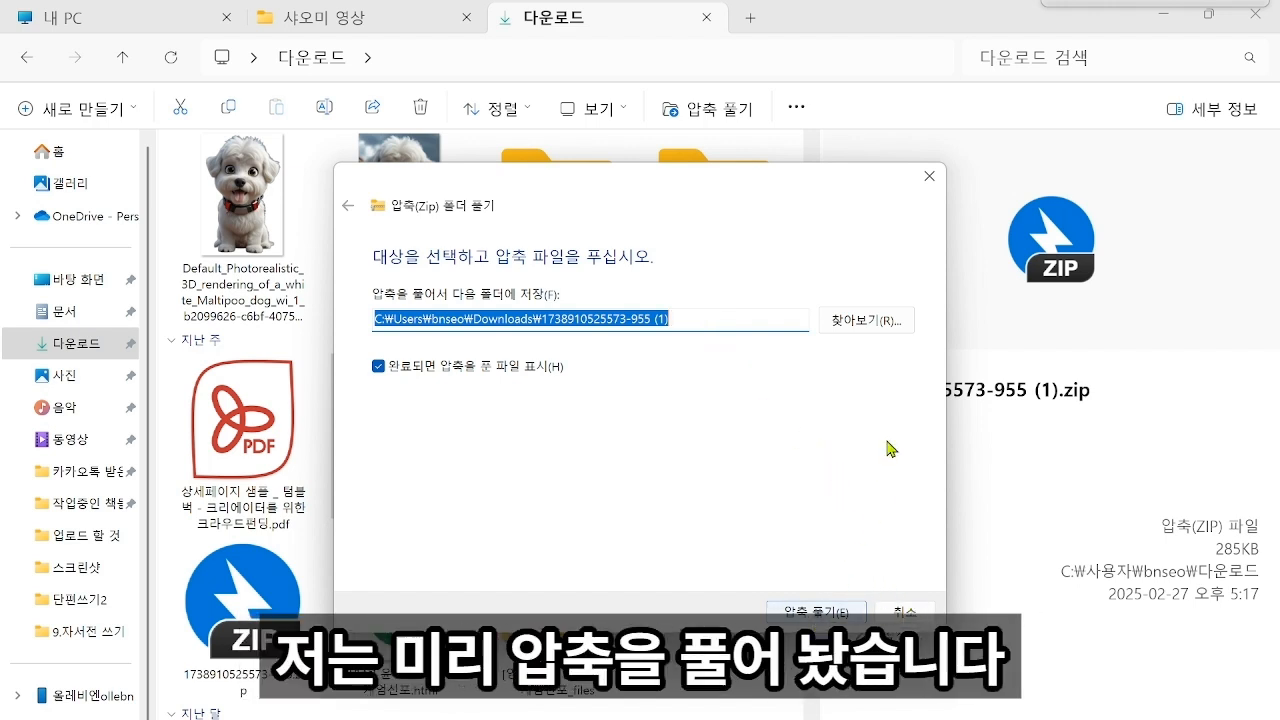
click(929, 176)
click(543, 212)
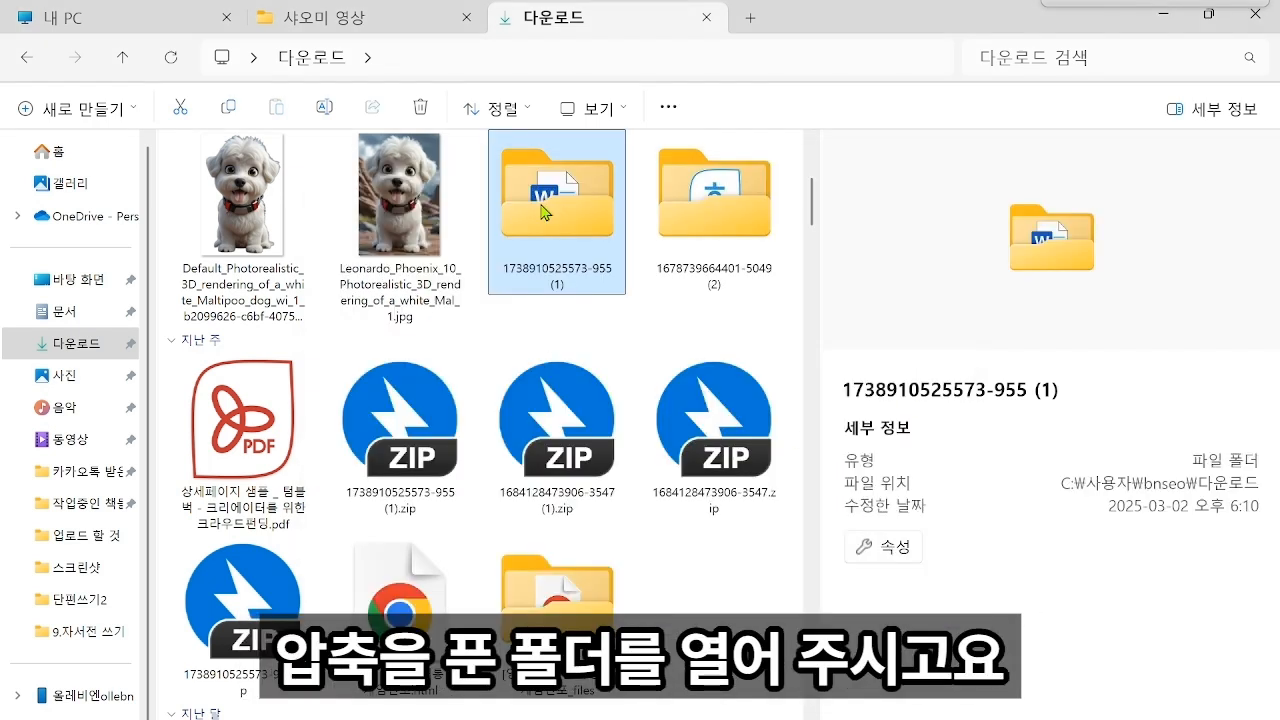
double_click(541, 211)
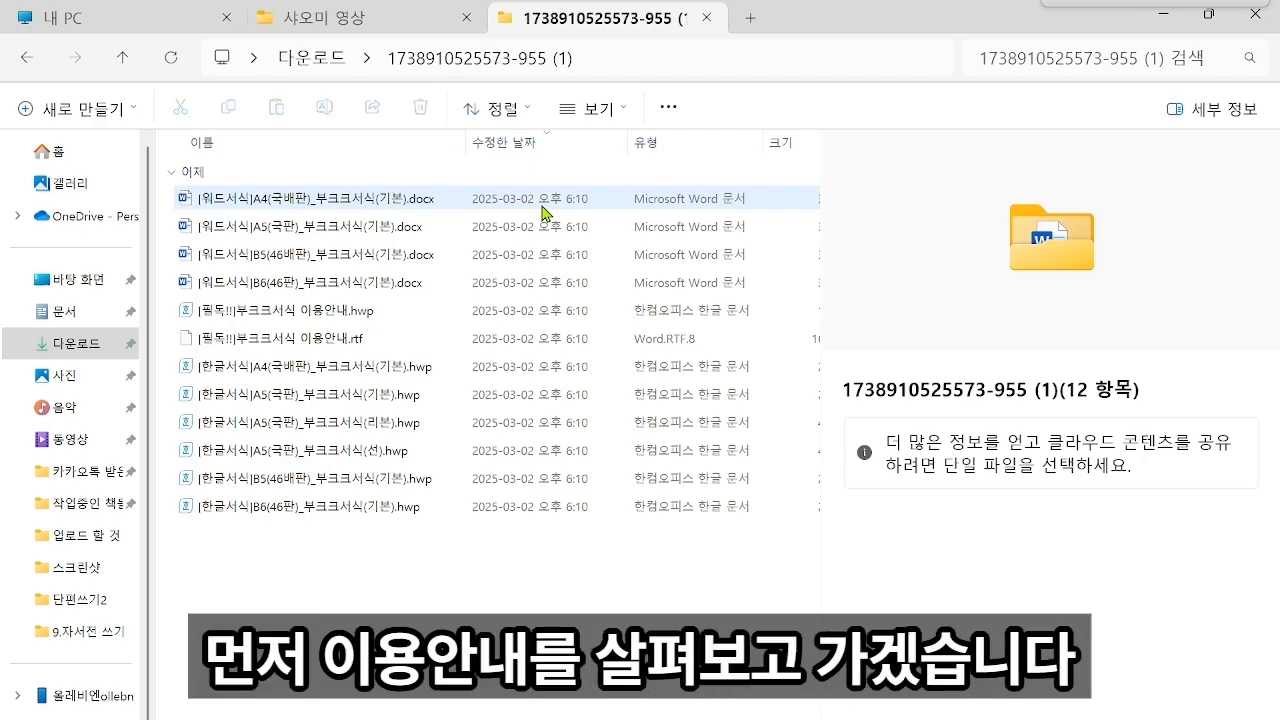
double_click(346, 318)
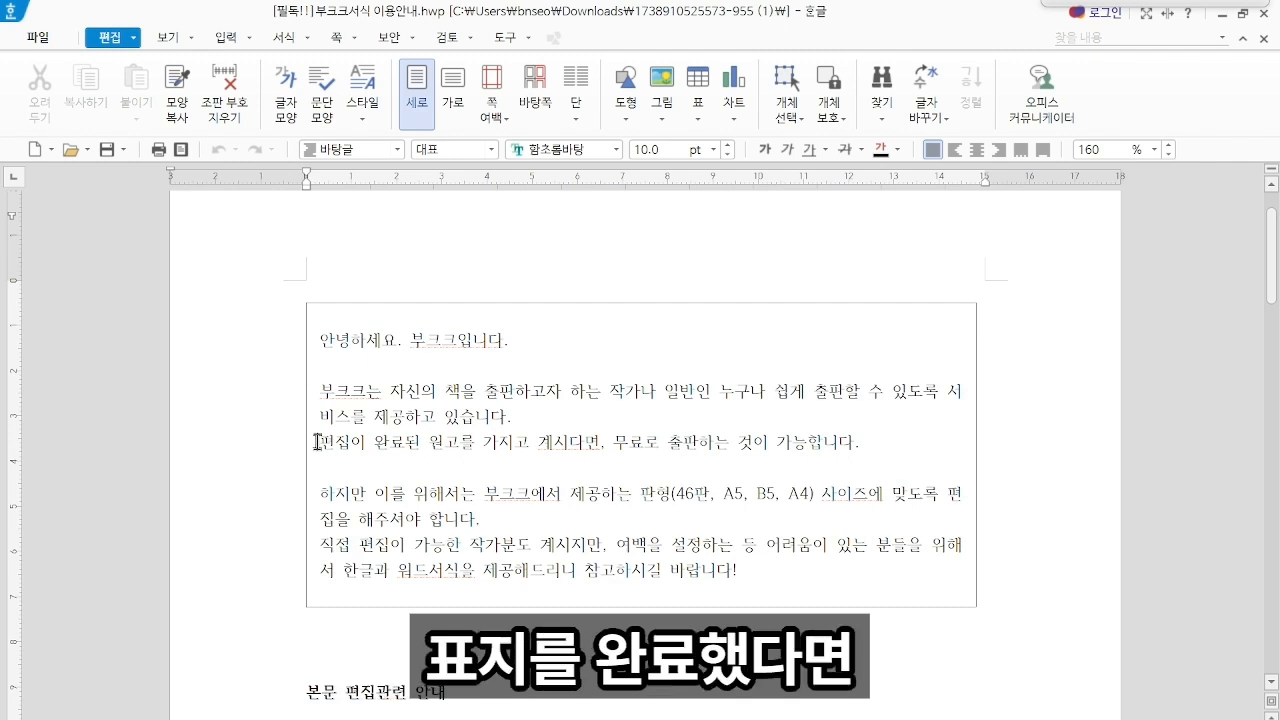
Read the usage guide, covering the free publishing note, the available book sizes and the body-text editing guidance with its tip links.
drag(318, 441, 877, 449)
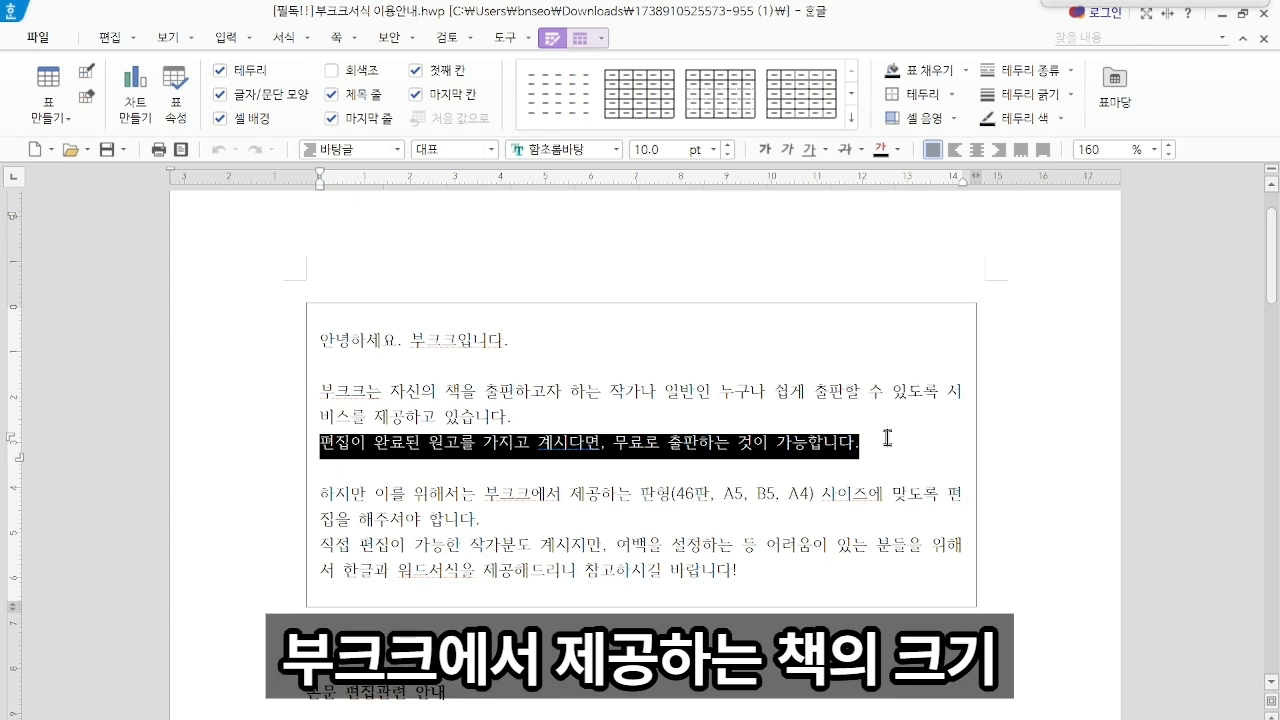
click(656, 498)
drag(632, 499, 818, 500)
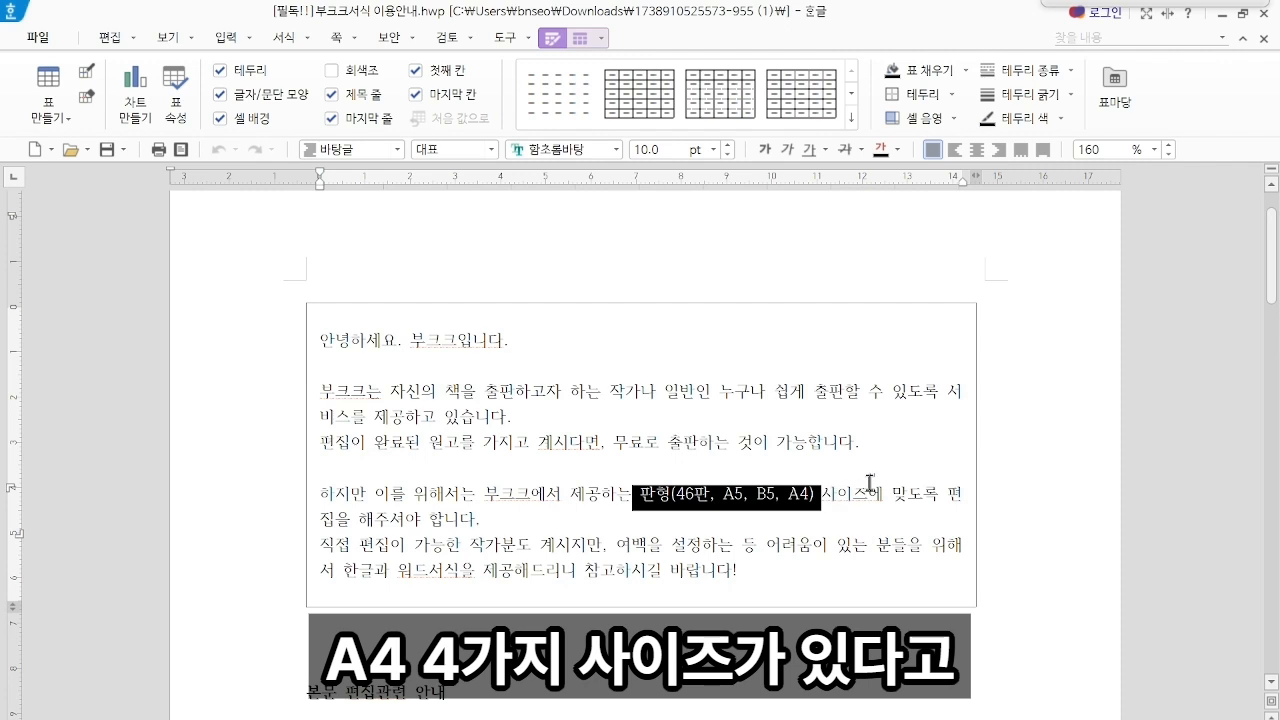
click(1021, 467)
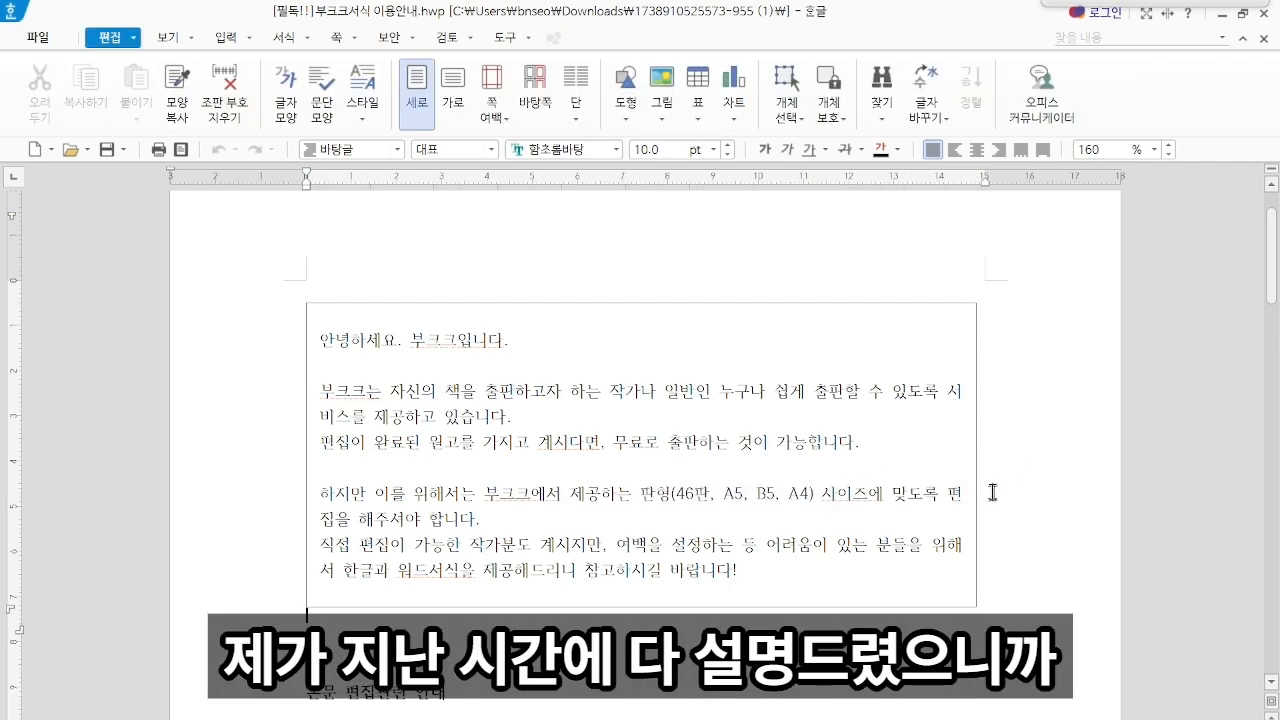
scroll(993, 492, down, 1)
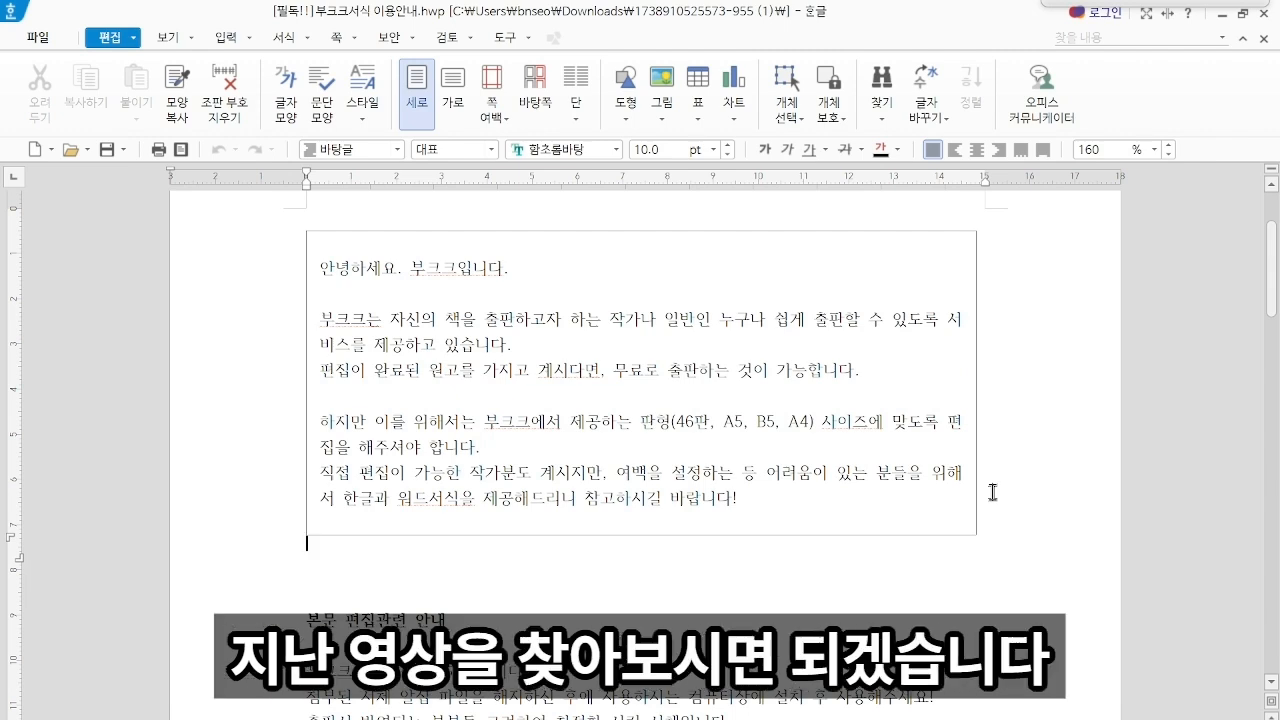
scroll(993, 492, up, 4)
scroll(993, 492, down, 1)
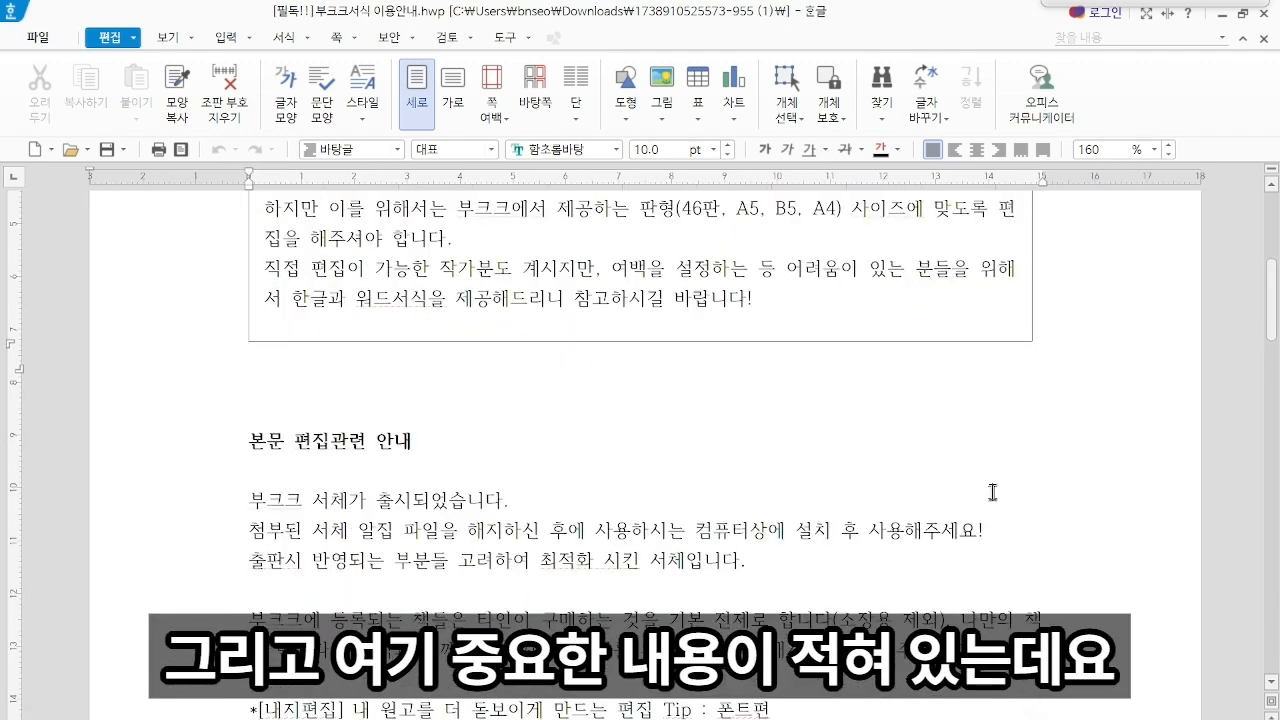
scroll(993, 492, down, 1)
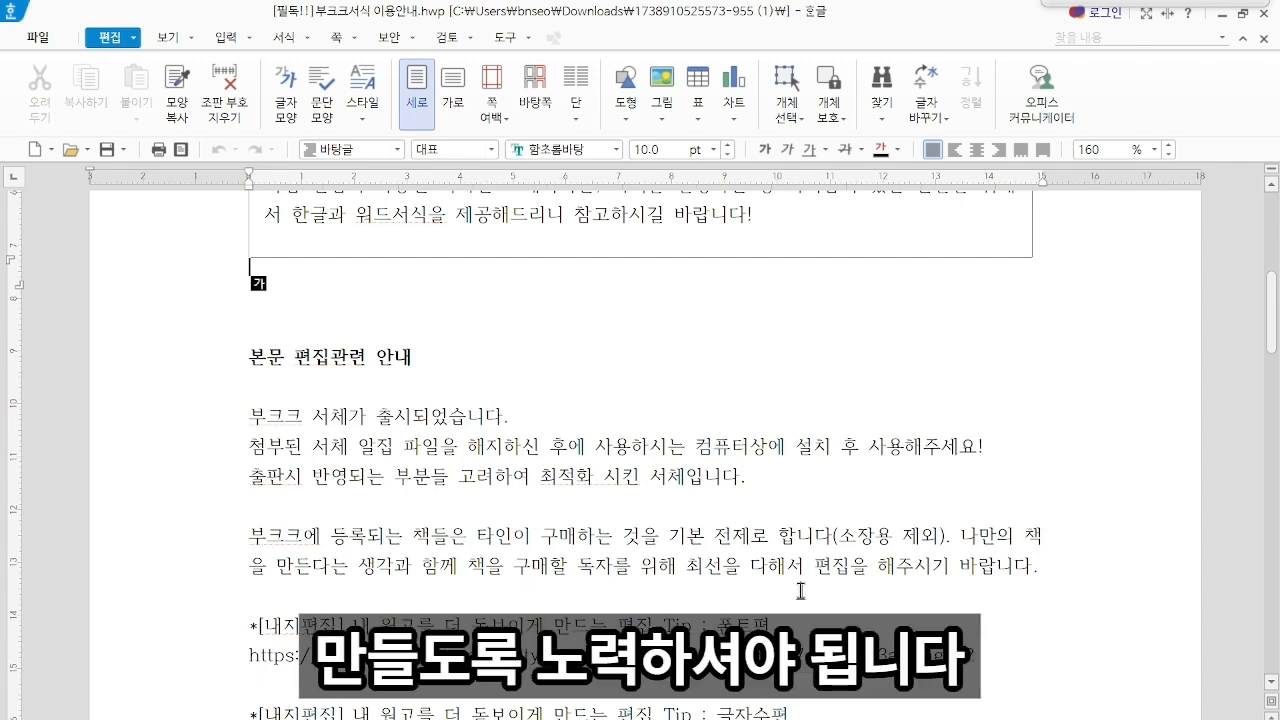
scroll(800, 590, down, 3)
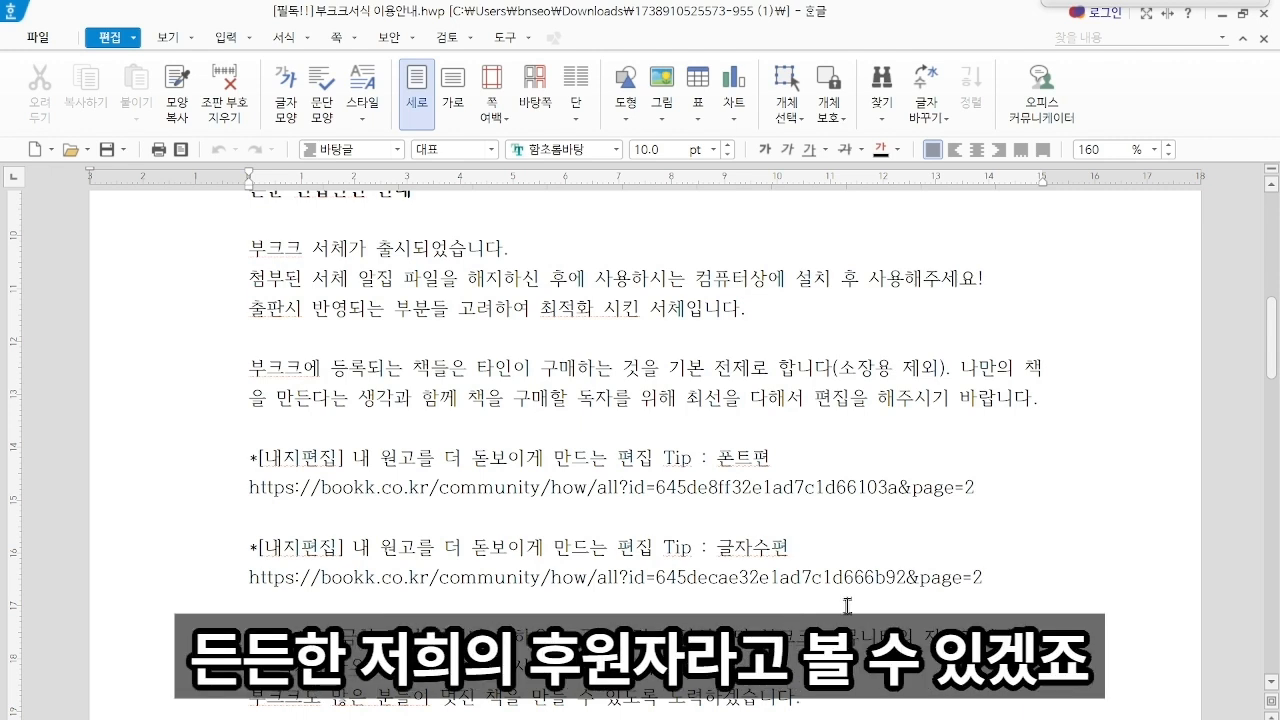
Close the usage guide and open the B6 template [한글서식]B6(46판)_부크크서식(기본).hwp from the same folder.
click(1268, 14)
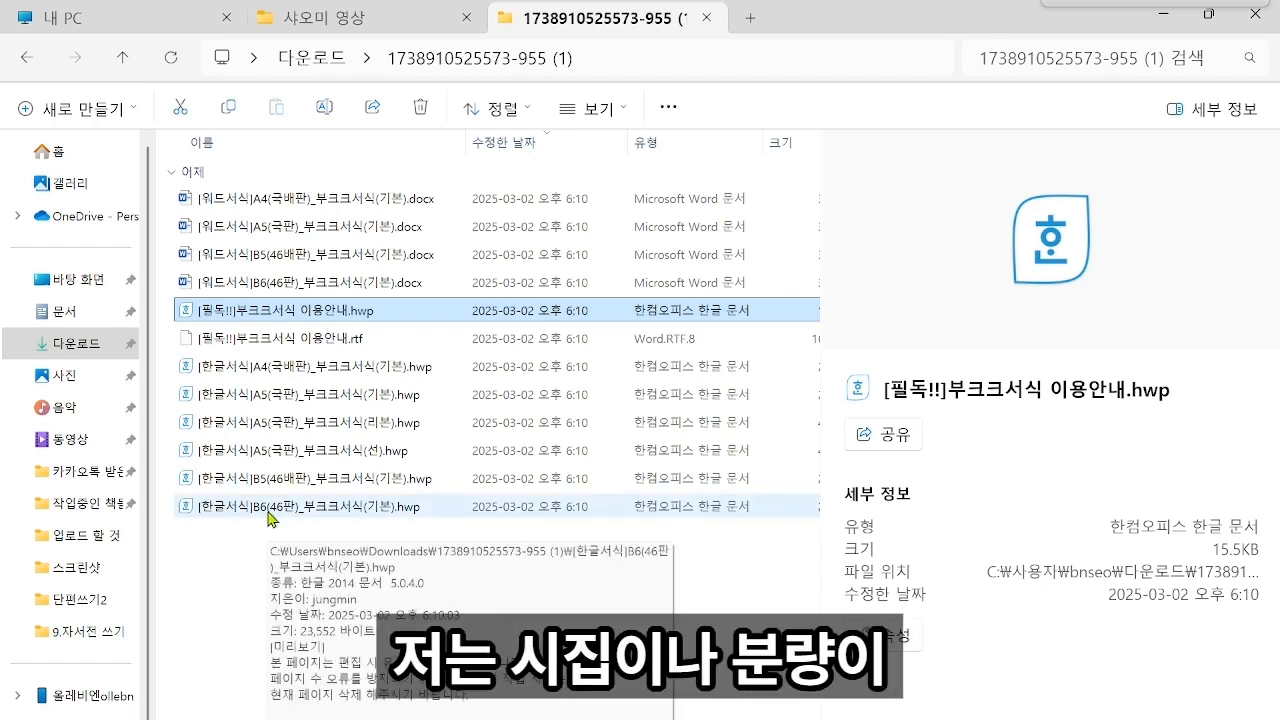
click(238, 537)
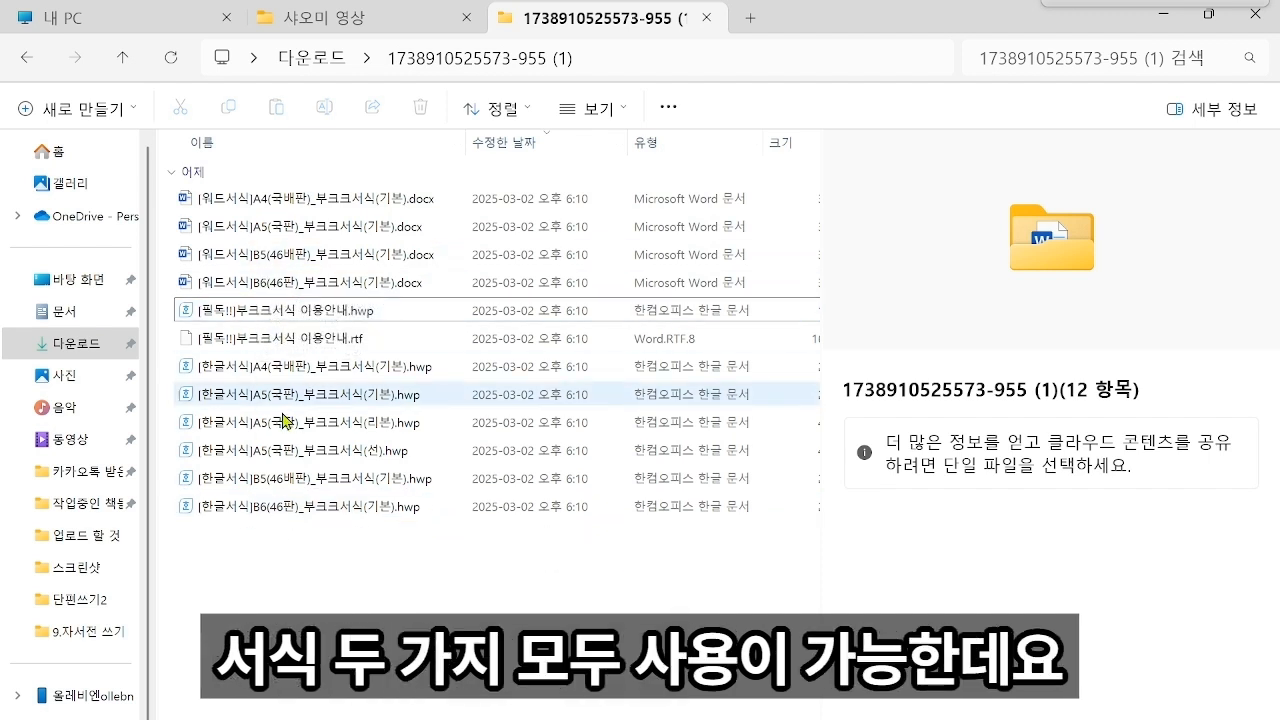
double_click(352, 507)
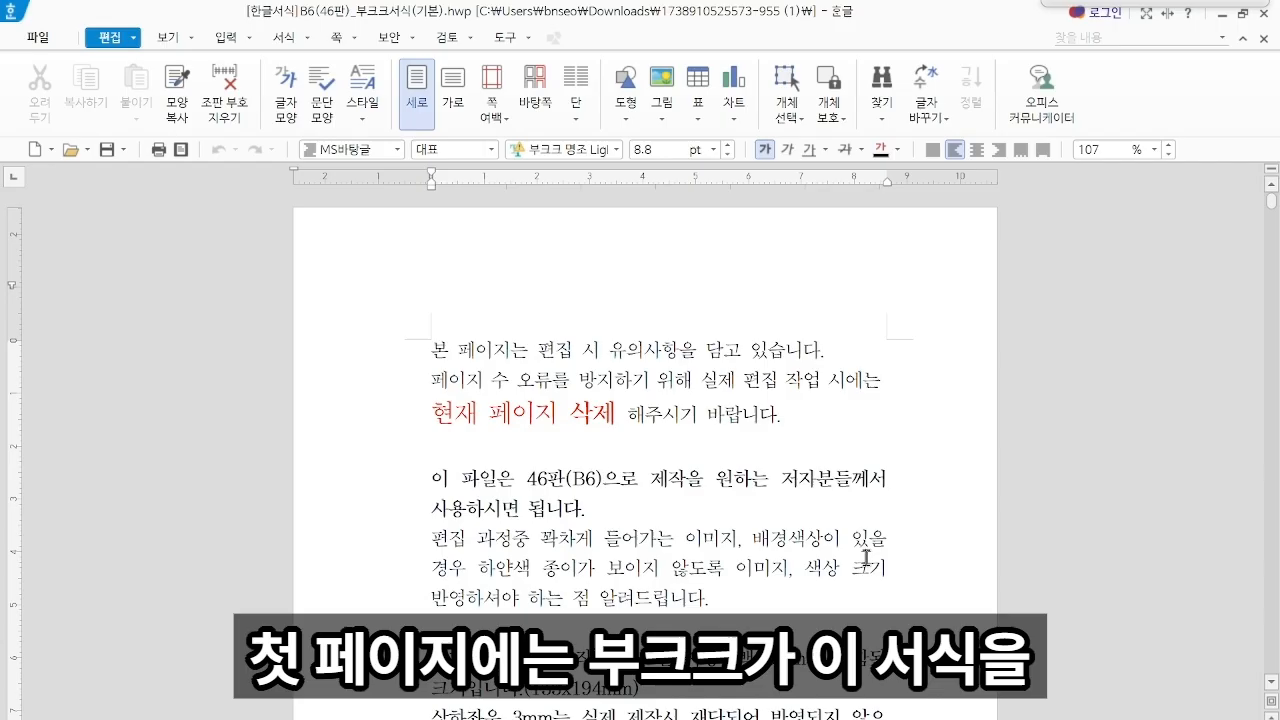
Read the template's first-page editing notes on page deletion, the 46판(B6) format, the 3mm trim margin and odd/even page placement.
scroll(868, 555, down, 1)
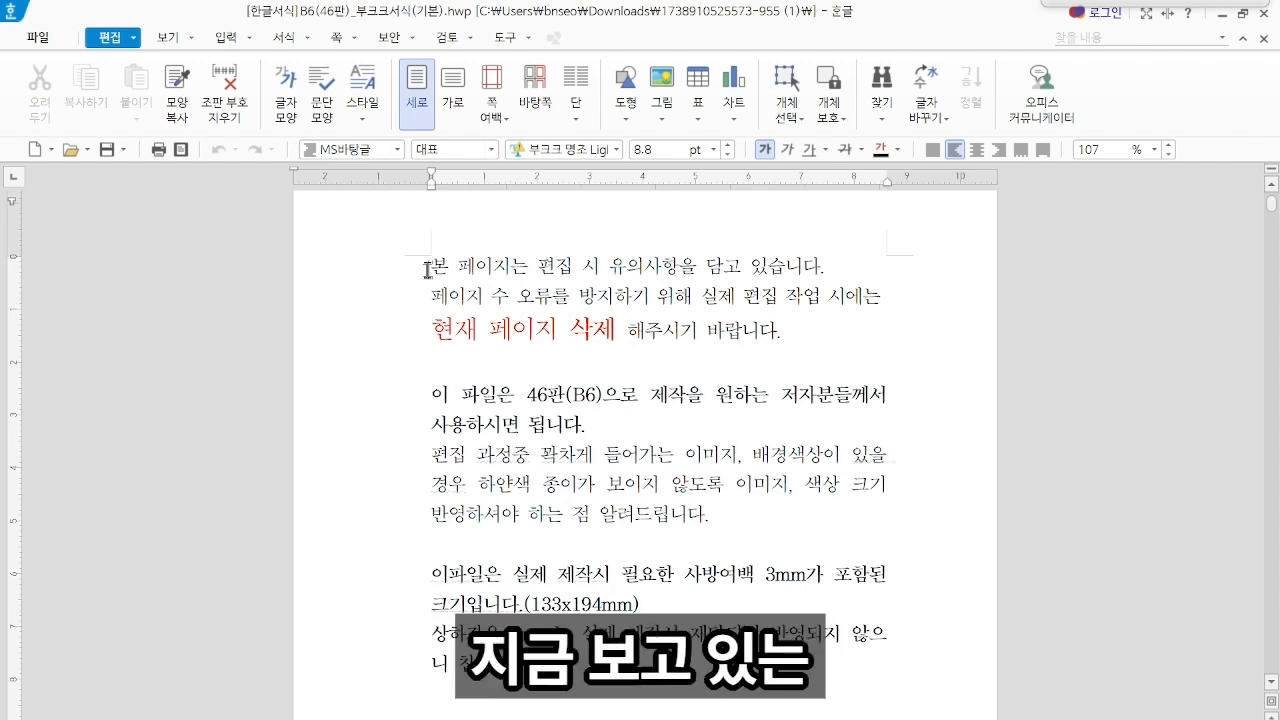
drag(428, 265, 880, 655)
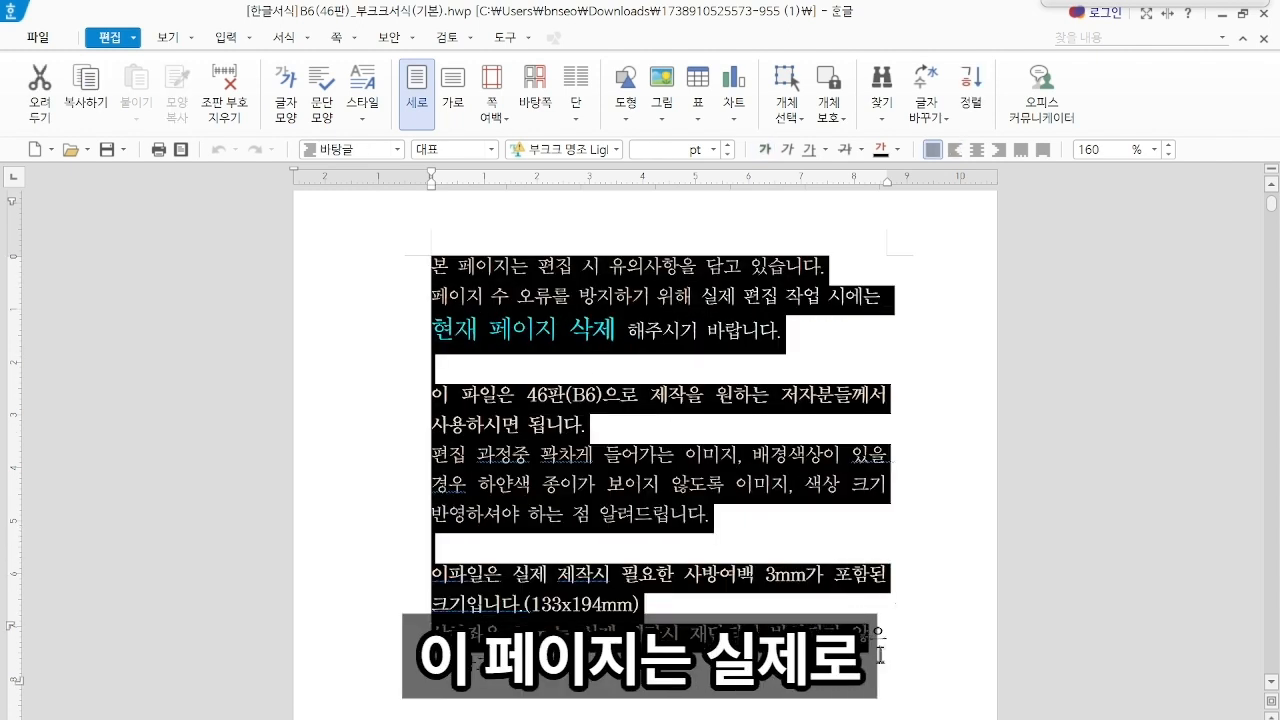
click(983, 520)
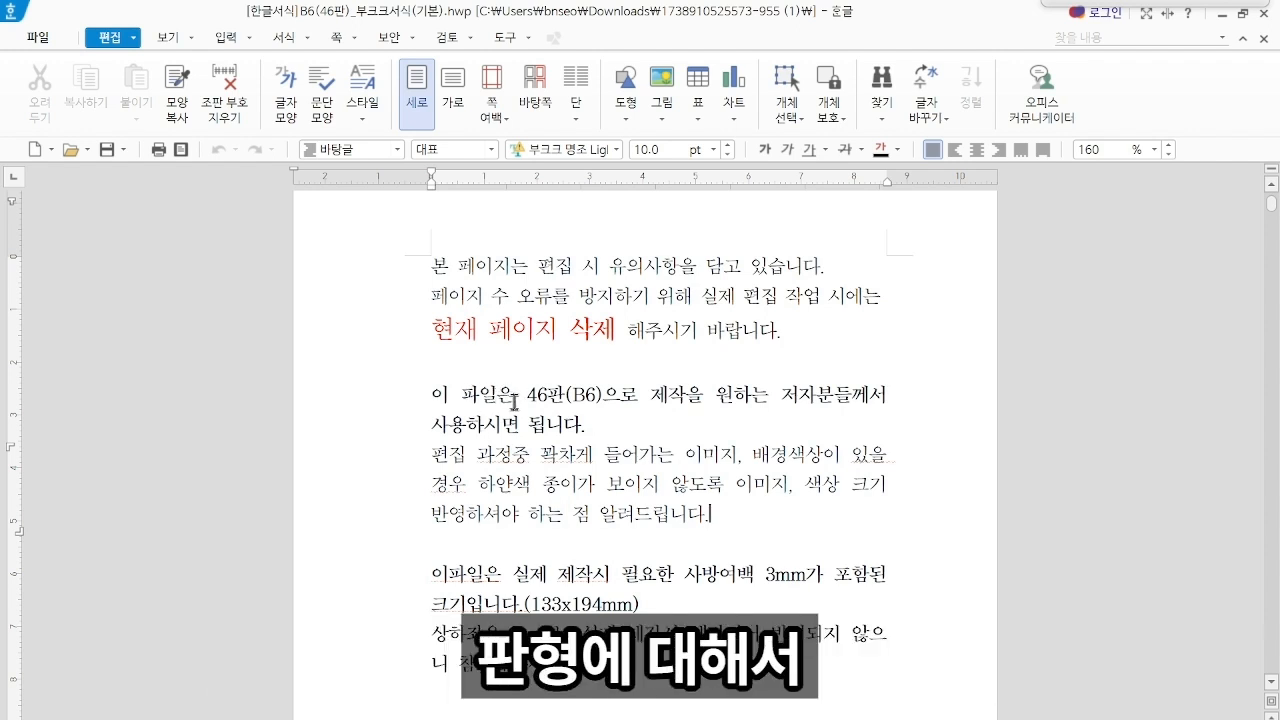
drag(527, 395, 602, 408)
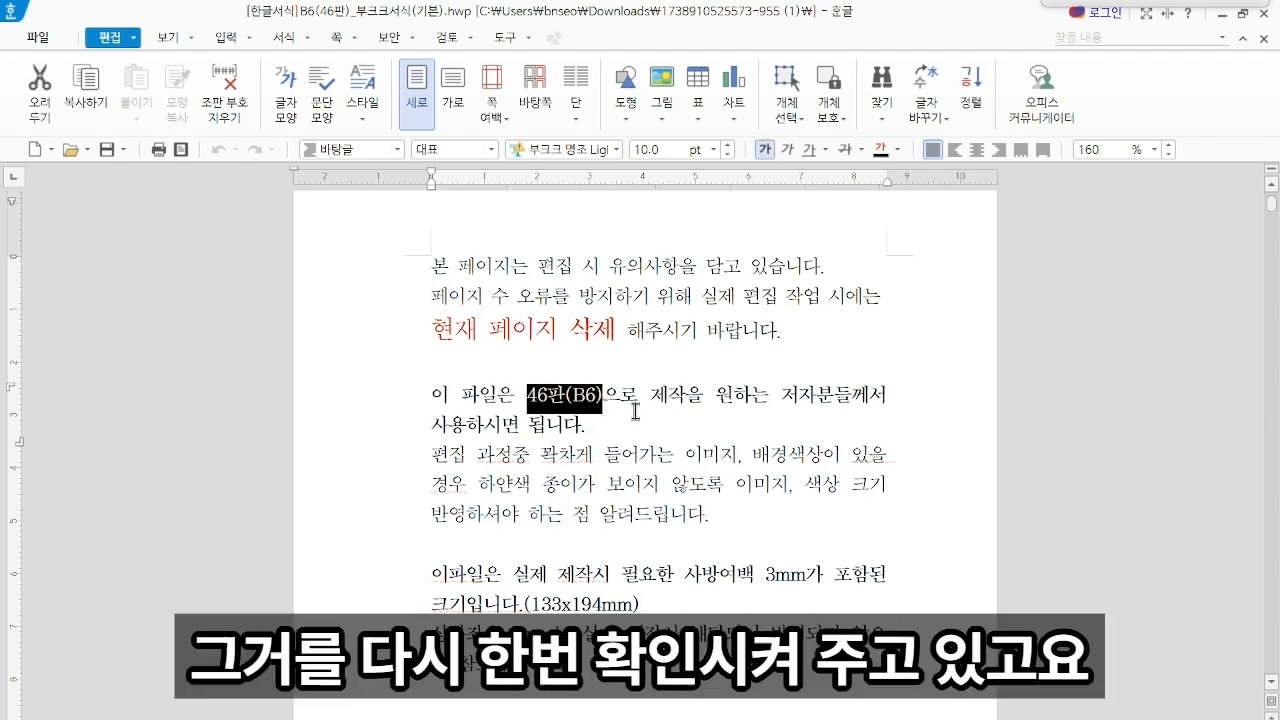
click(635, 410)
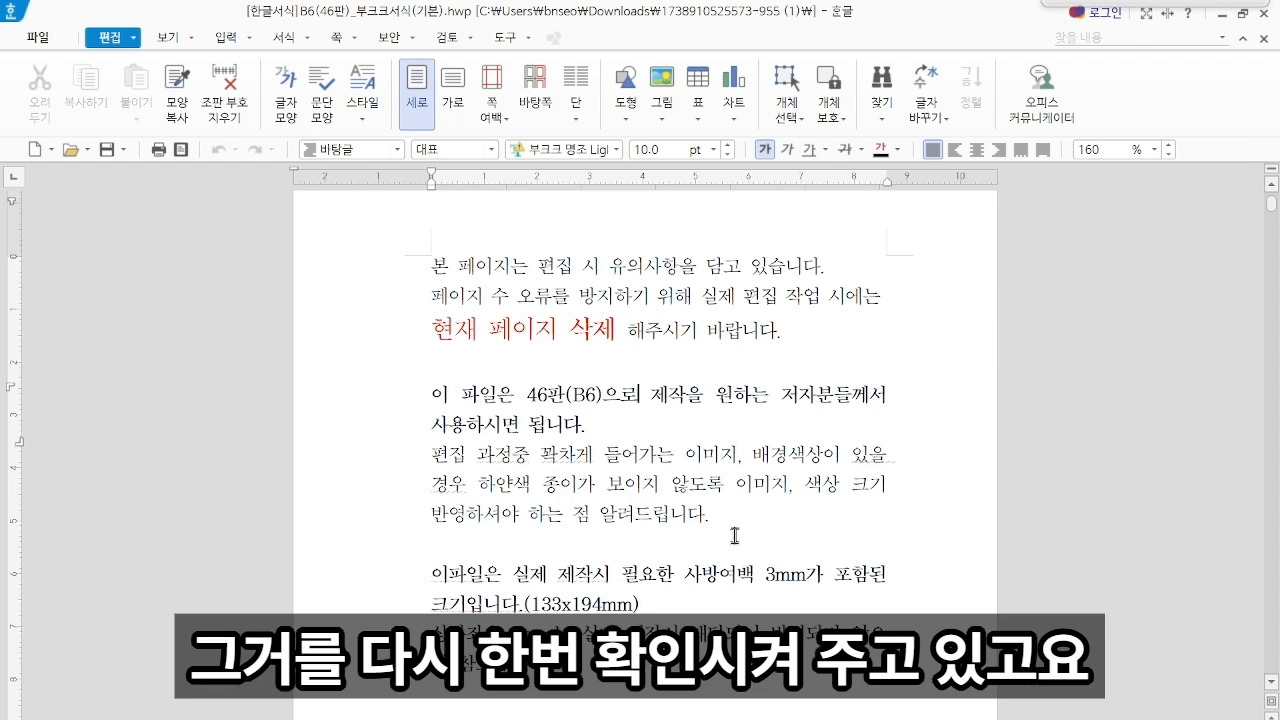
scroll(735, 536, down, 5)
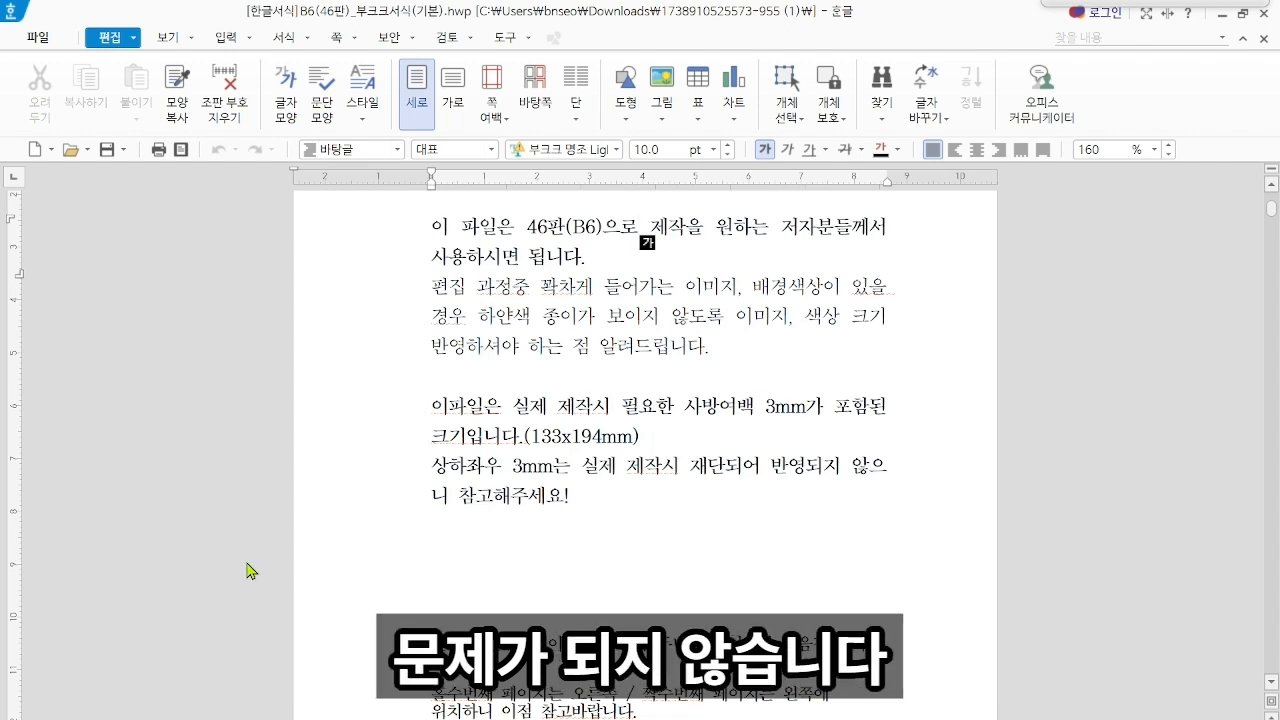
scroll(352, 556, down, 3)
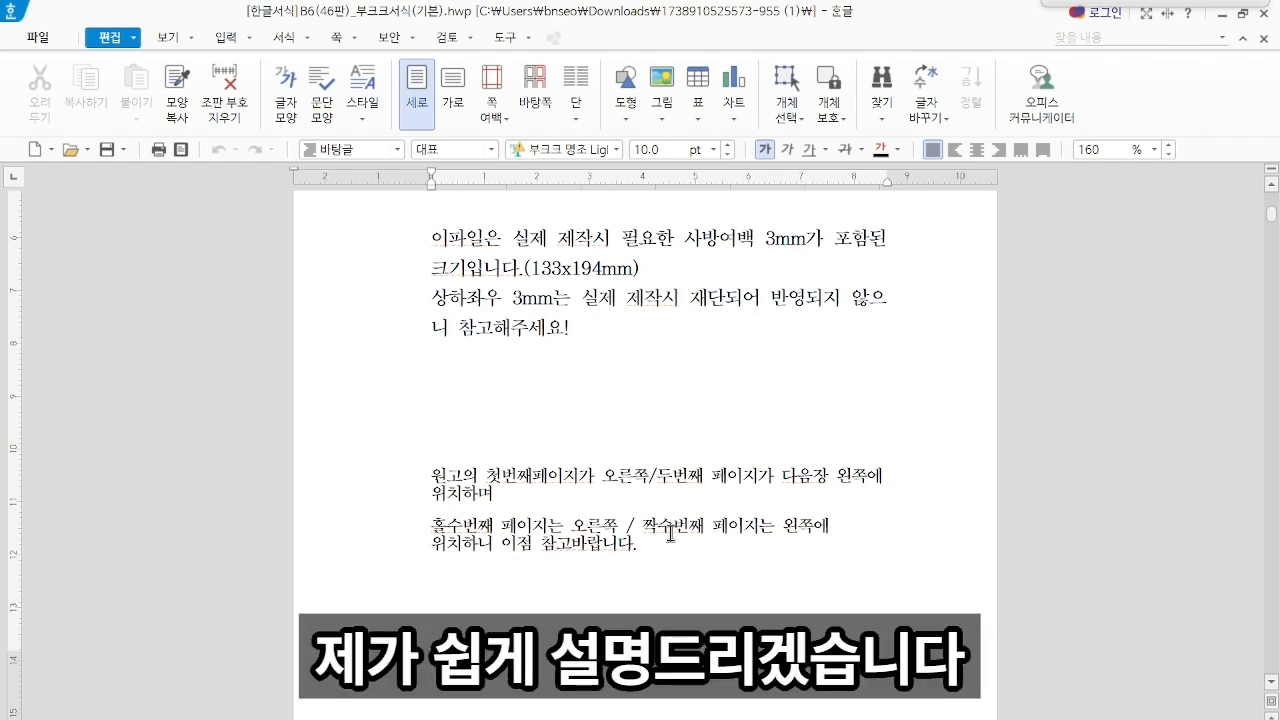
scroll(670, 533, down, 3)
scroll(672, 560, up, 3)
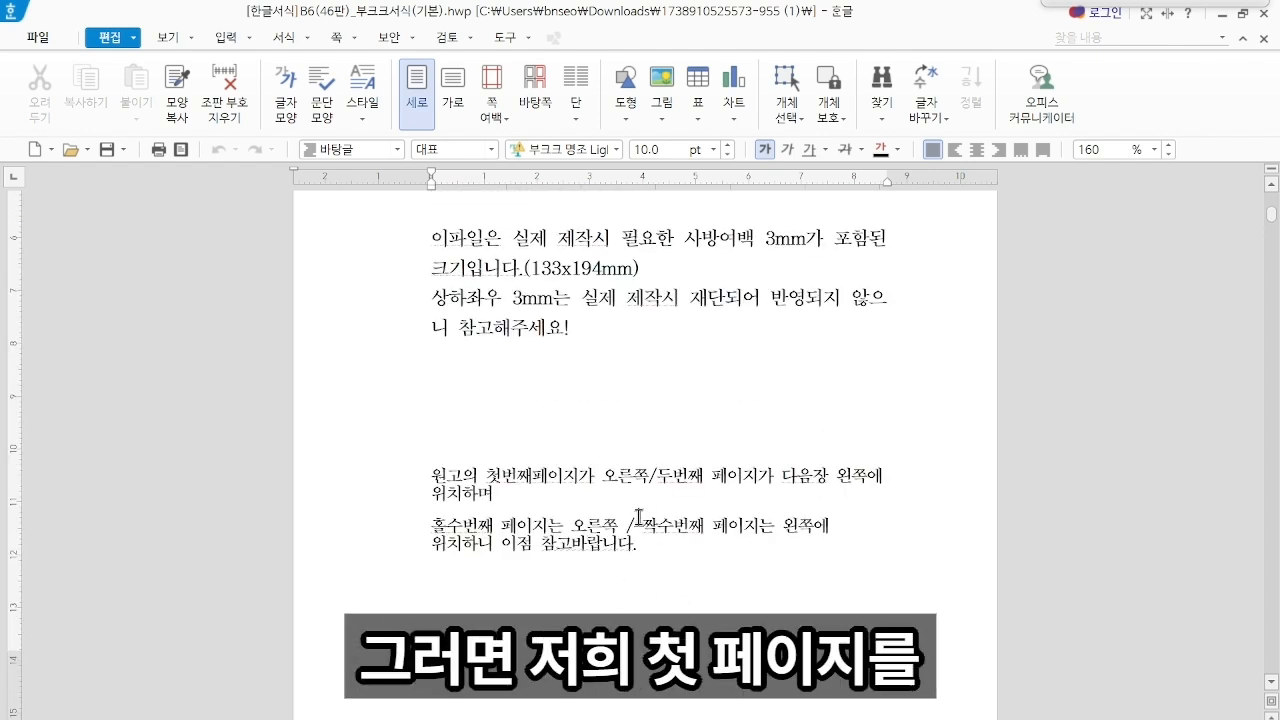
scroll(690, 600, down, 3)
drag(640, 380, 389, 260)
scroll(446, 414, up, 3)
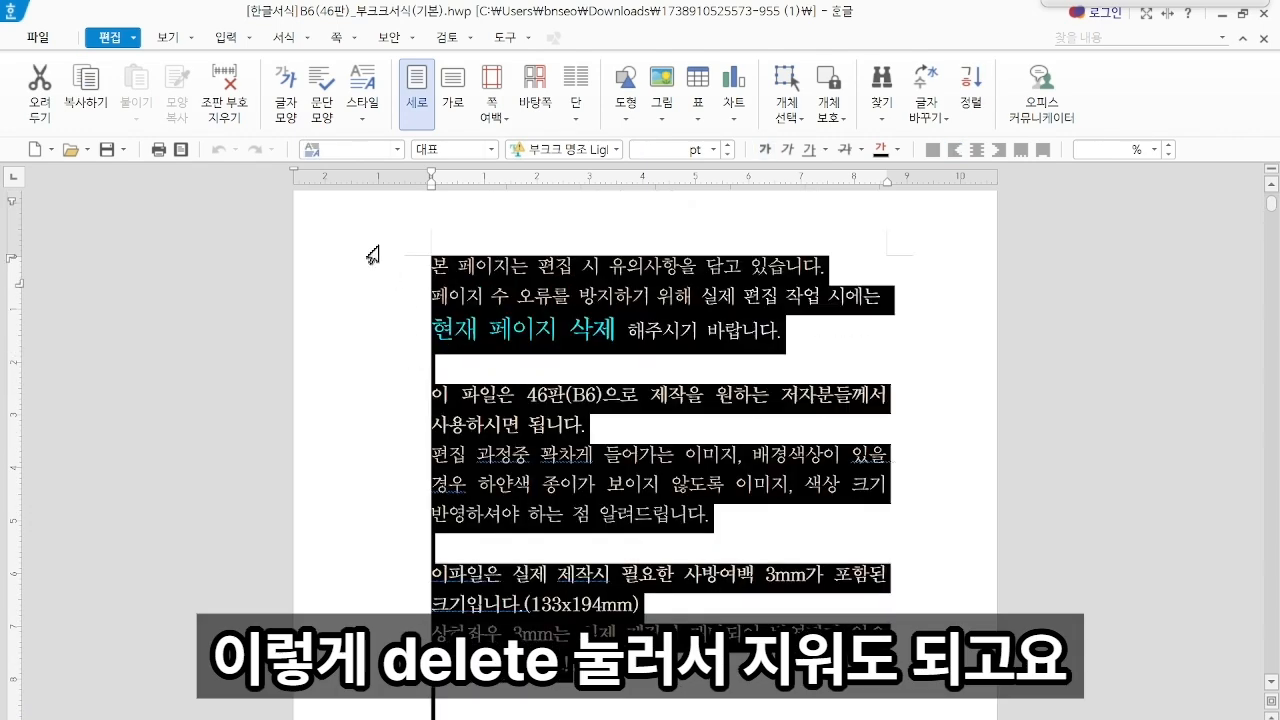
Remove the editing-notes page at the start of the template with the 쪽 지우기 (Delete Page) command.
click(378, 264)
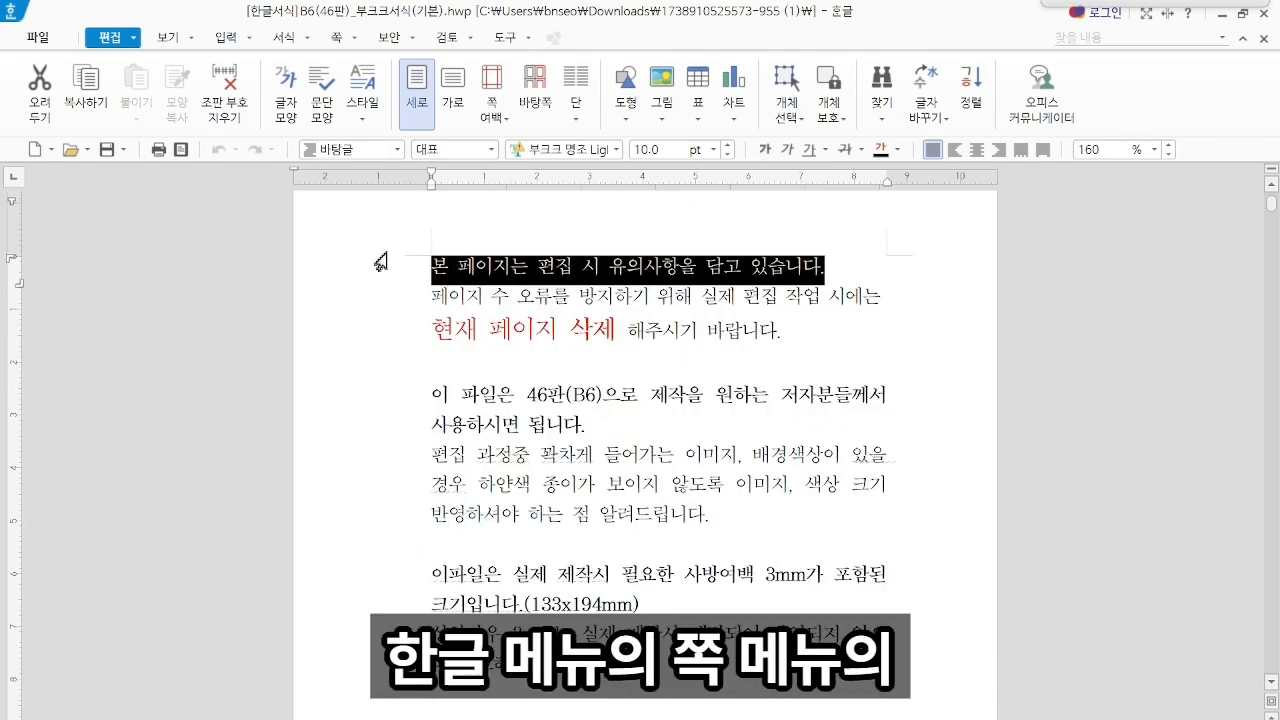
click(338, 40)
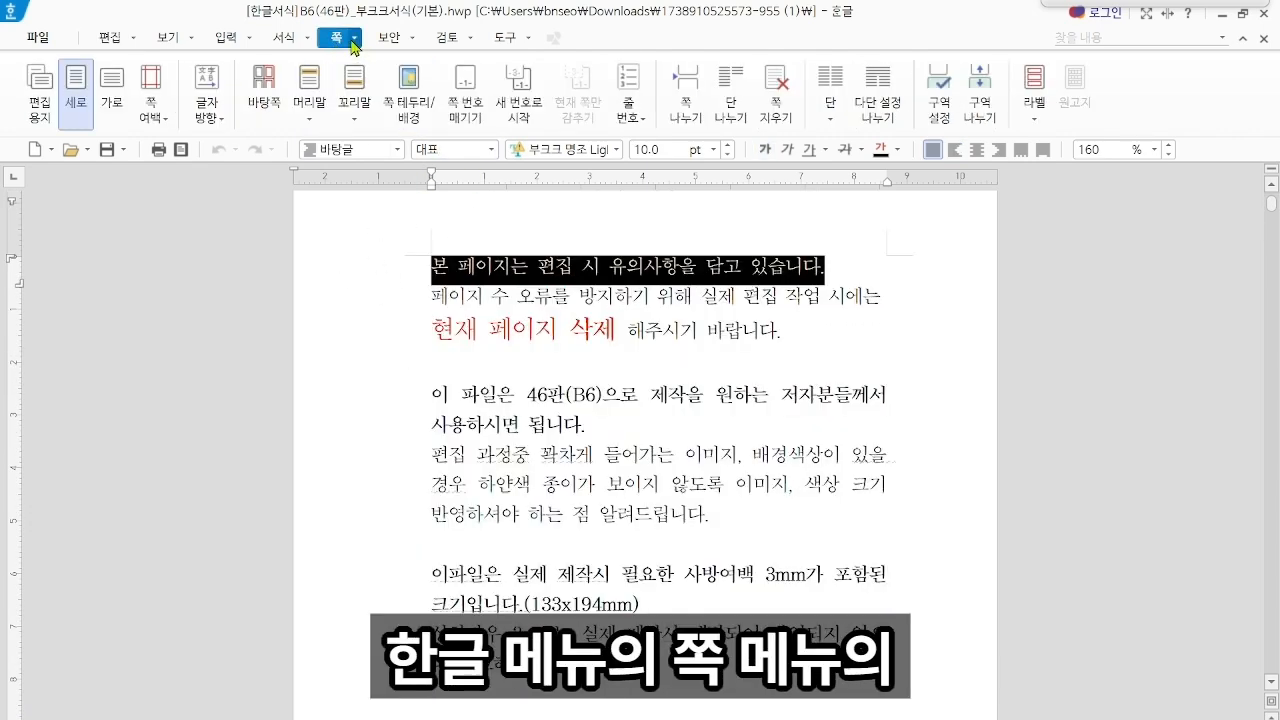
click(787, 112)
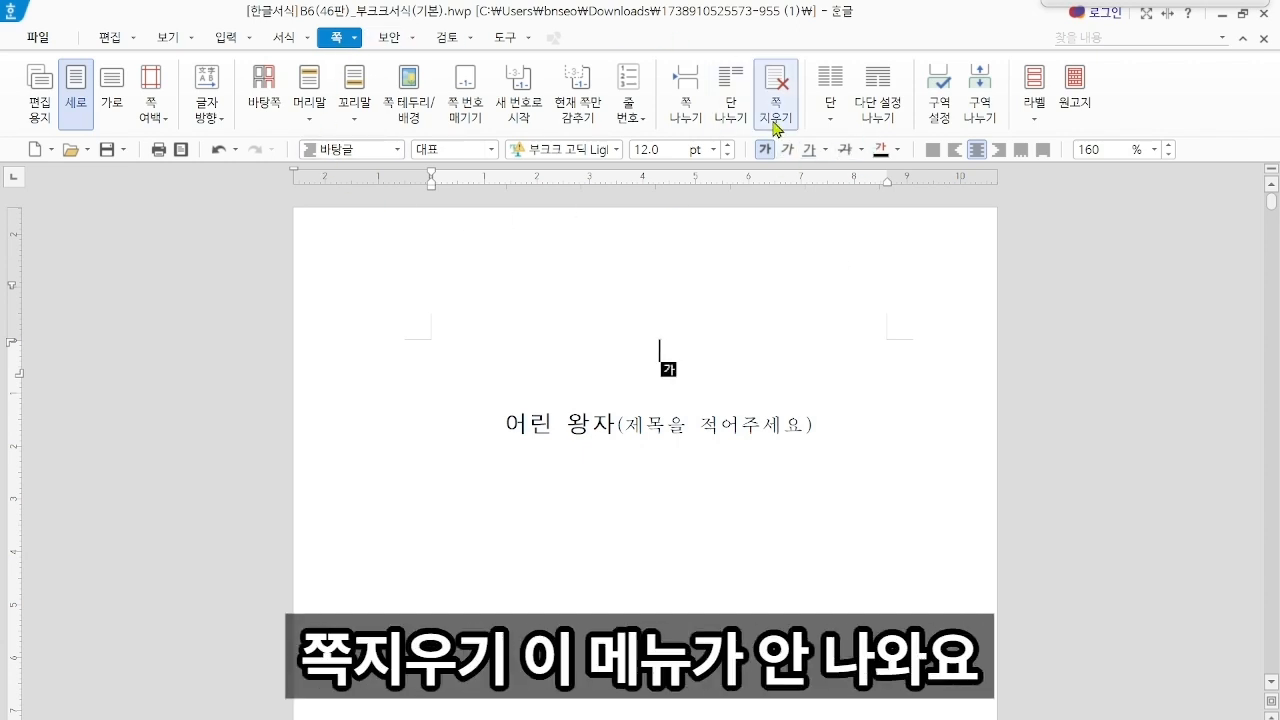
Collapse the basic toolbox and expand it again.
mouse_move(1252, 17)
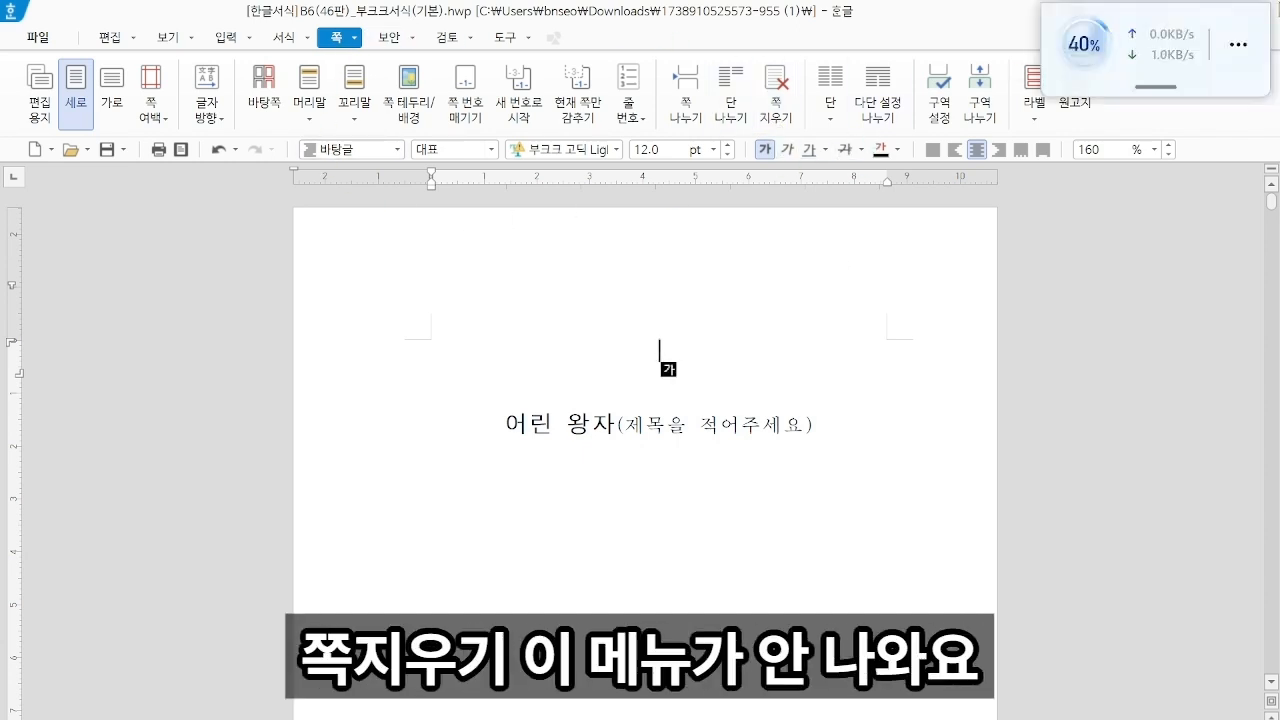
click(1205, 21)
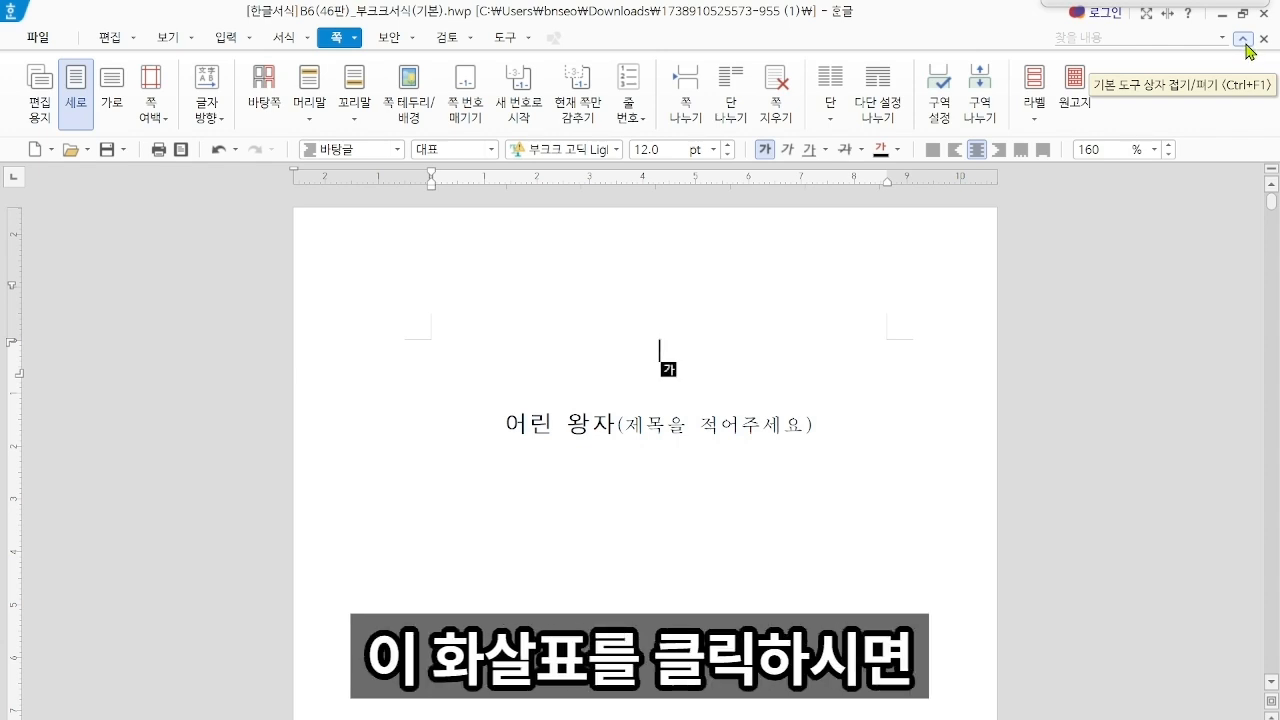
click(1243, 39)
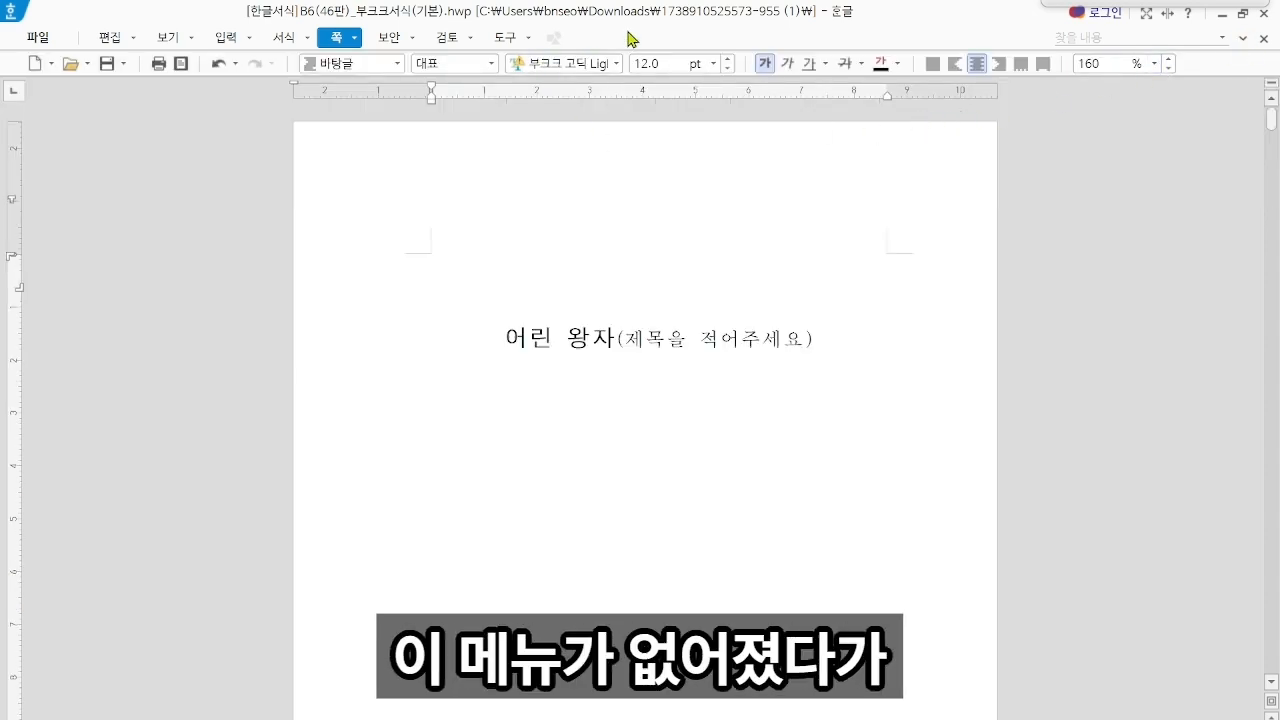
click(1243, 39)
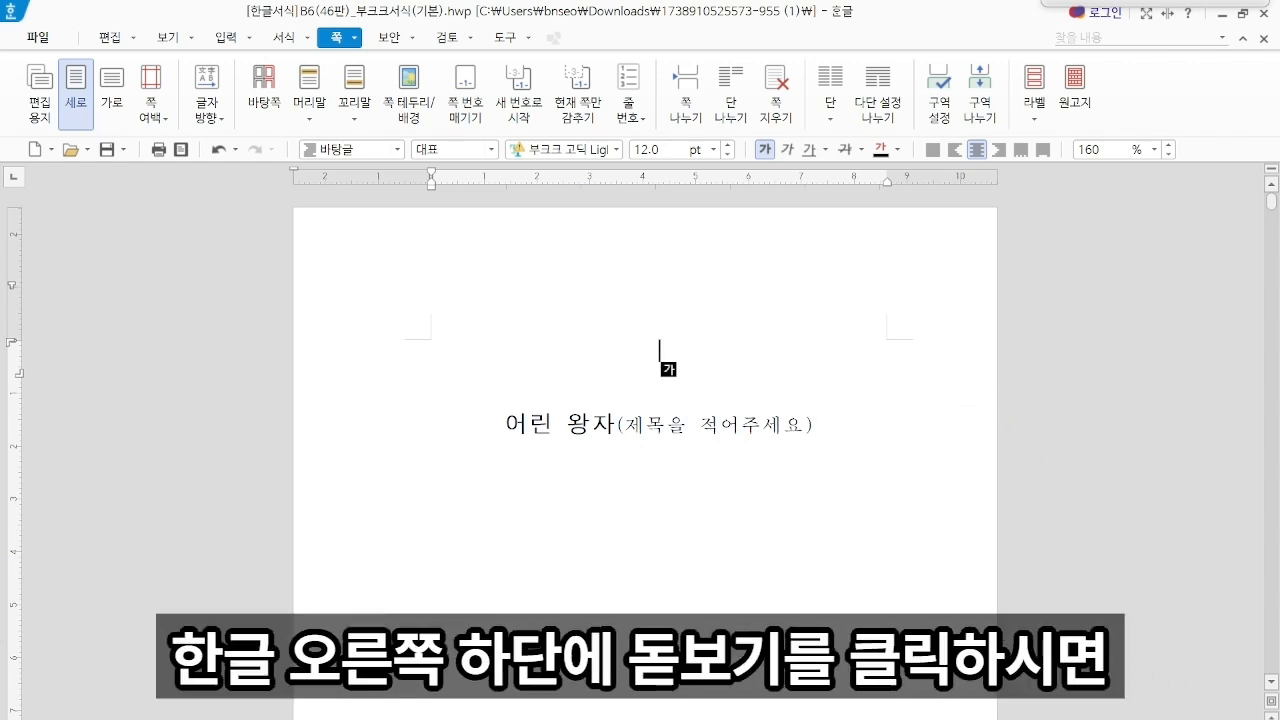
Set the document view's page layout to 맞쪽 (facing pages) in the zoom settings.
click(1090, 719)
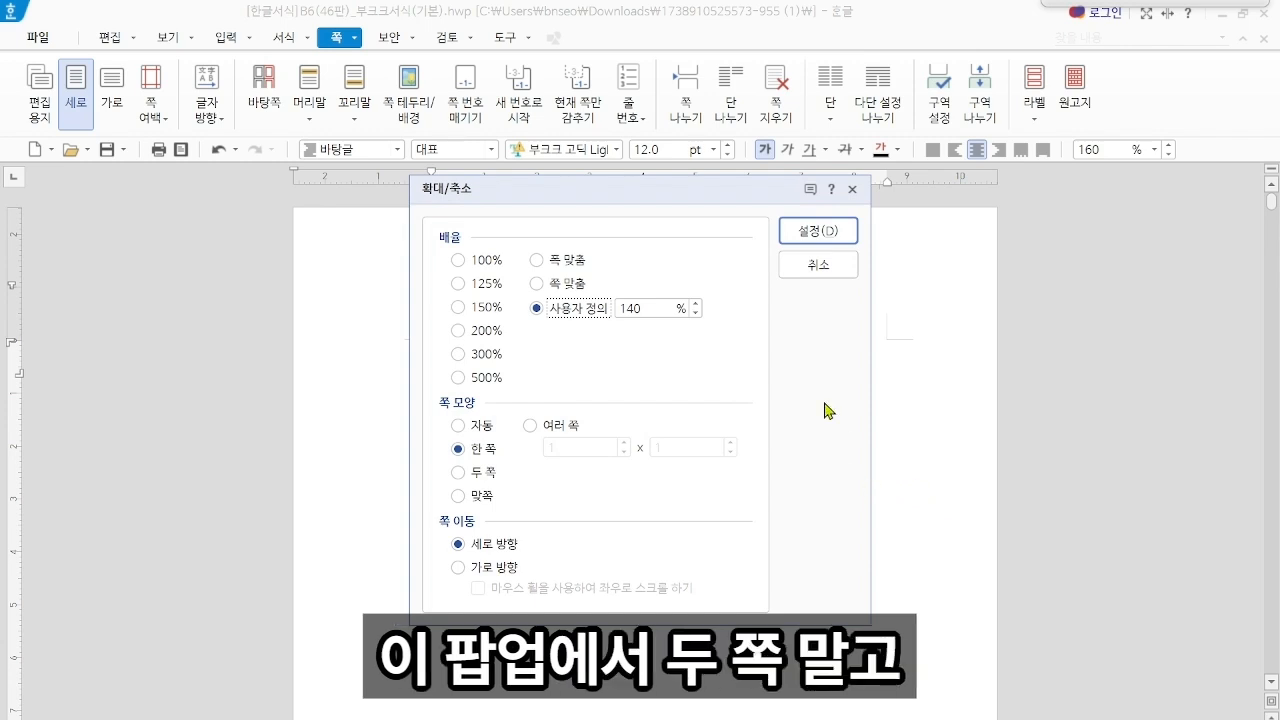
click(459, 498)
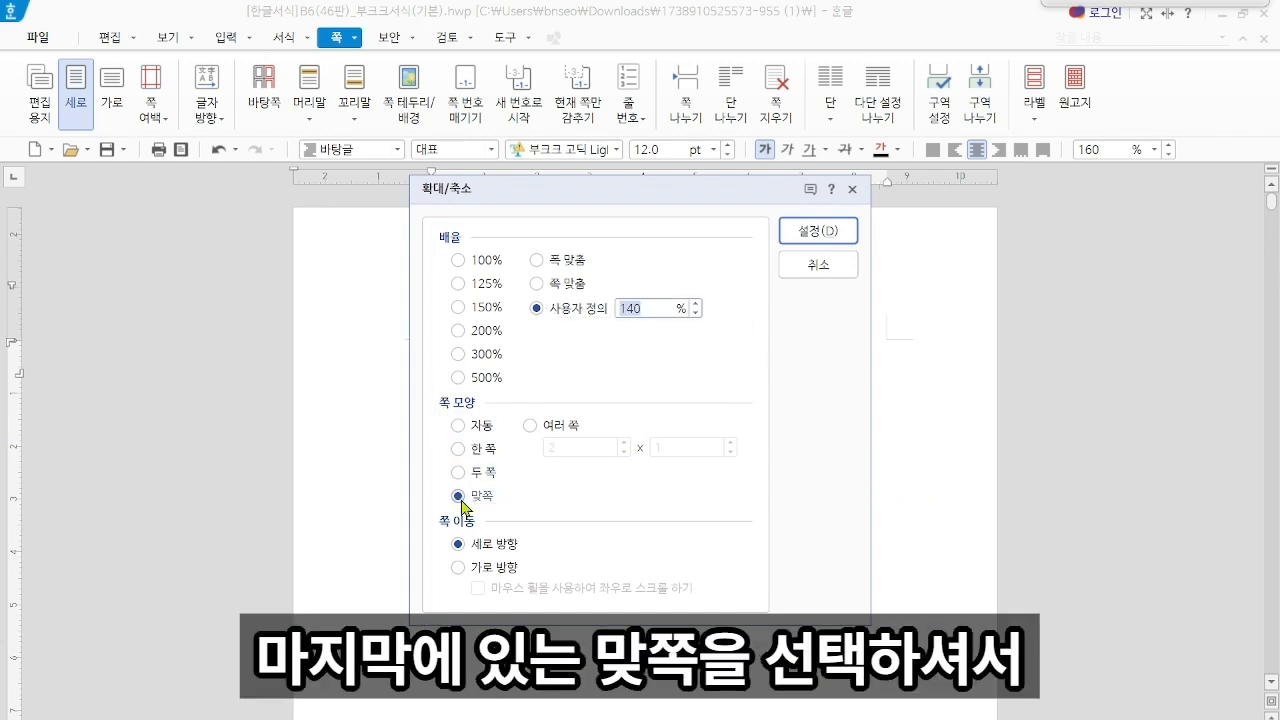
click(817, 236)
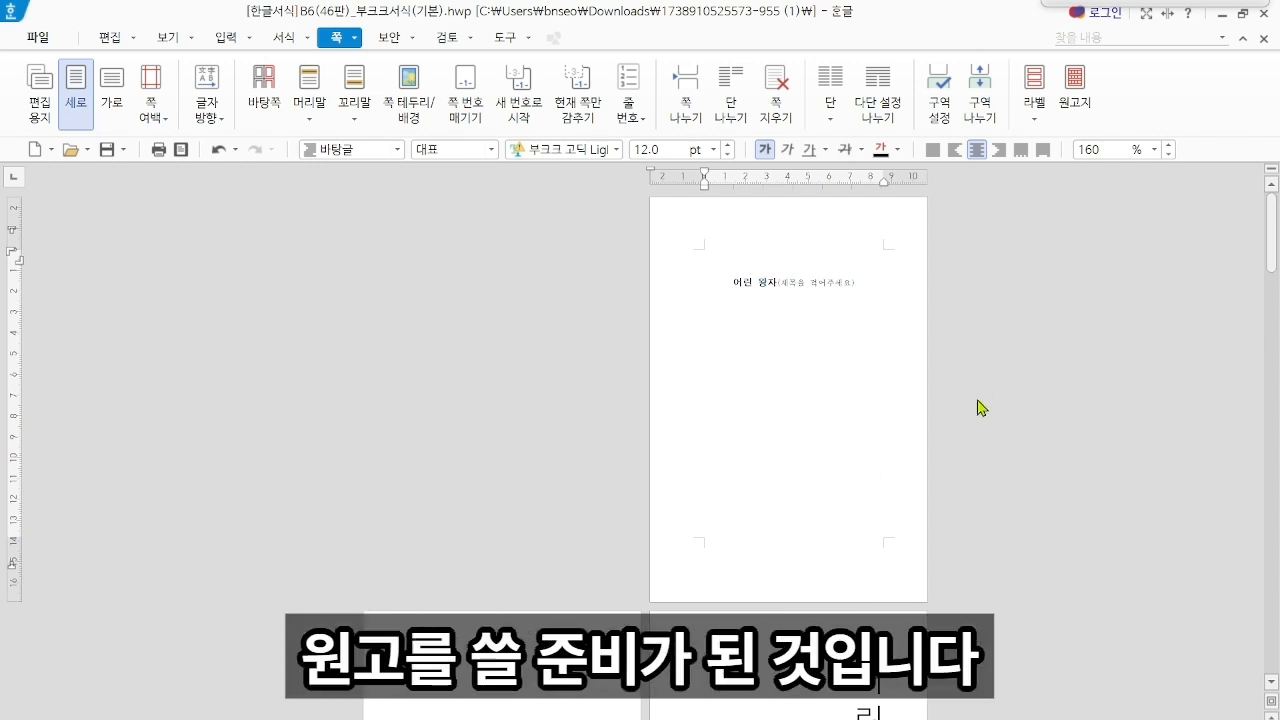
scroll(861, 325, down, 1)
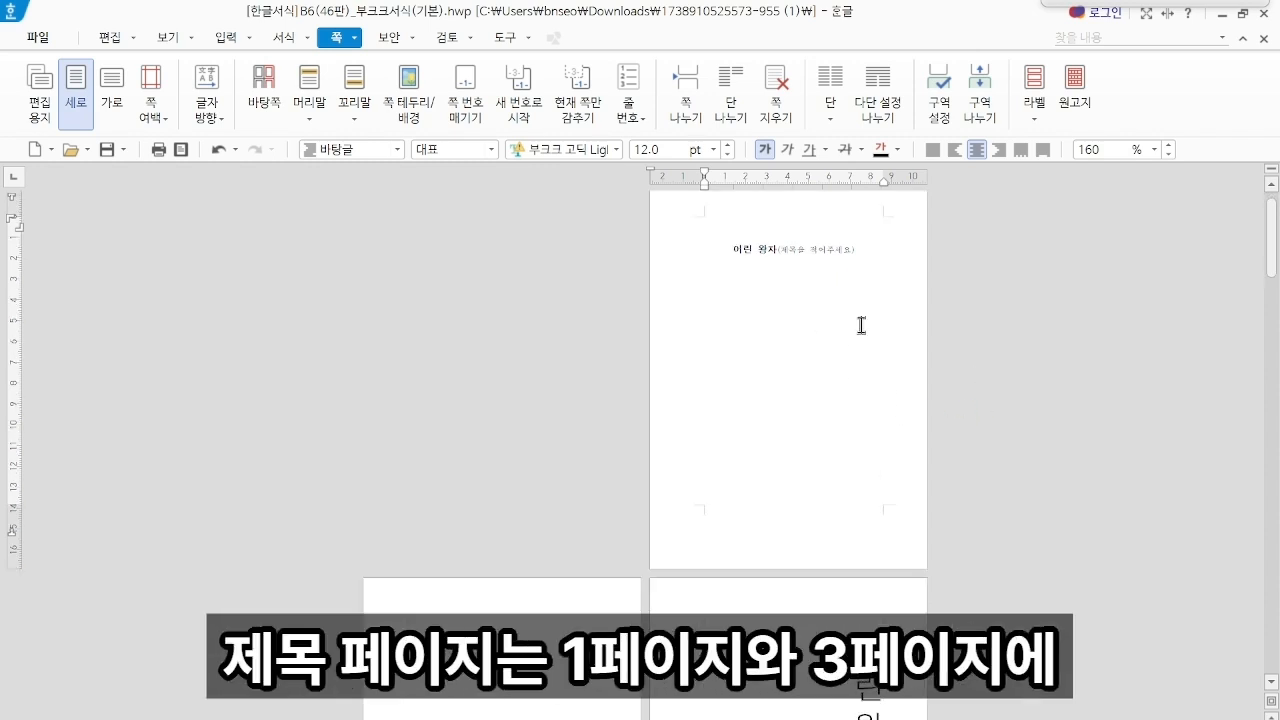
Examine the title text on the template's first page and on the vertical title page.
scroll(861, 325, down, 5)
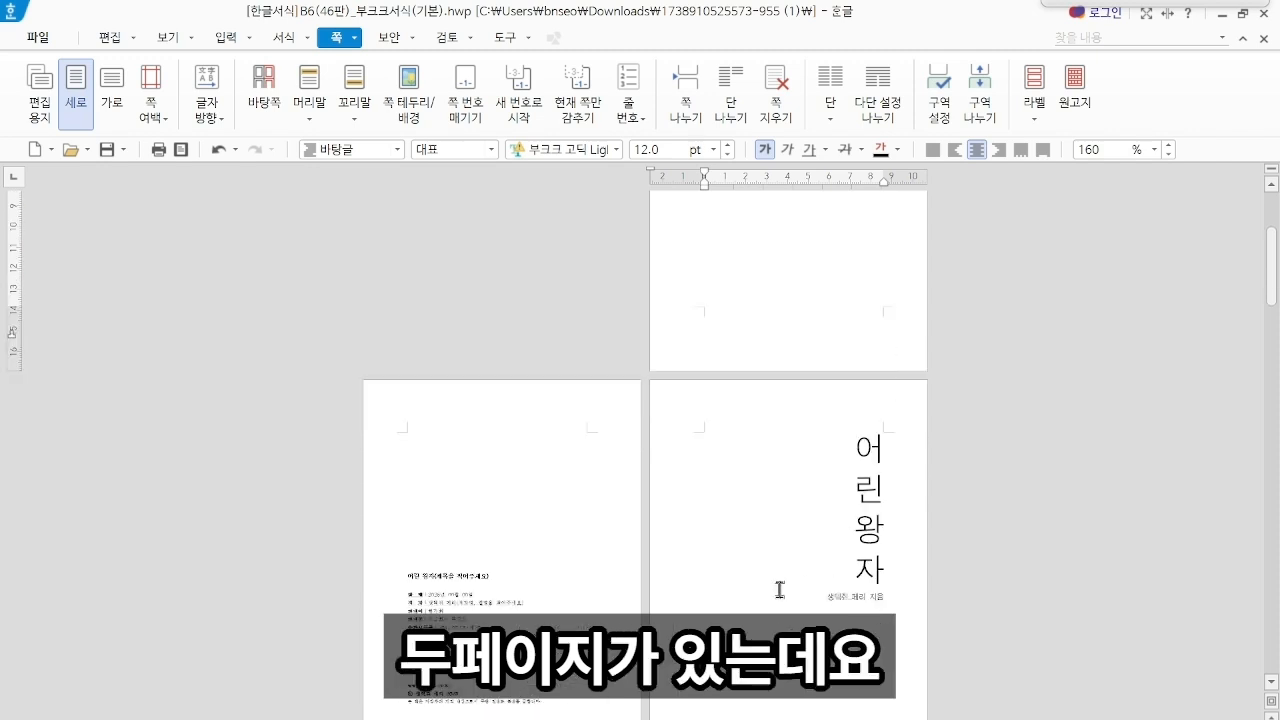
scroll(829, 357, up, 4)
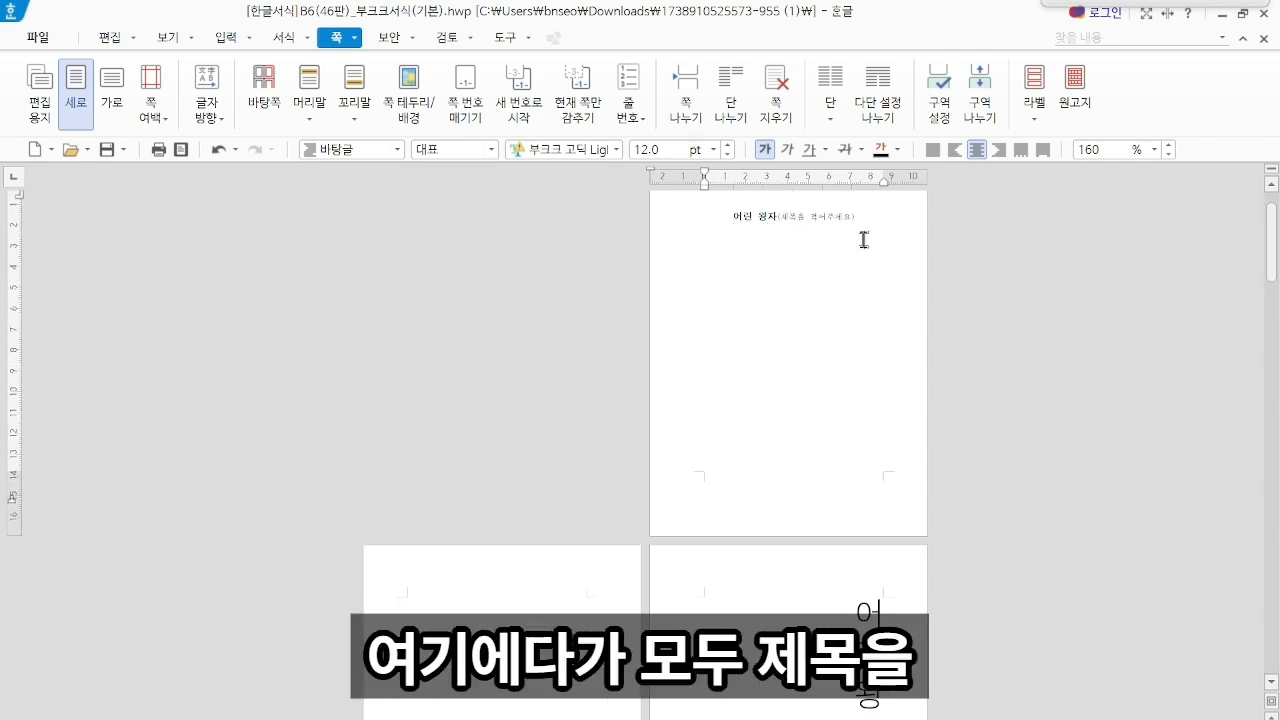
scroll(766, 385, down, 6)
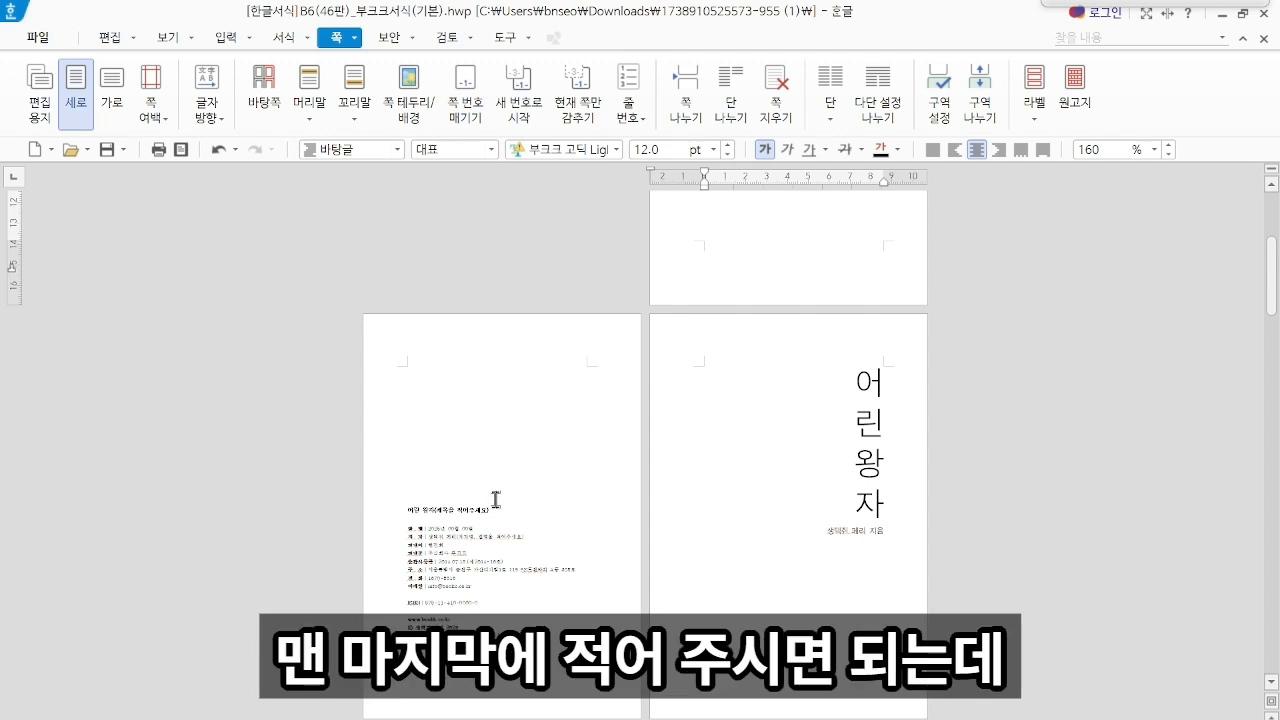
scroll(517, 517, up, 2)
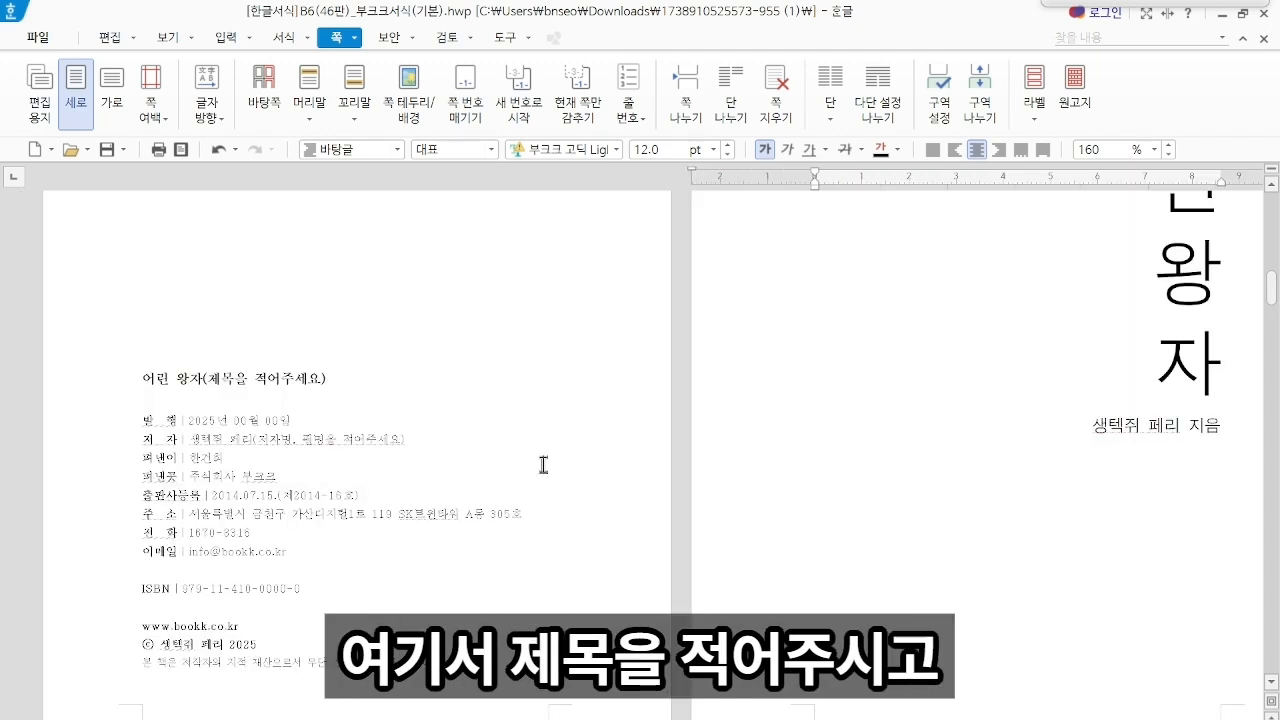
Examine the copyright page's title, publication date, author and publisher detail lines.
drag(143, 374, 357, 383)
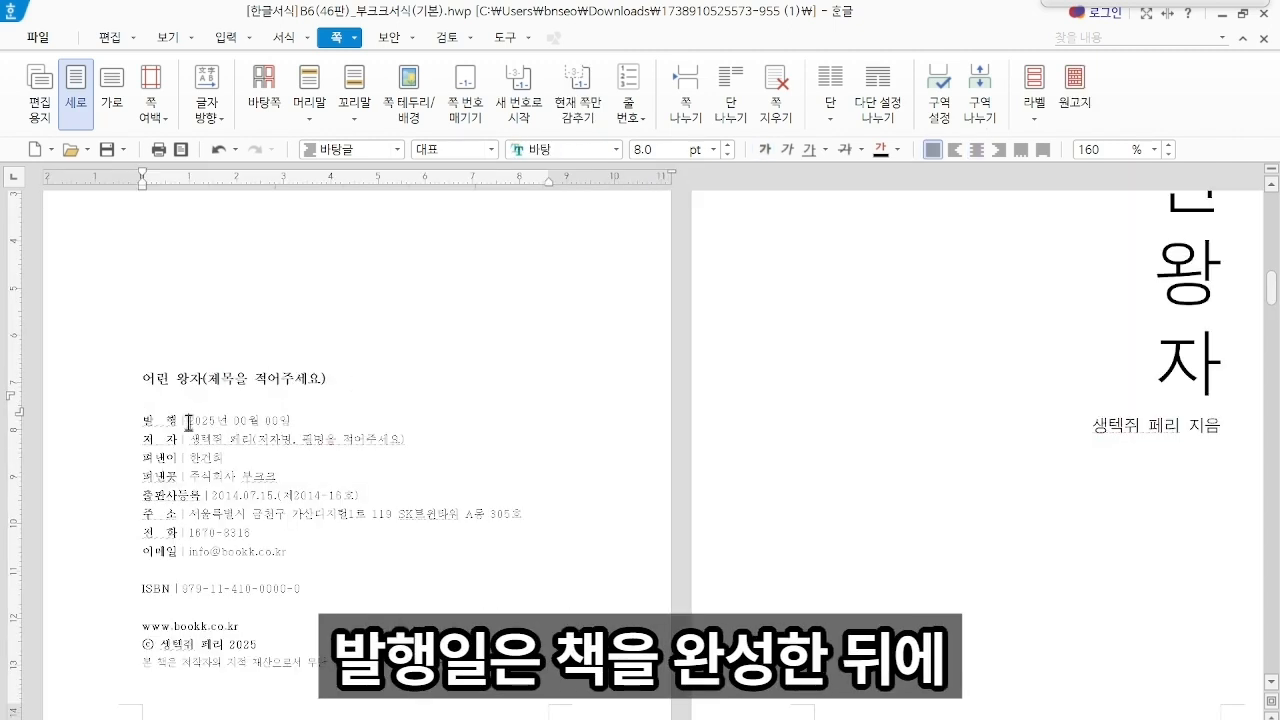
drag(189, 422, 319, 420)
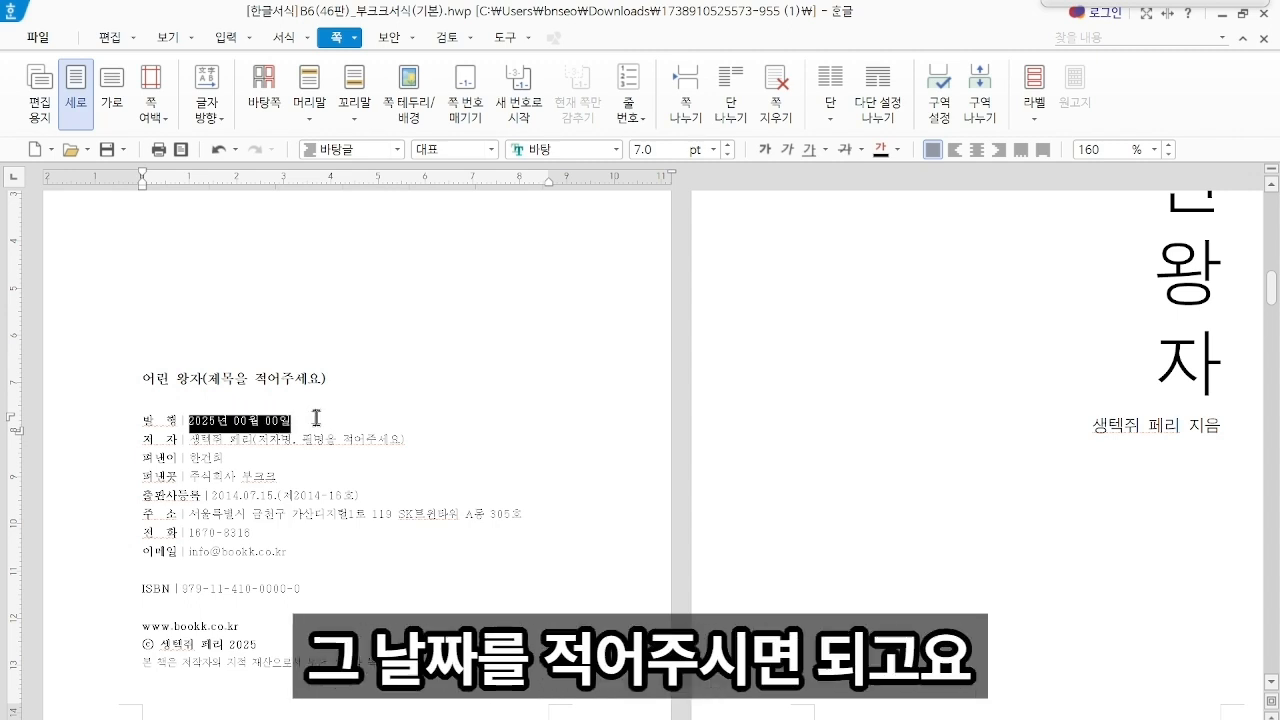
click(316, 417)
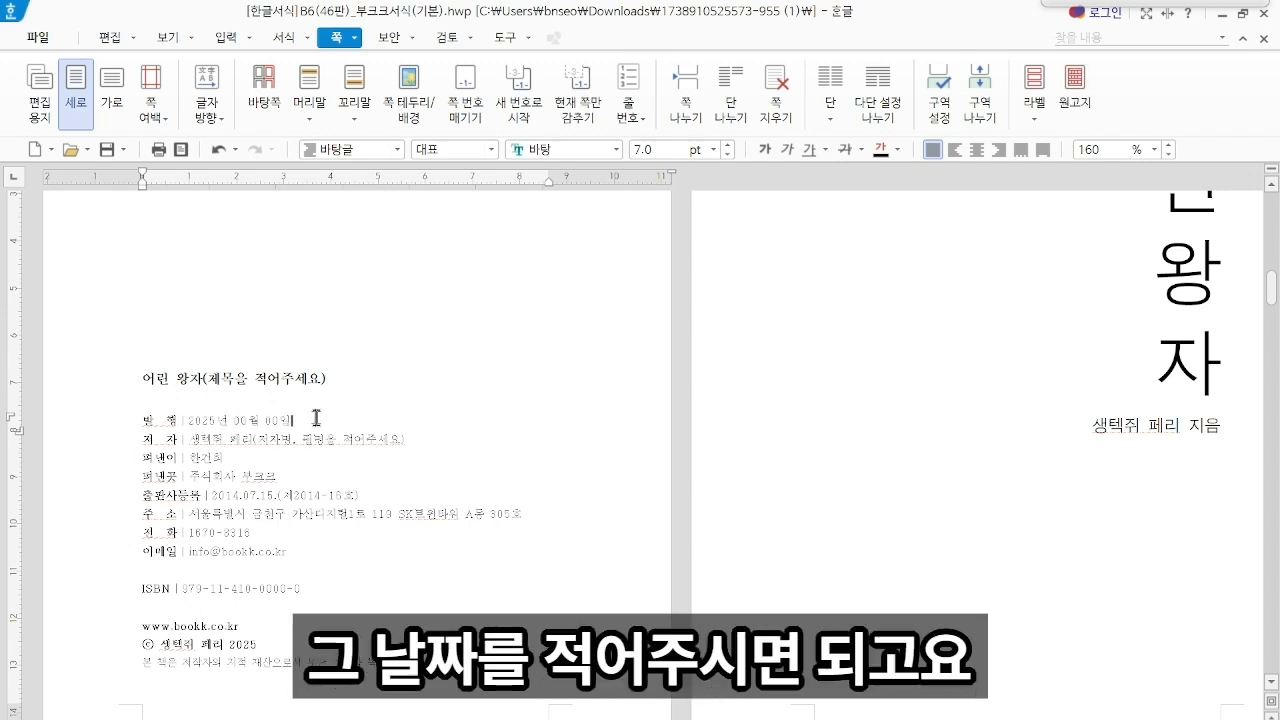
click(193, 440)
drag(193, 440, 414, 438)
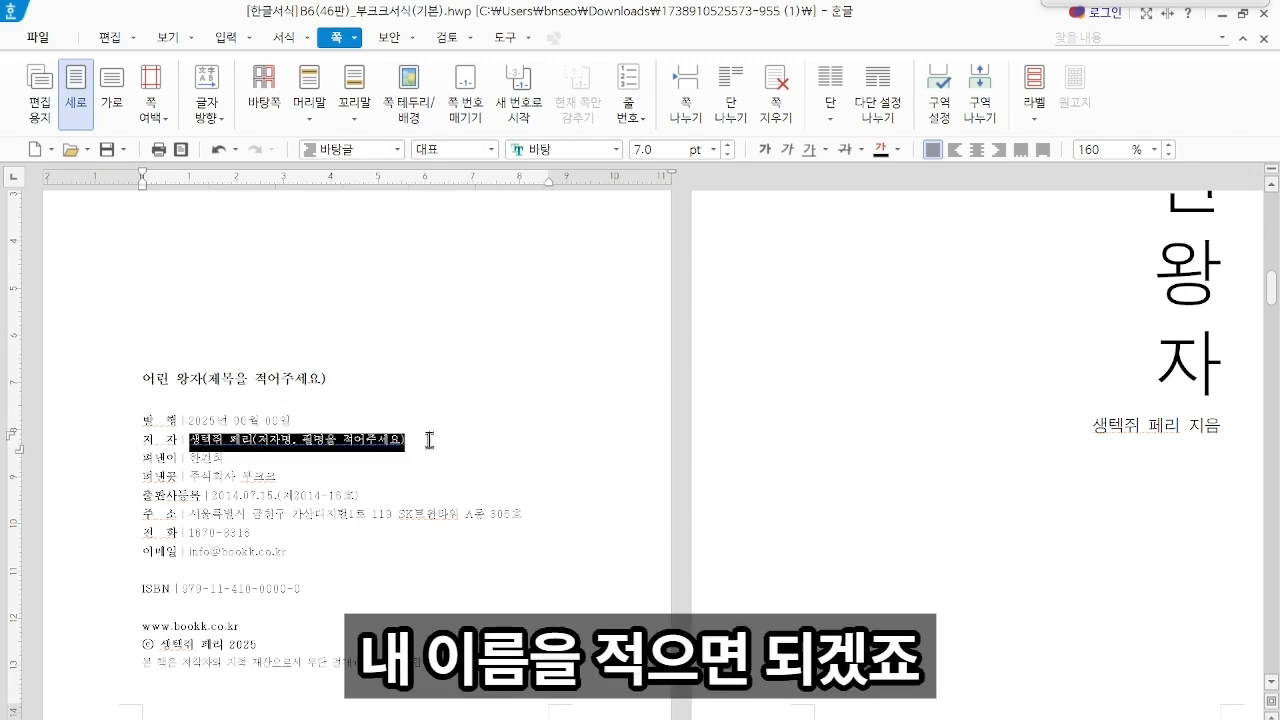
click(162, 457)
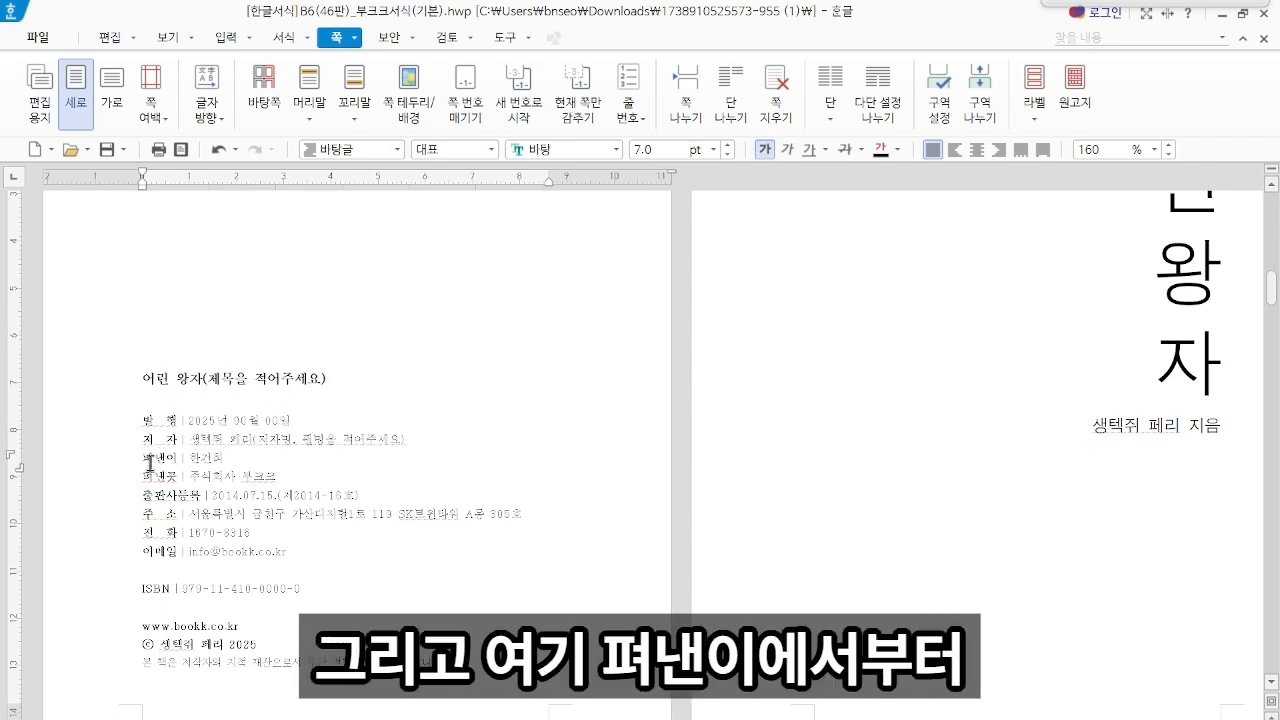
drag(150, 463, 308, 549)
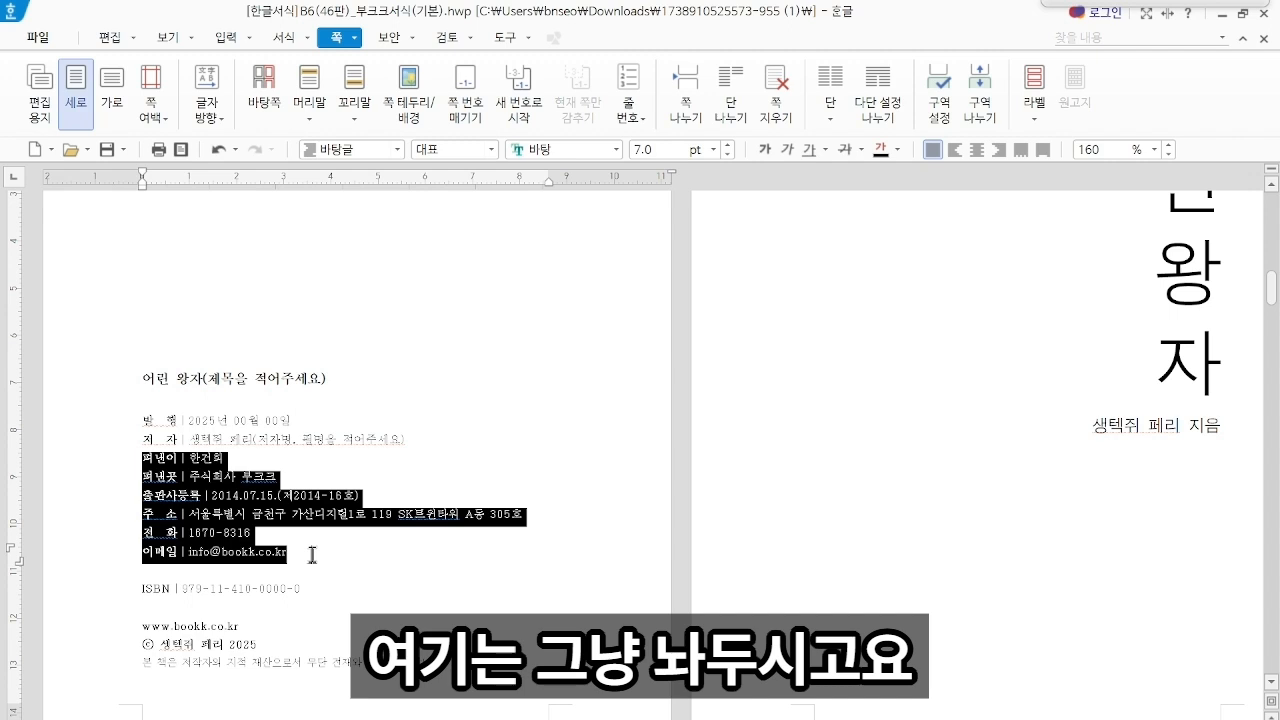
click(312, 555)
drag(438, 425, 138, 425)
drag(412, 444, 123, 440)
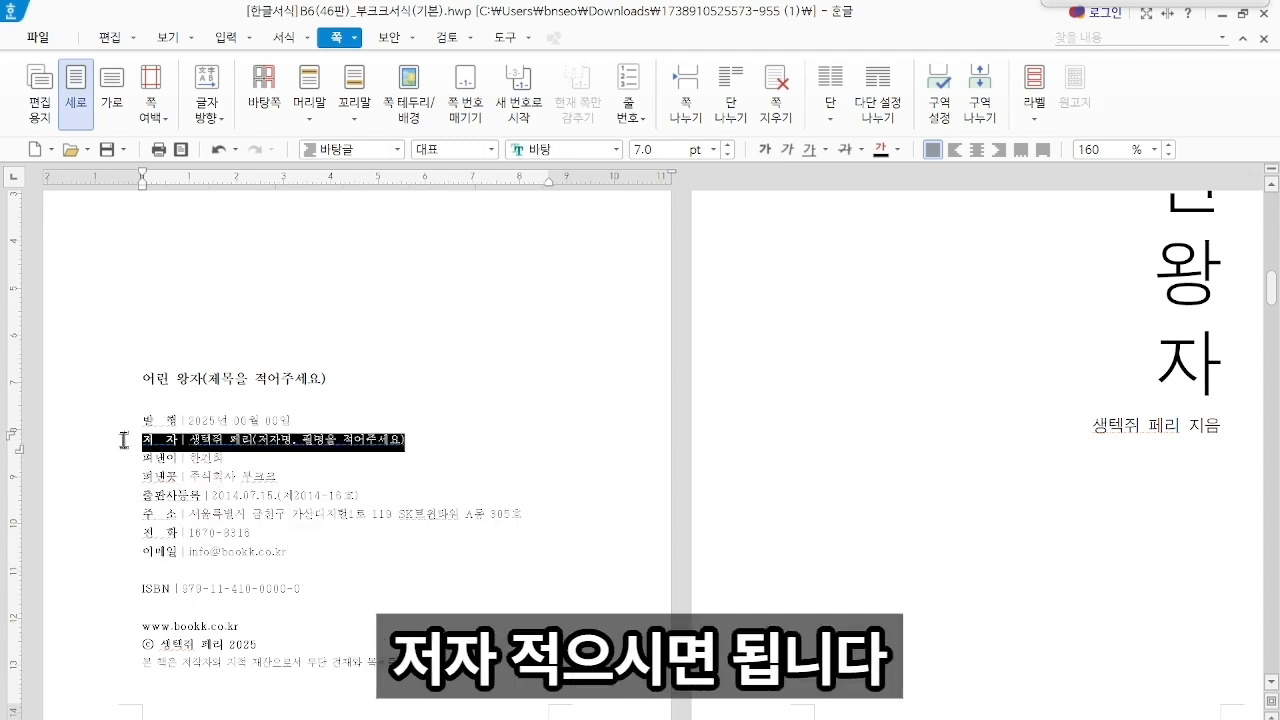
click(200, 506)
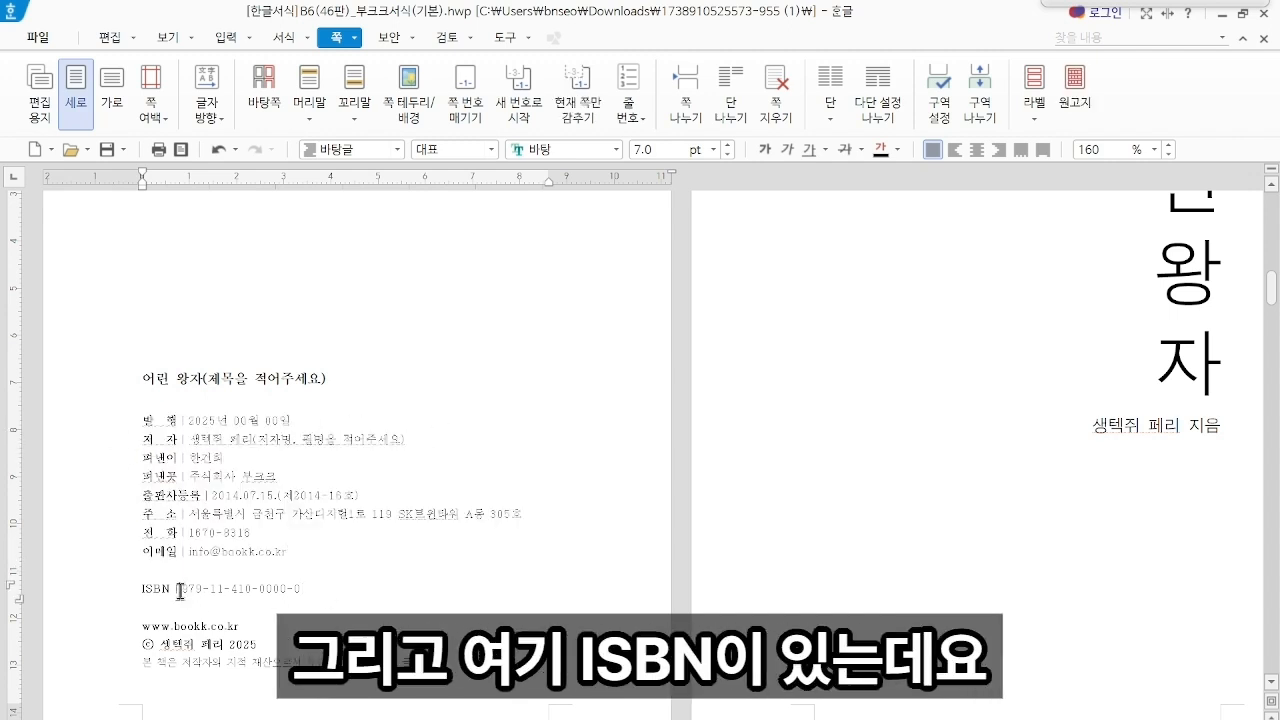
Delete the placeholder number after ISBN on the copyright page.
drag(180, 591, 332, 585)
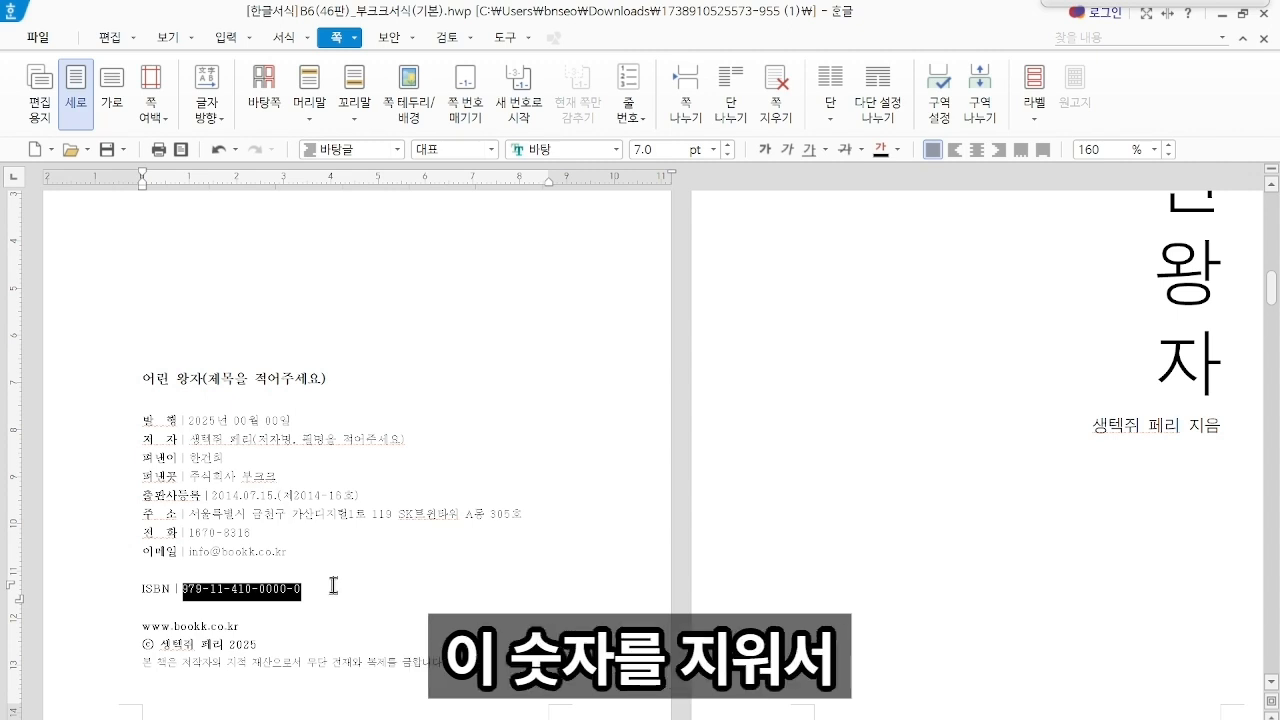
key(Delete)
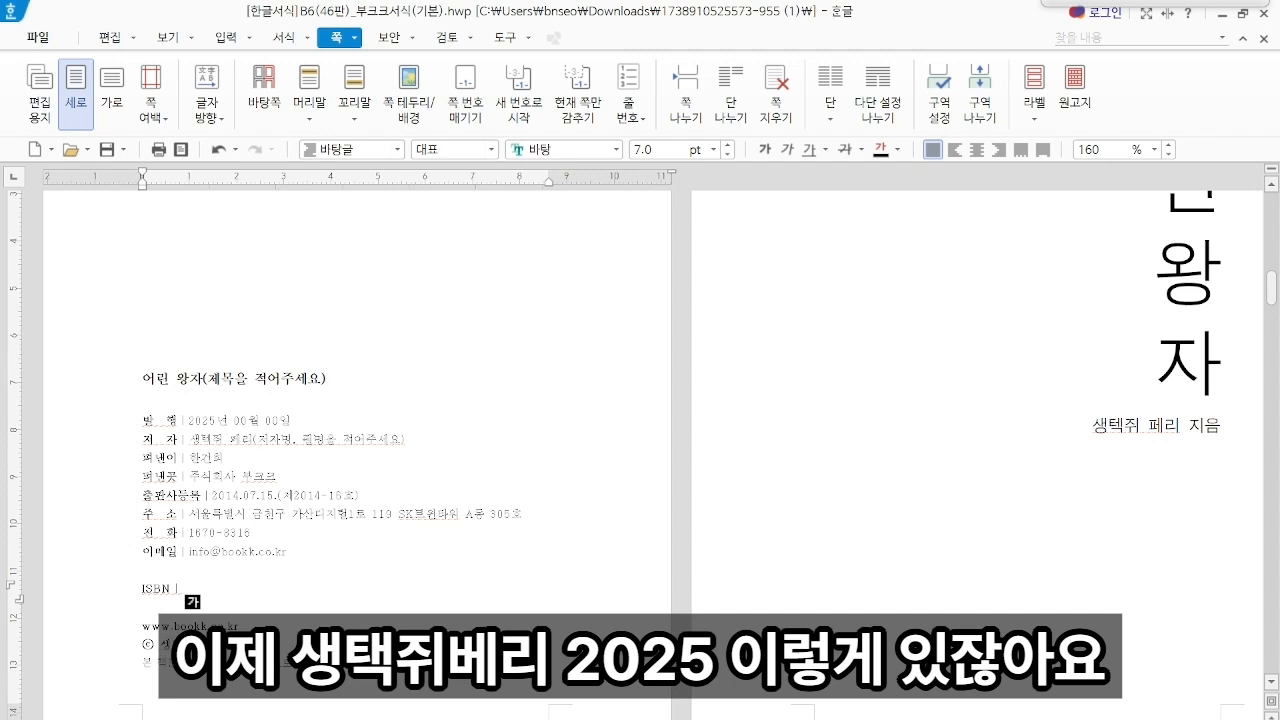
key(ctrl+b)
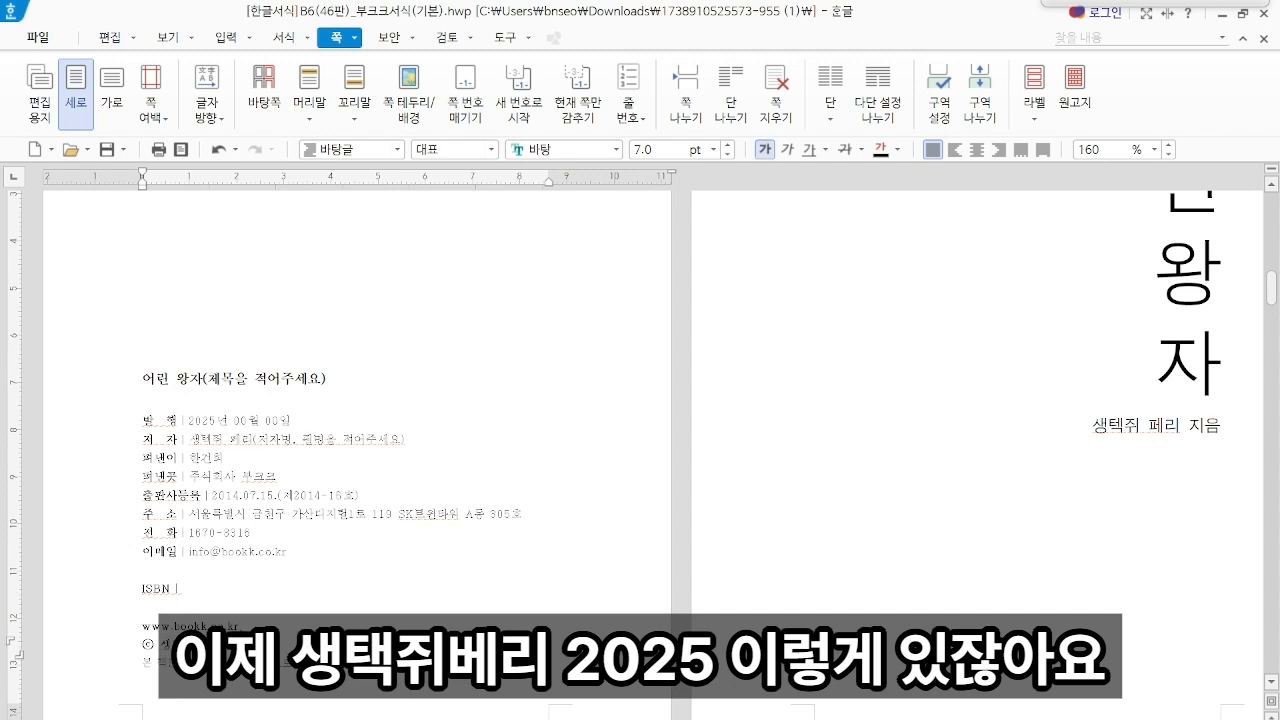
Review the copyright page's © line and publication date, and the author credit under the vertical title.
drag(230, 645, 159, 645)
click(343, 646)
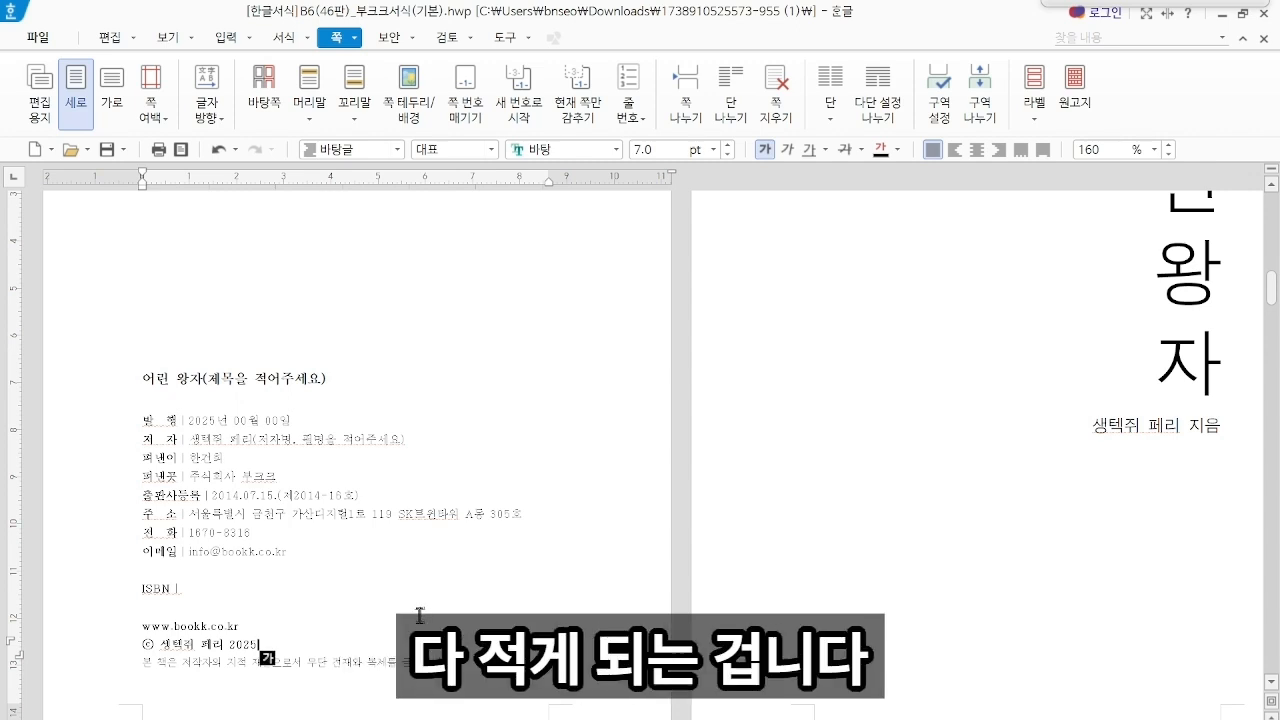
drag(302, 419, 190, 420)
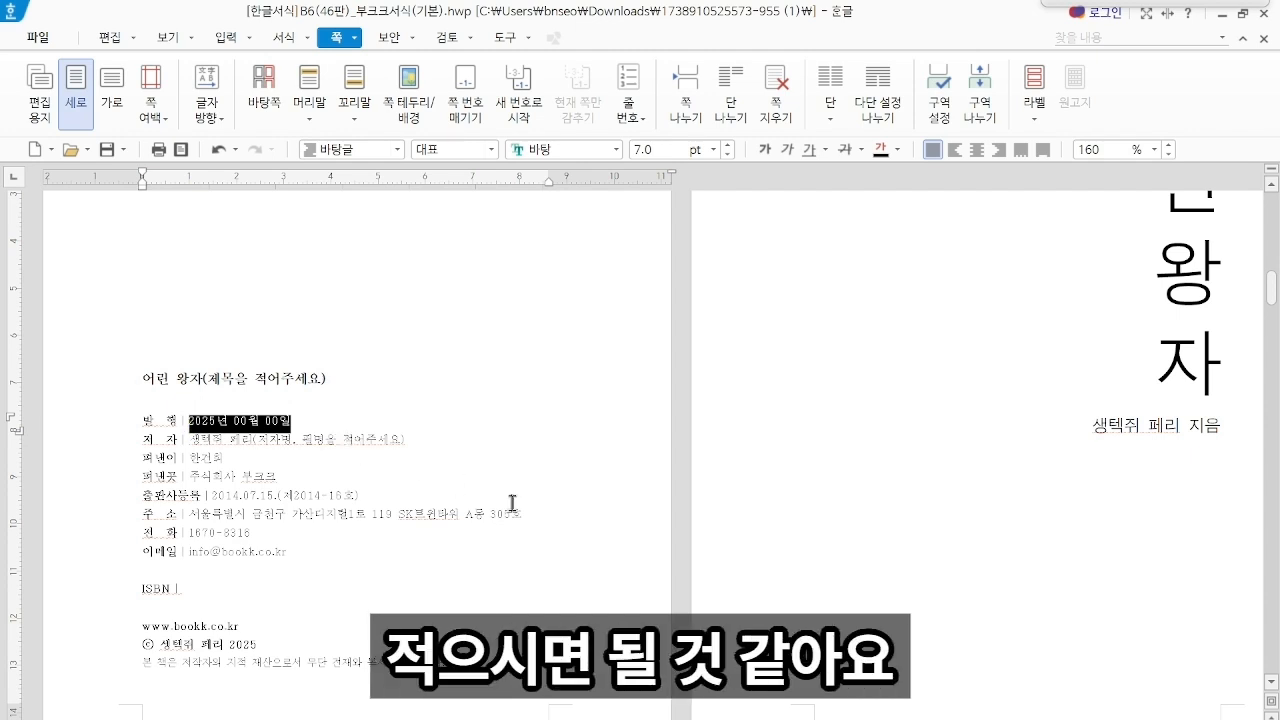
scroll(964, 522, down, 2)
scroll(965, 530, down, 1)
scroll(1060, 604, up, 3)
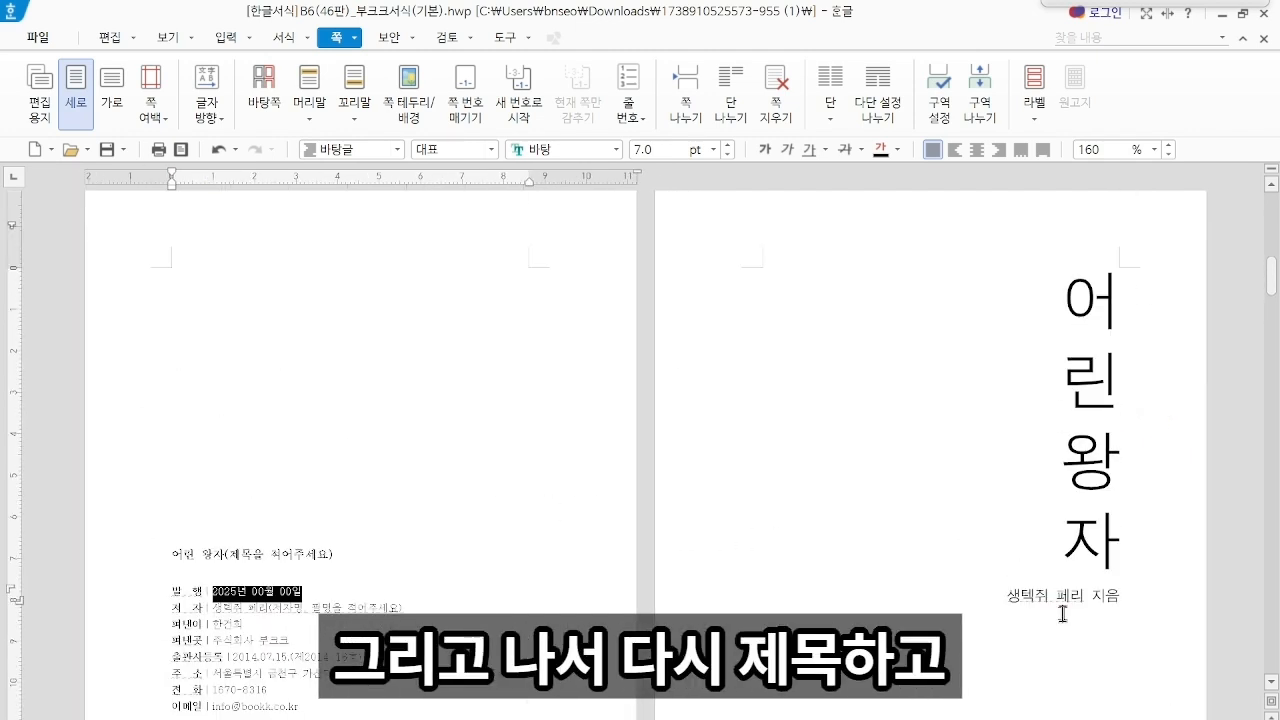
drag(1006, 597, 1128, 615)
scroll(891, 577, down, 6)
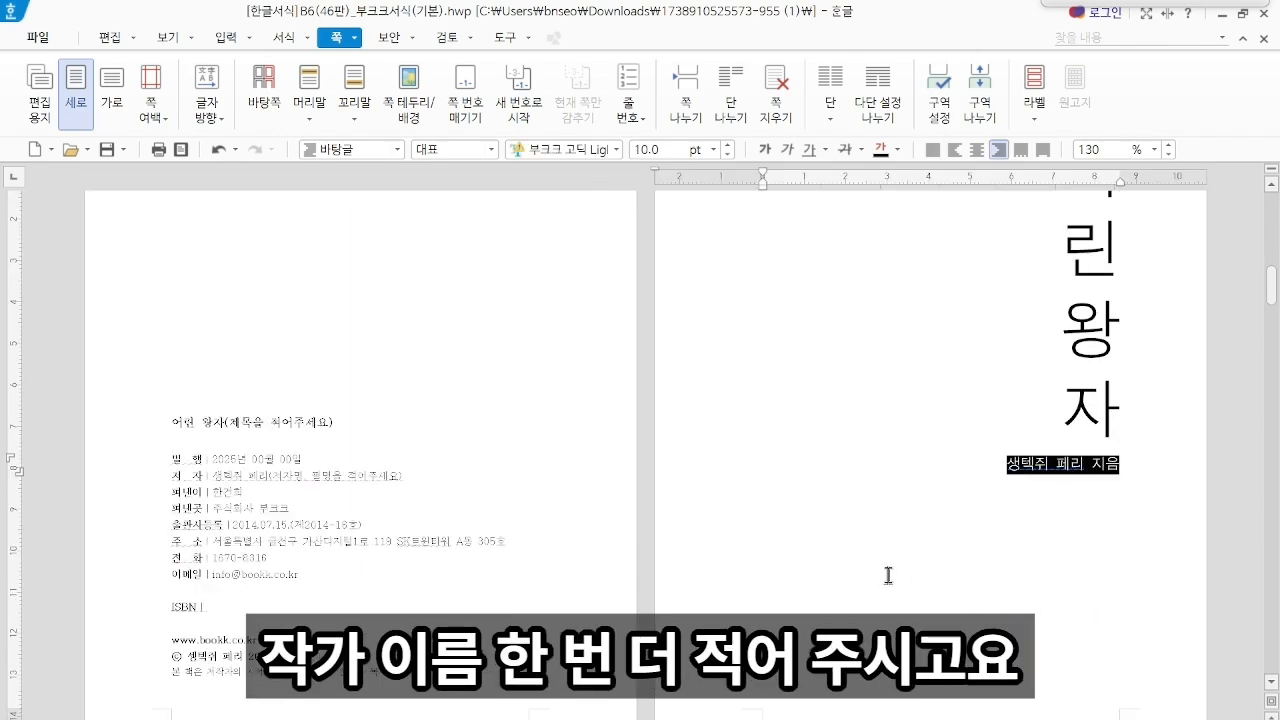
Review the CONTENT page's heading and 머리말 entry, and the preface text on the facing page.
drag(299, 338, 420, 359)
click(197, 397)
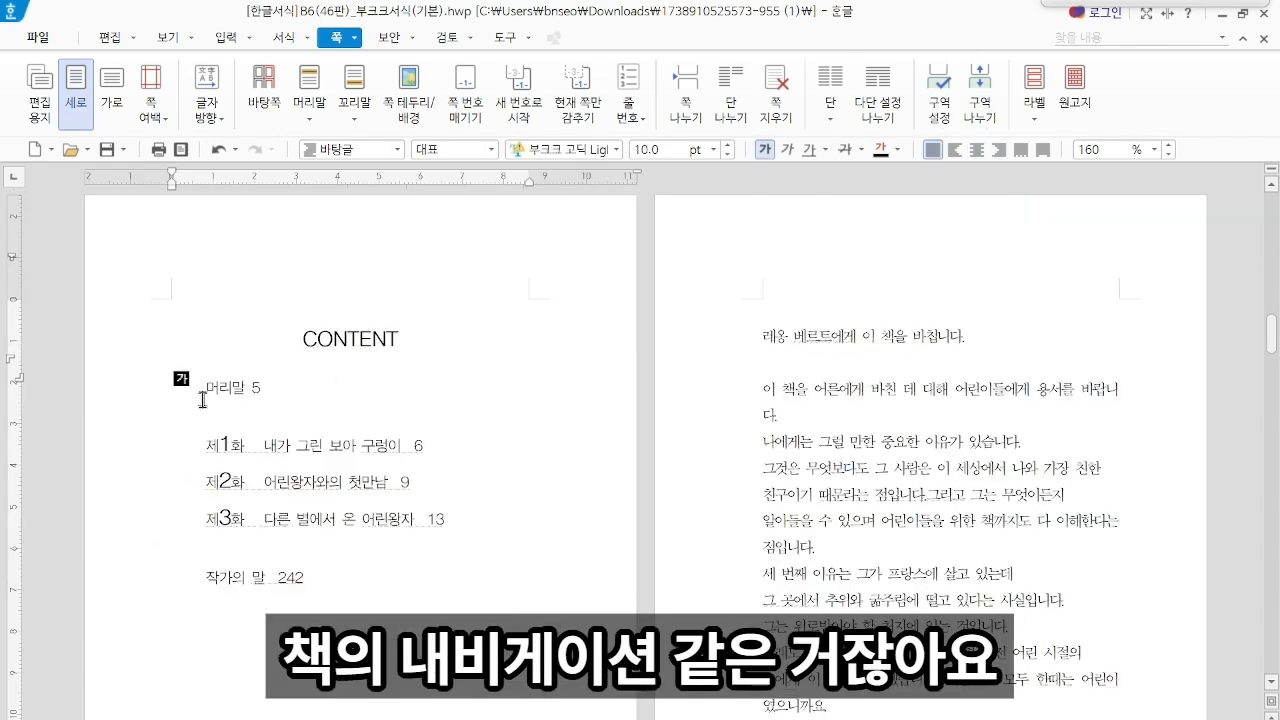
click(264, 401)
drag(277, 395, 243, 396)
click(550, 415)
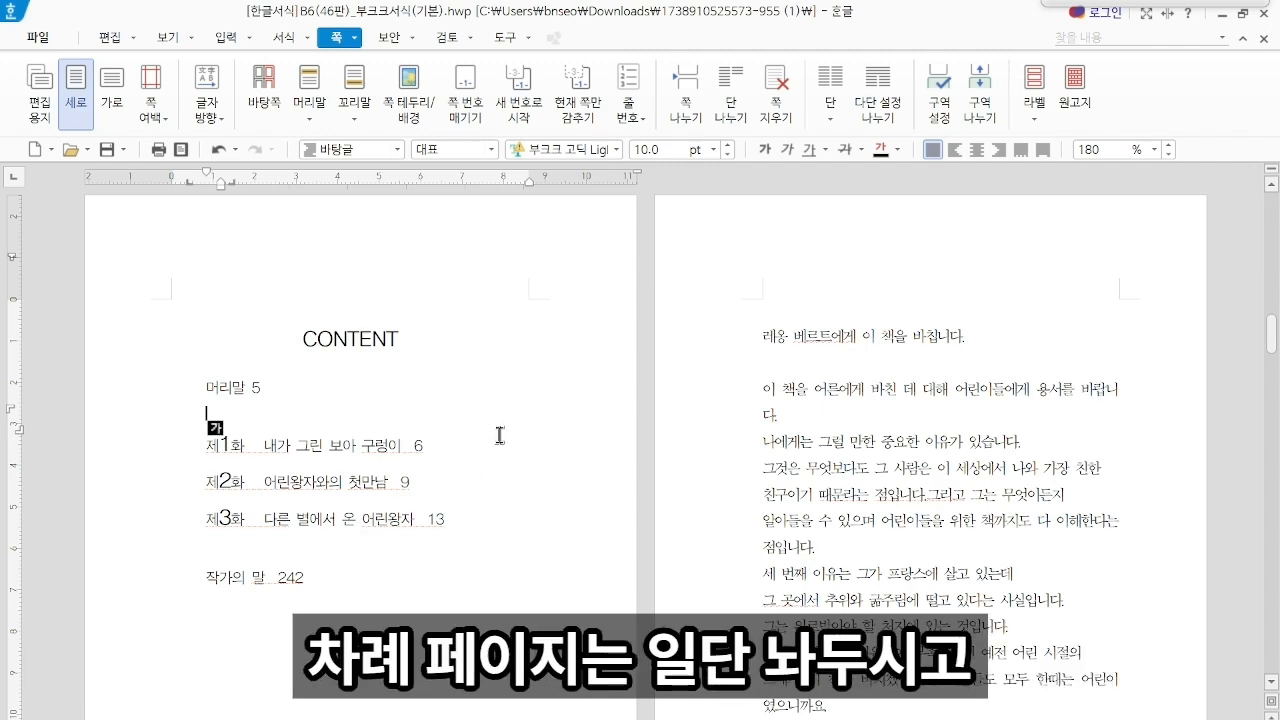
click(937, 418)
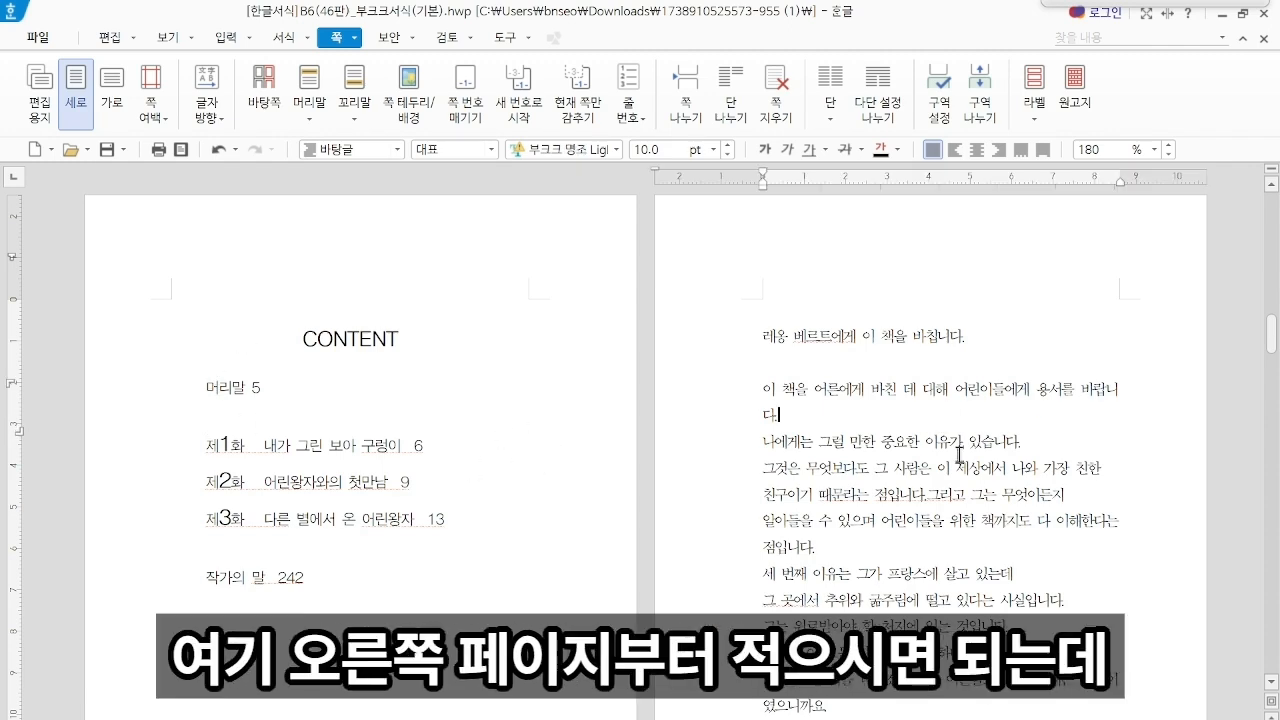
Replace the sample preface text with the heading 머리말 and the sentence "저는 책을 포기하지 않고 완성하겠습니다.".
scroll(959, 454, down, 1)
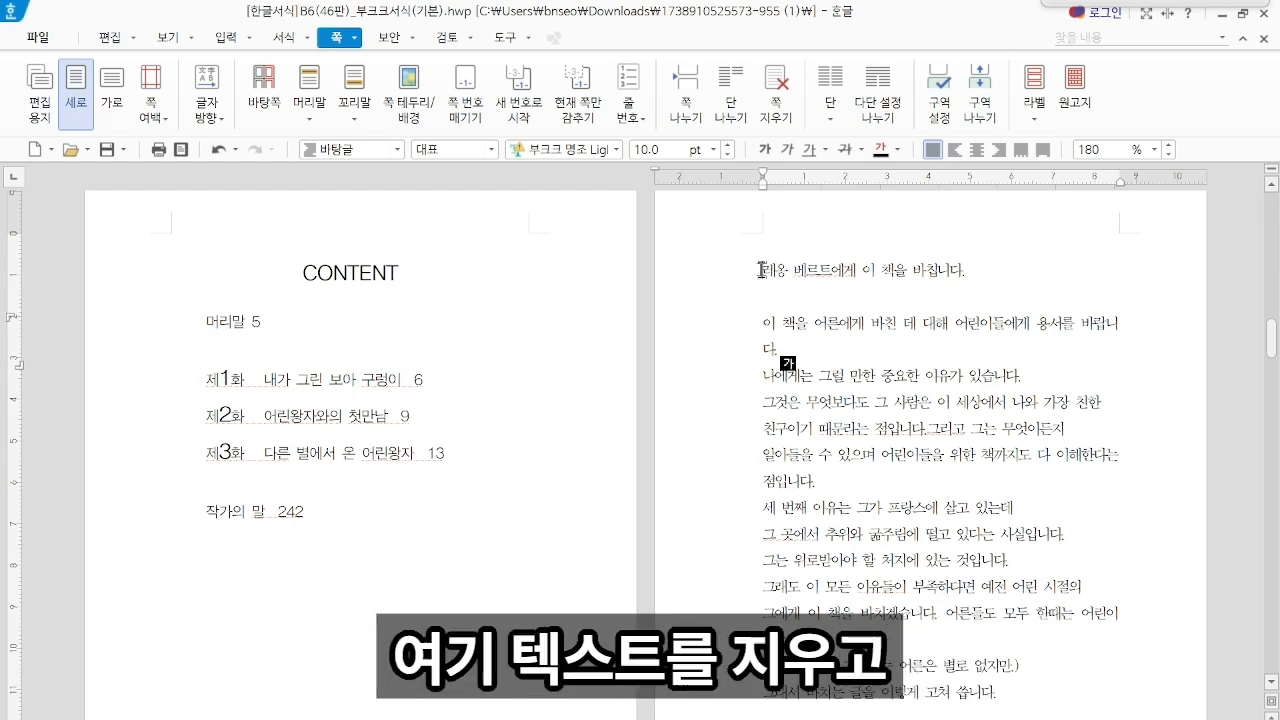
drag(763, 270, 1106, 708)
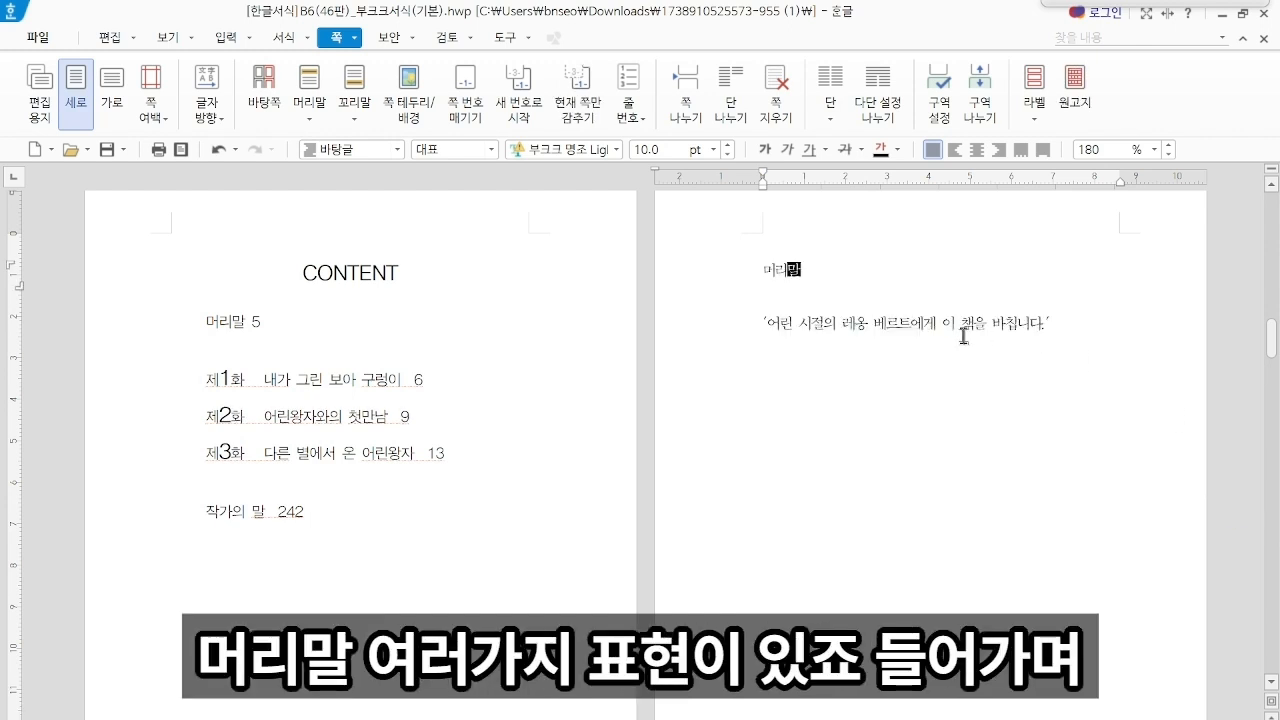
triple_click(958, 328)
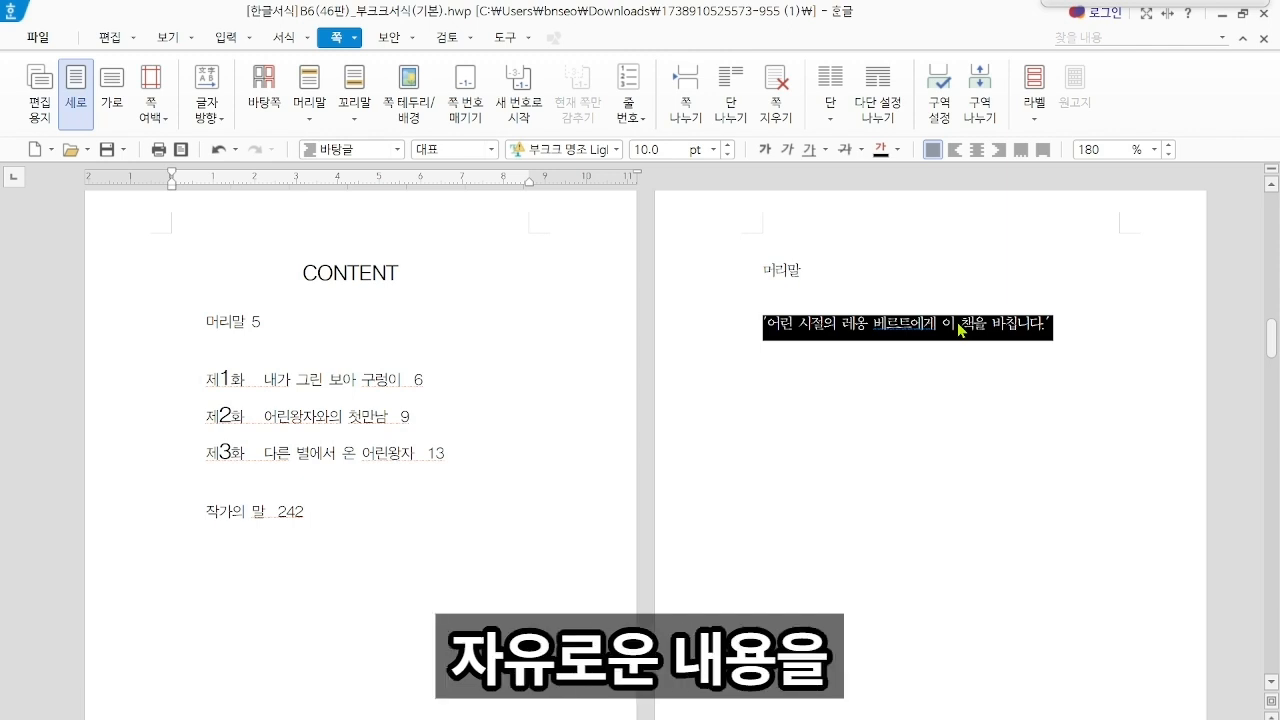
text(저는 책)
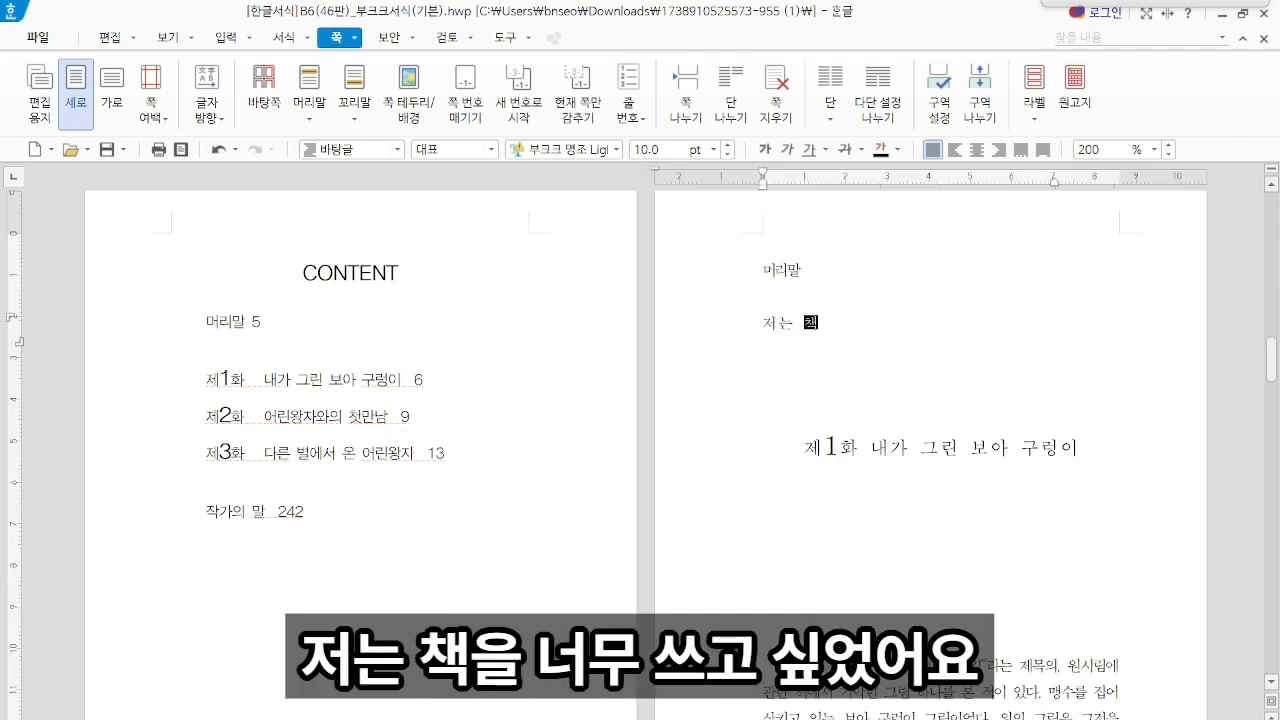
text(을 포기하지 않)
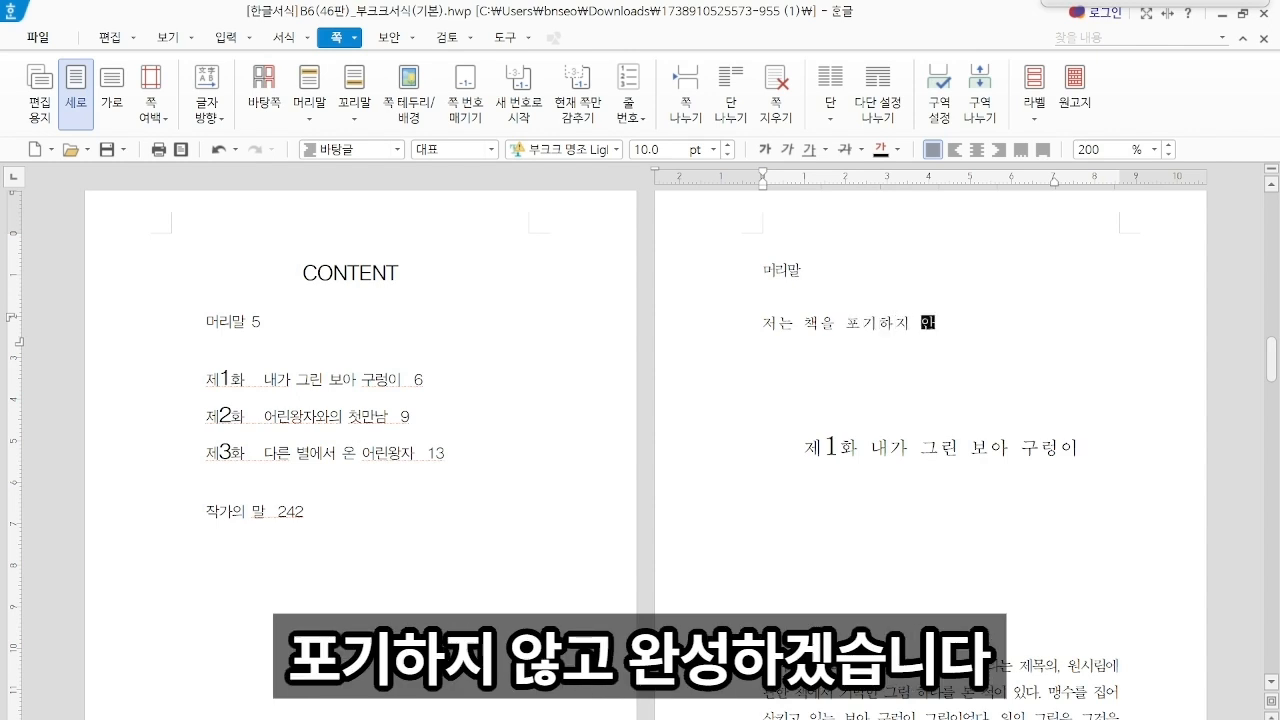
text(ㄱ고 ㅇ)
text(성하겠습니다.)
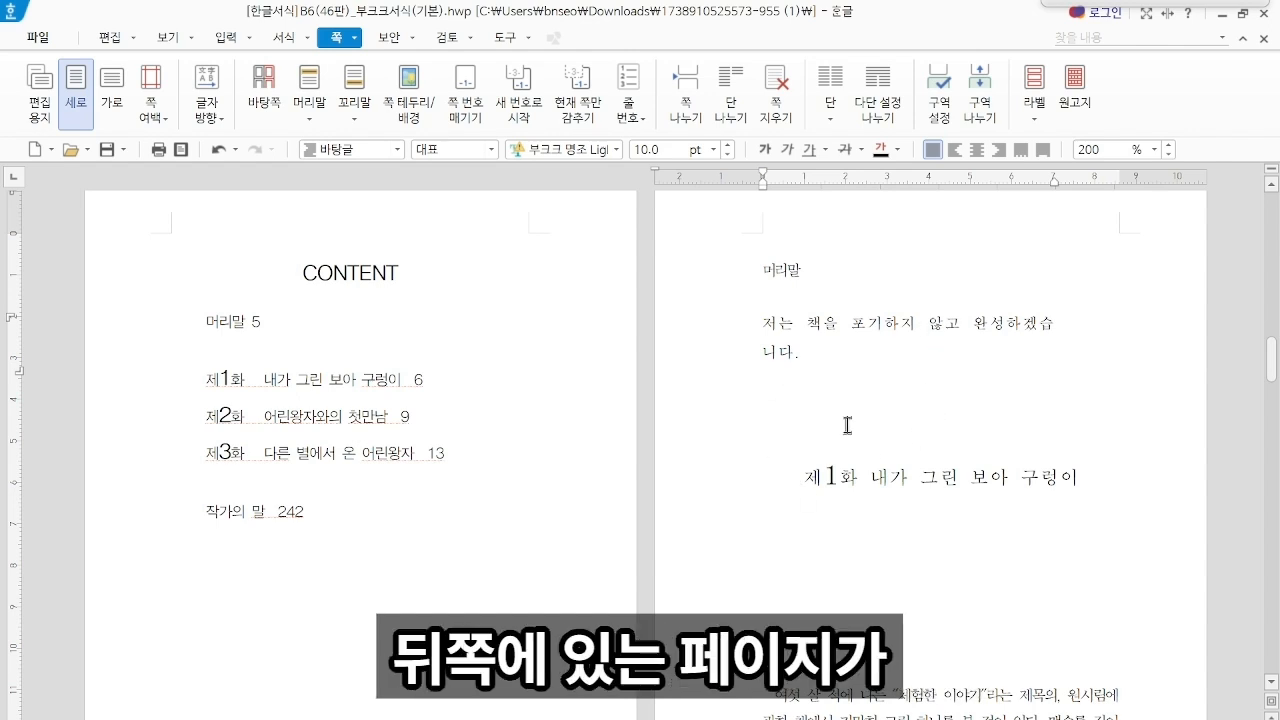
Insert a page break after the preface sentence so the 제1화 chapter starts on a new page.
click(831, 356)
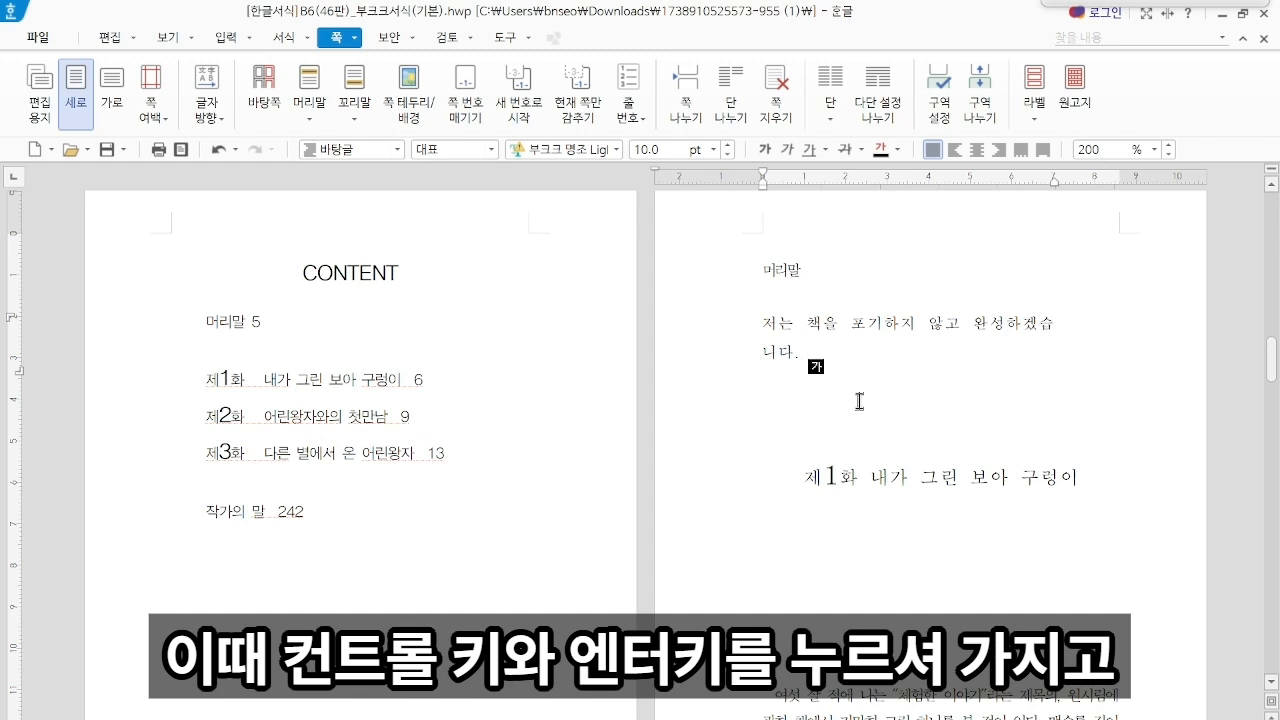
key(ctrl+Return)
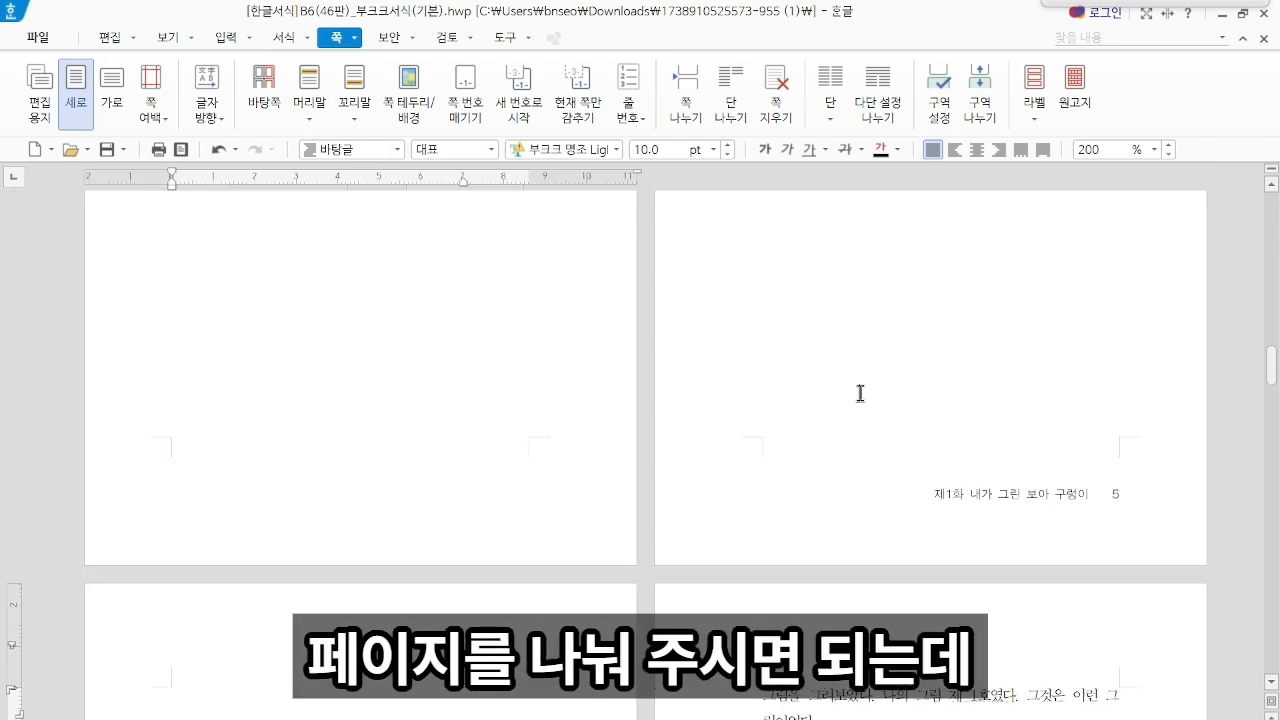
scroll(830, 452, up, 2)
scroll(830, 452, up, 4)
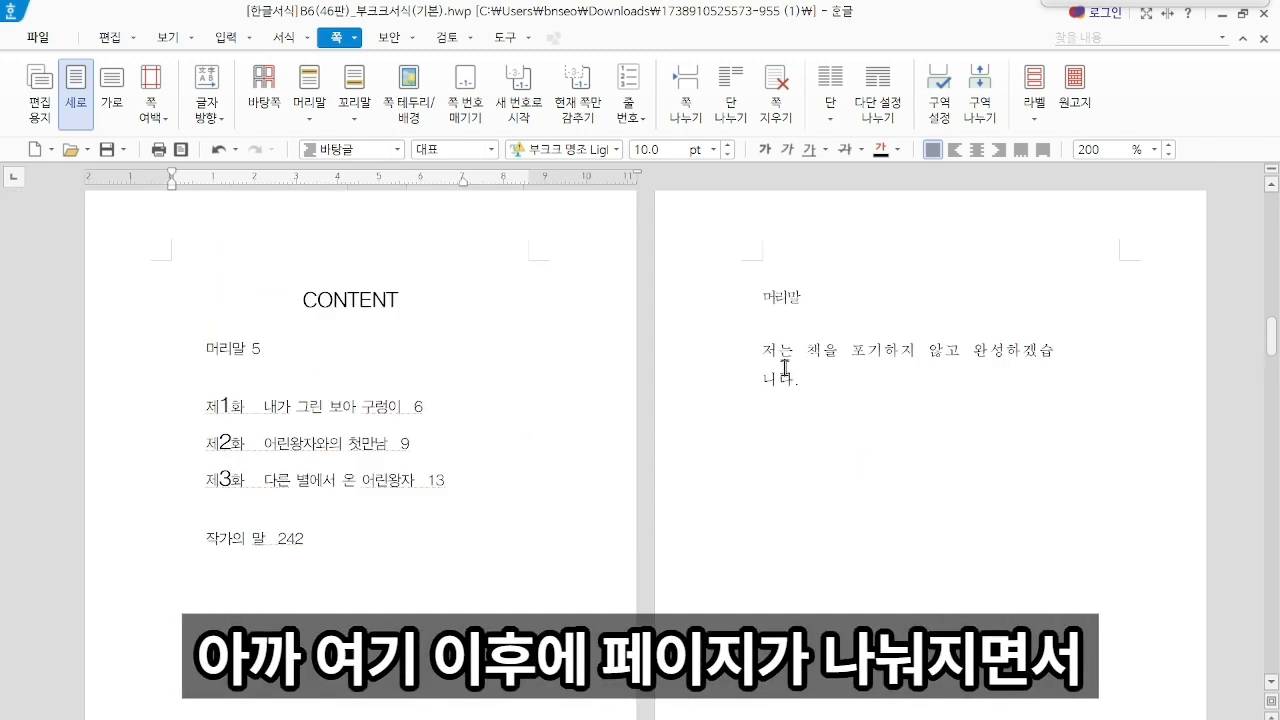
click(812, 393)
scroll(397, 526, down, 8)
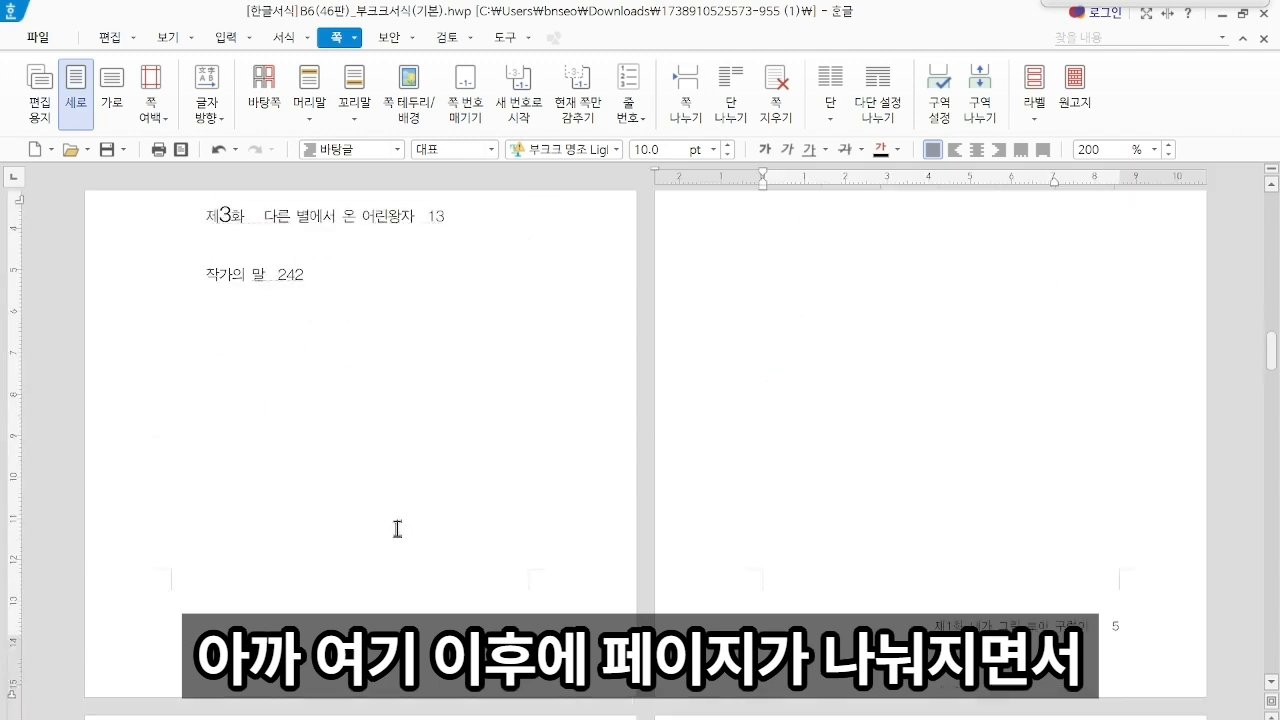
scroll(117, 587, down, 1)
click(180, 357)
scroll(859, 426, up, 5)
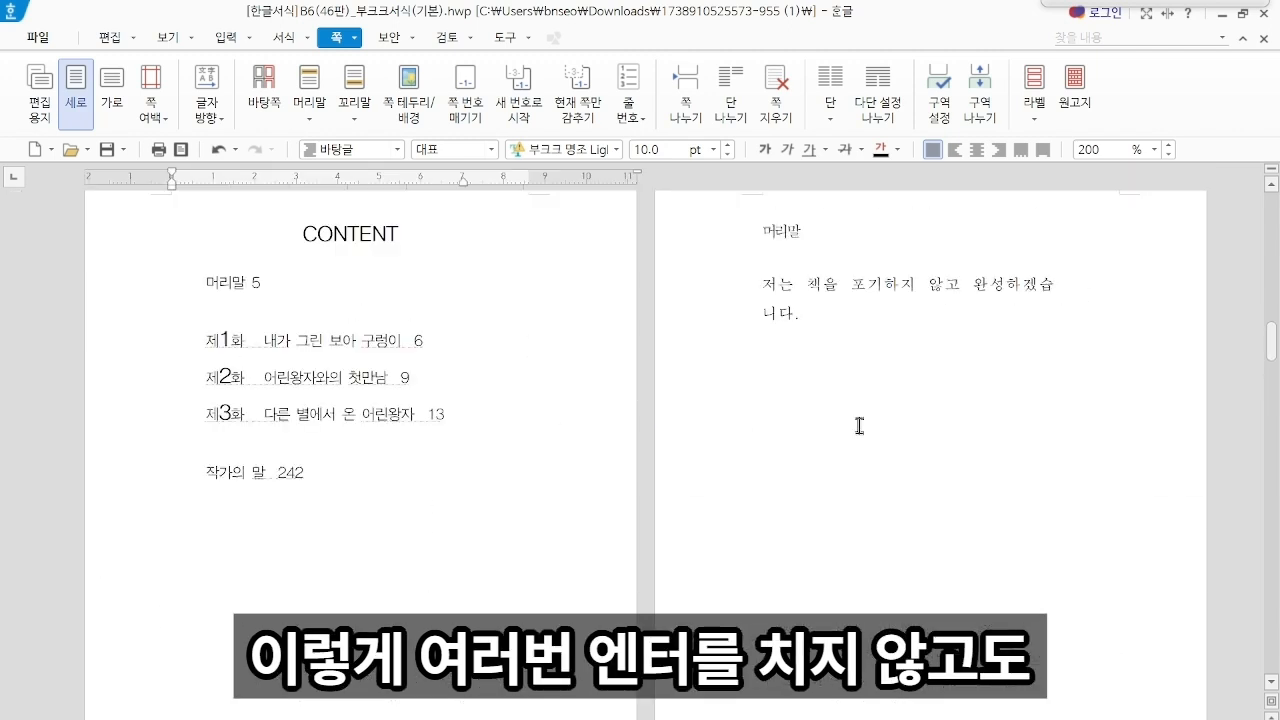
Change the first chapter's heading to "제1장 소제목" and match the character size of 장 to the surrounding heading text.
scroll(855, 427, down, 5)
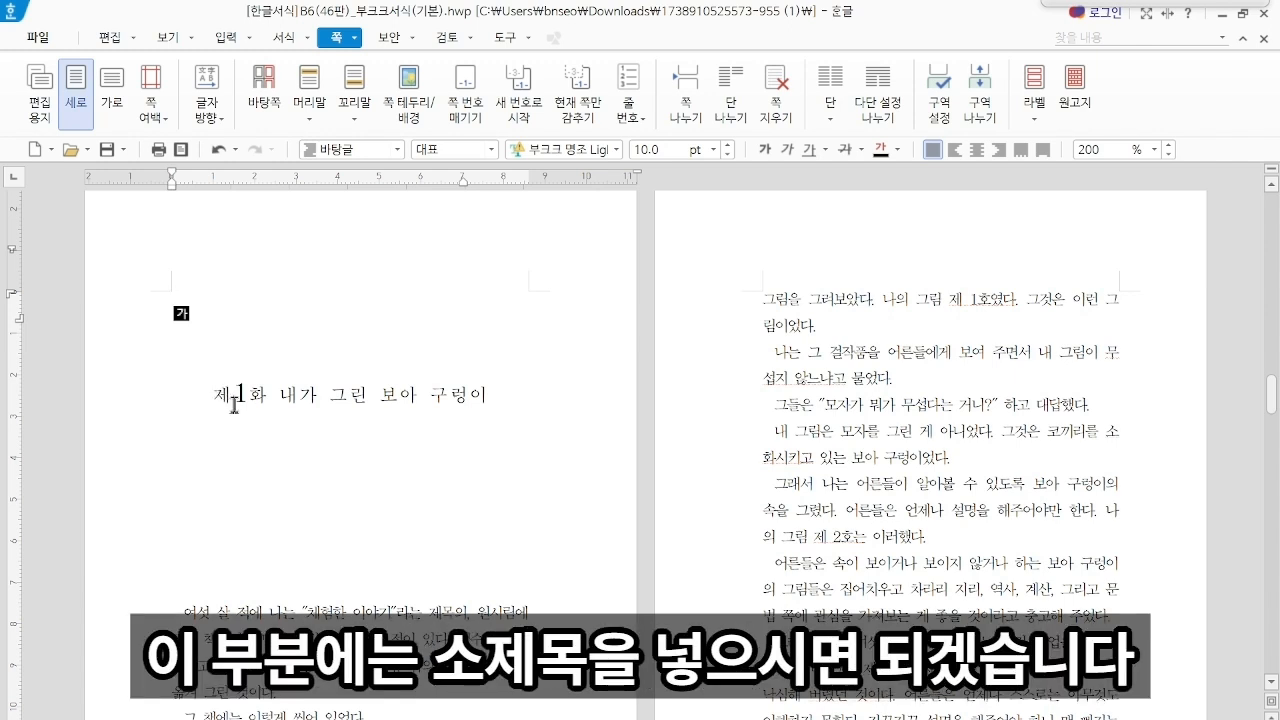
drag(249, 396, 269, 398)
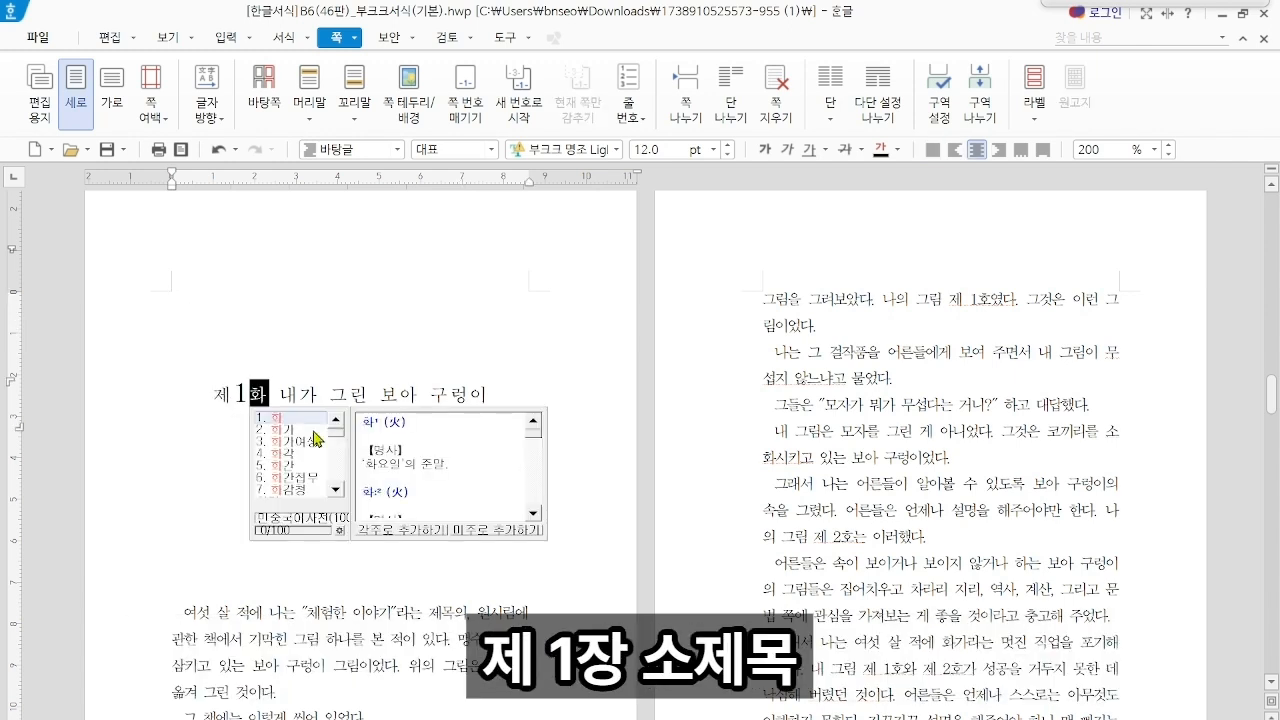
text(장)
drag(284, 395, 548, 447)
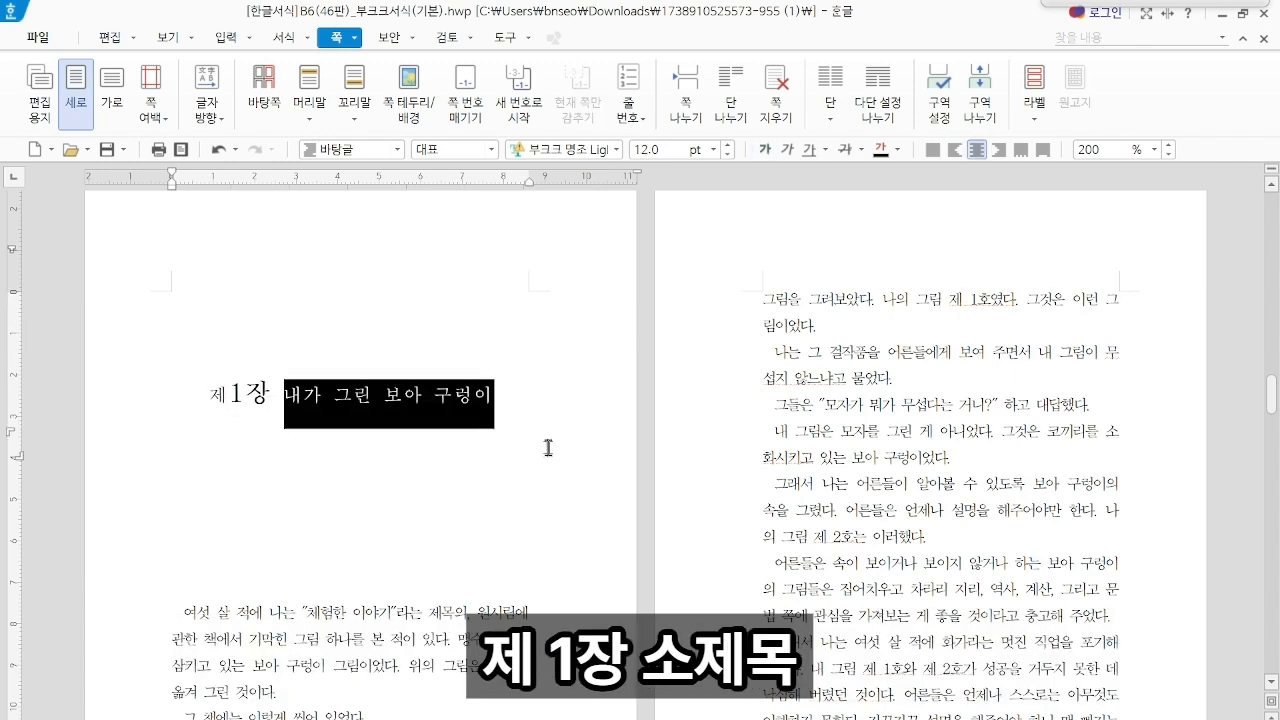
text(소제목)
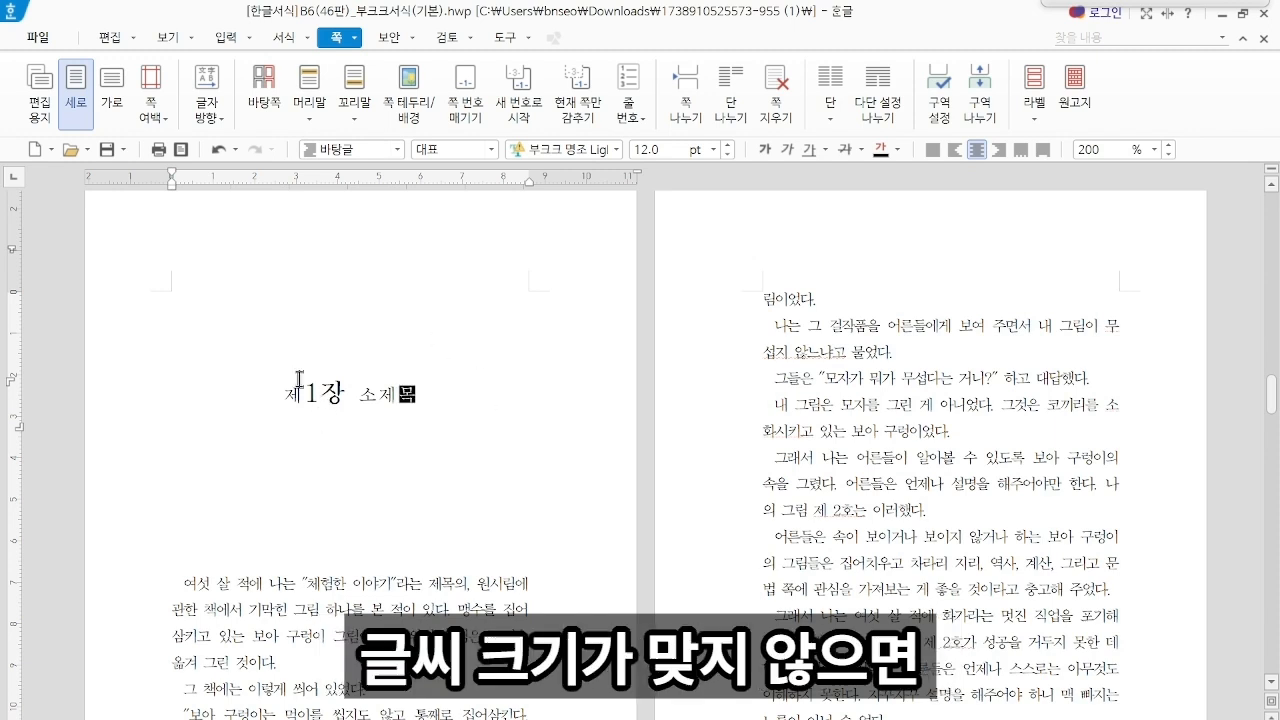
drag(322, 393, 346, 394)
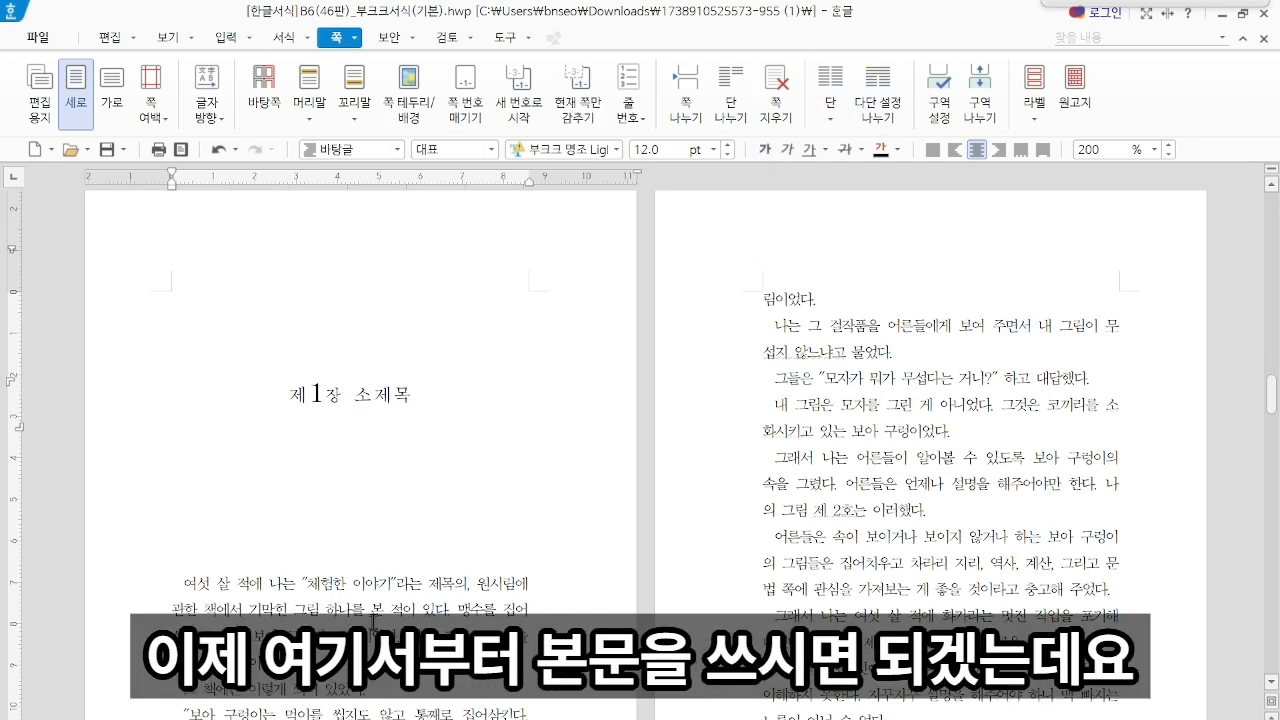
Delete the sample manuscript content from the 제2화 chapter onwards.
click(184, 584)
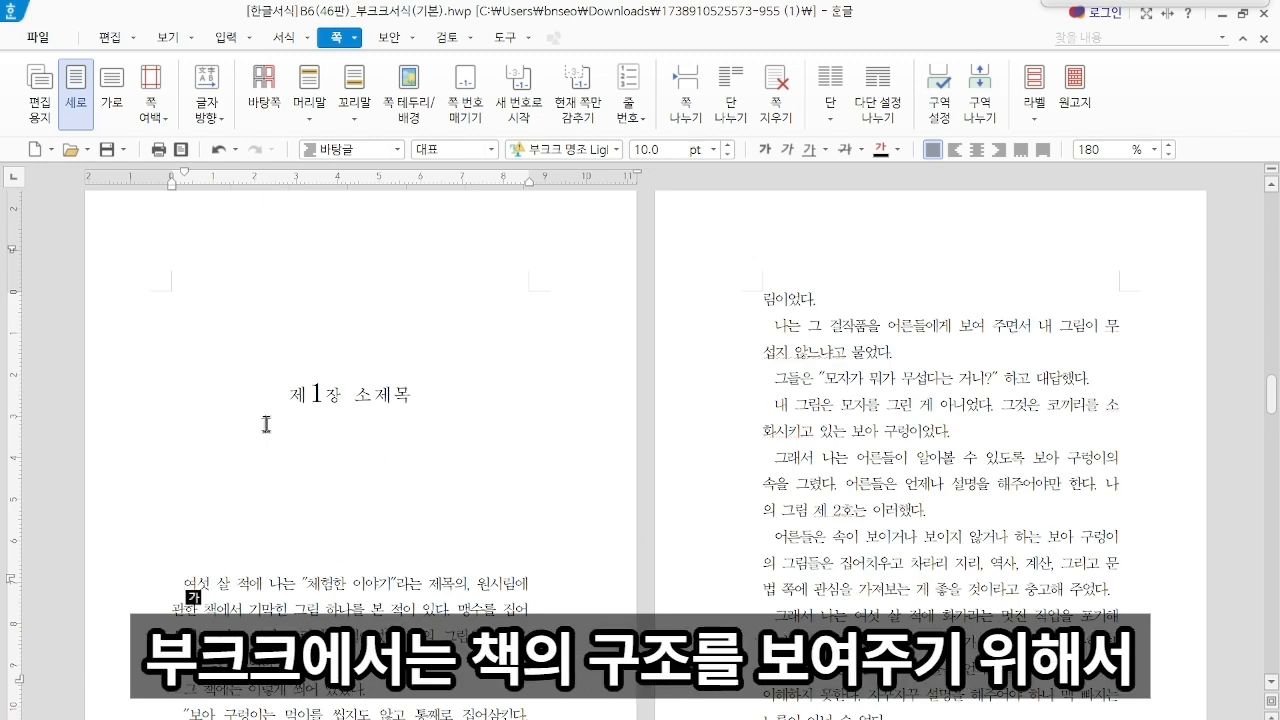
scroll(371, 486, down, 10)
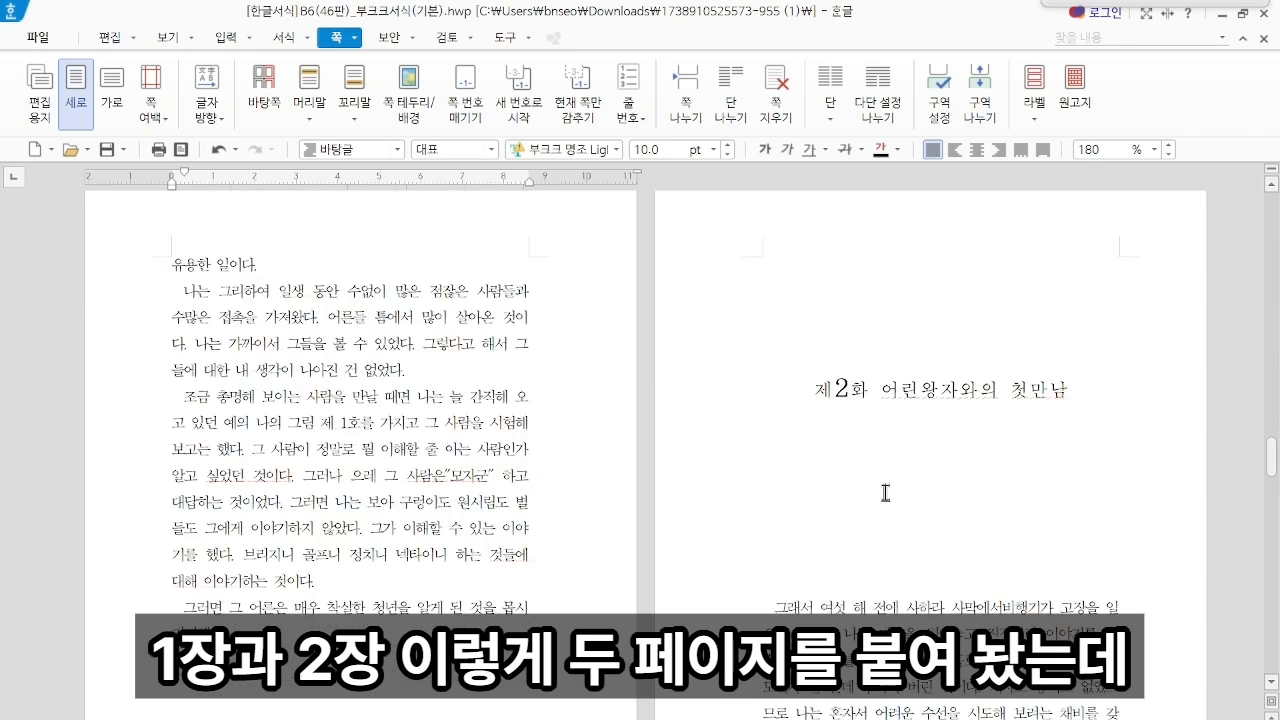
scroll(880, 494, up, 2)
drag(777, 517, 1169, 717)
scroll(1018, 687, down, 5)
key(Delete)
scroll(597, 624, up, 10)
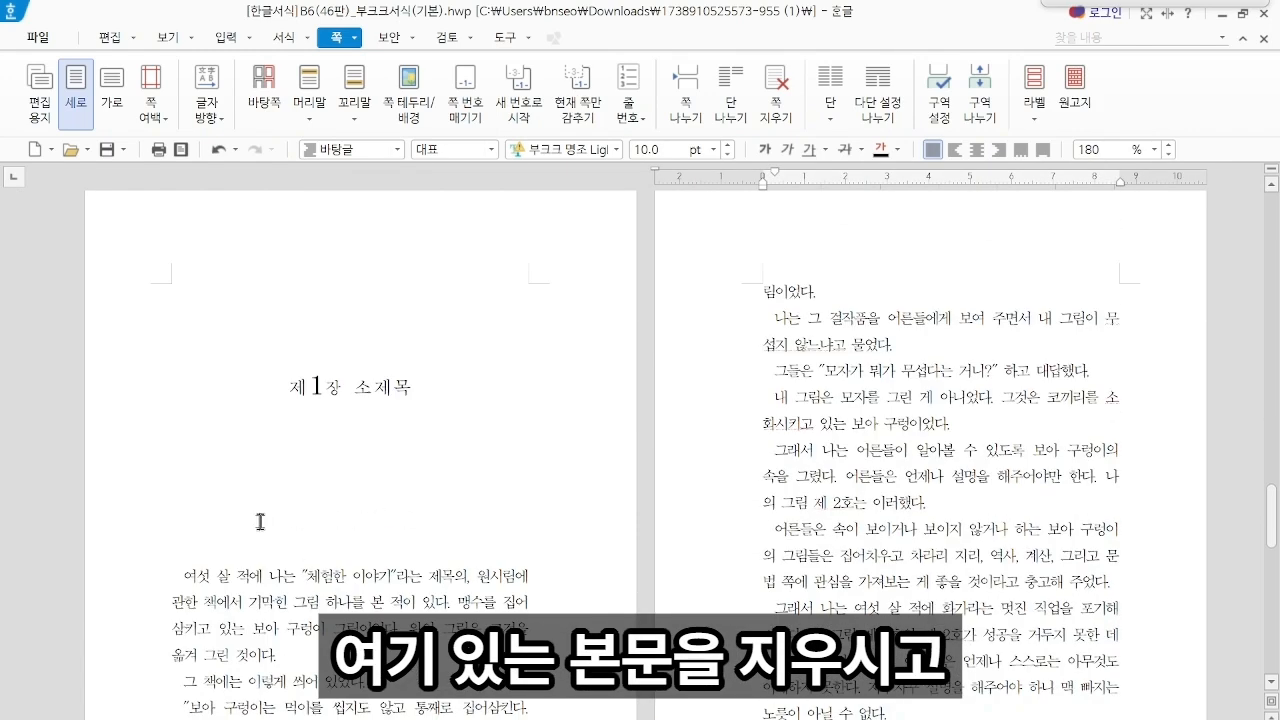
Delete all the sample body text under the heading 제1장 소제목.
drag(181, 575, 1080, 717)
drag(765, 700, 775, 212)
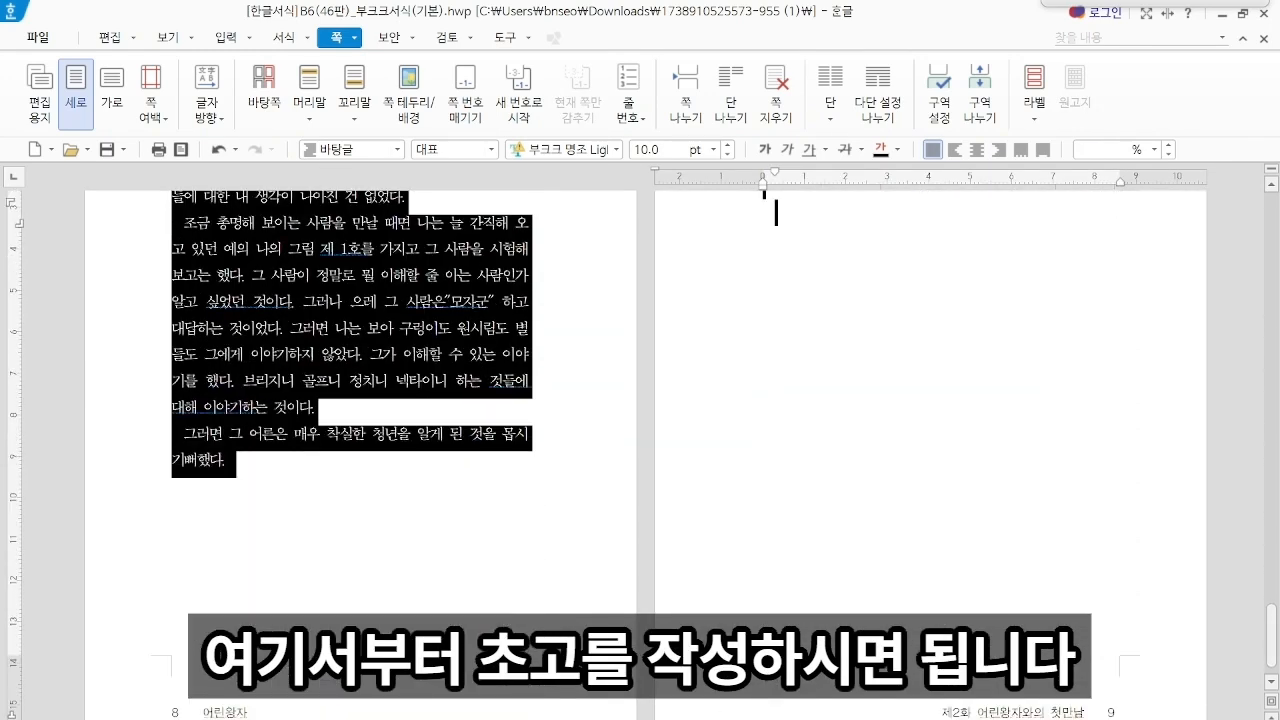
scroll(770, 400, up, 15)
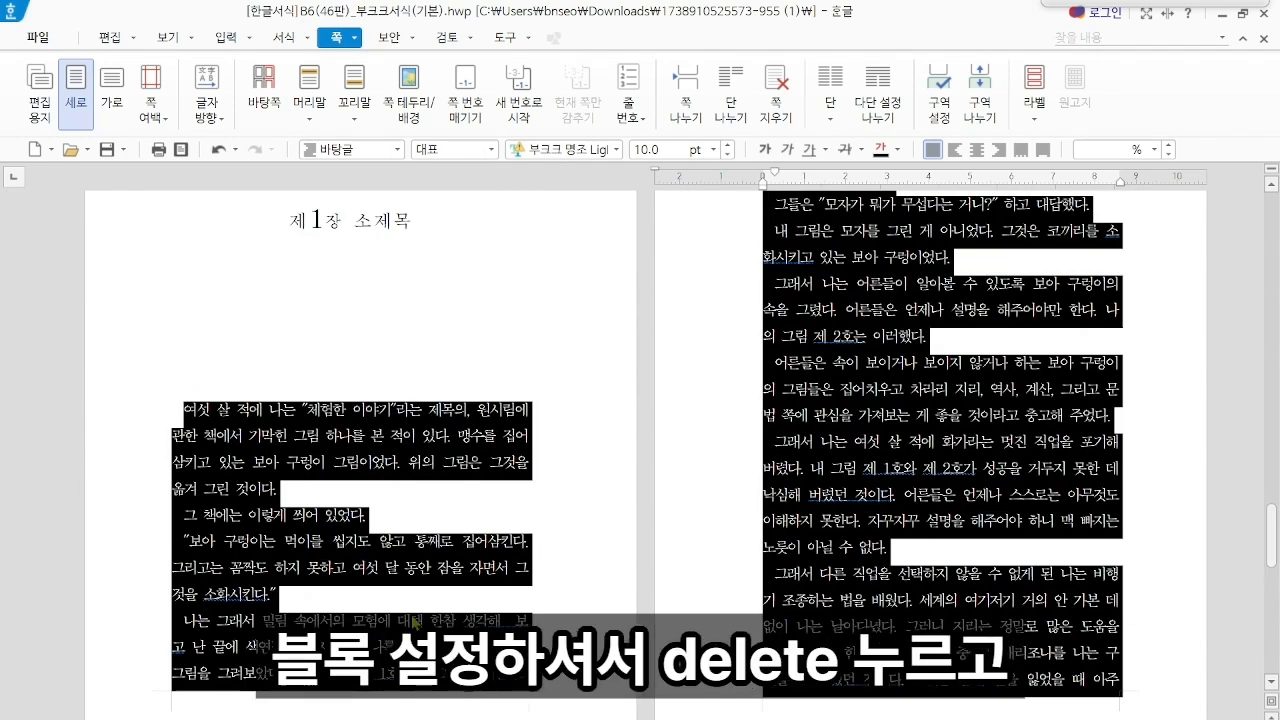
key(Delete)
Write the sentence "자 이제부터 초고를 작성합니다." as the first body text of chapter 1.
text(자 이제)
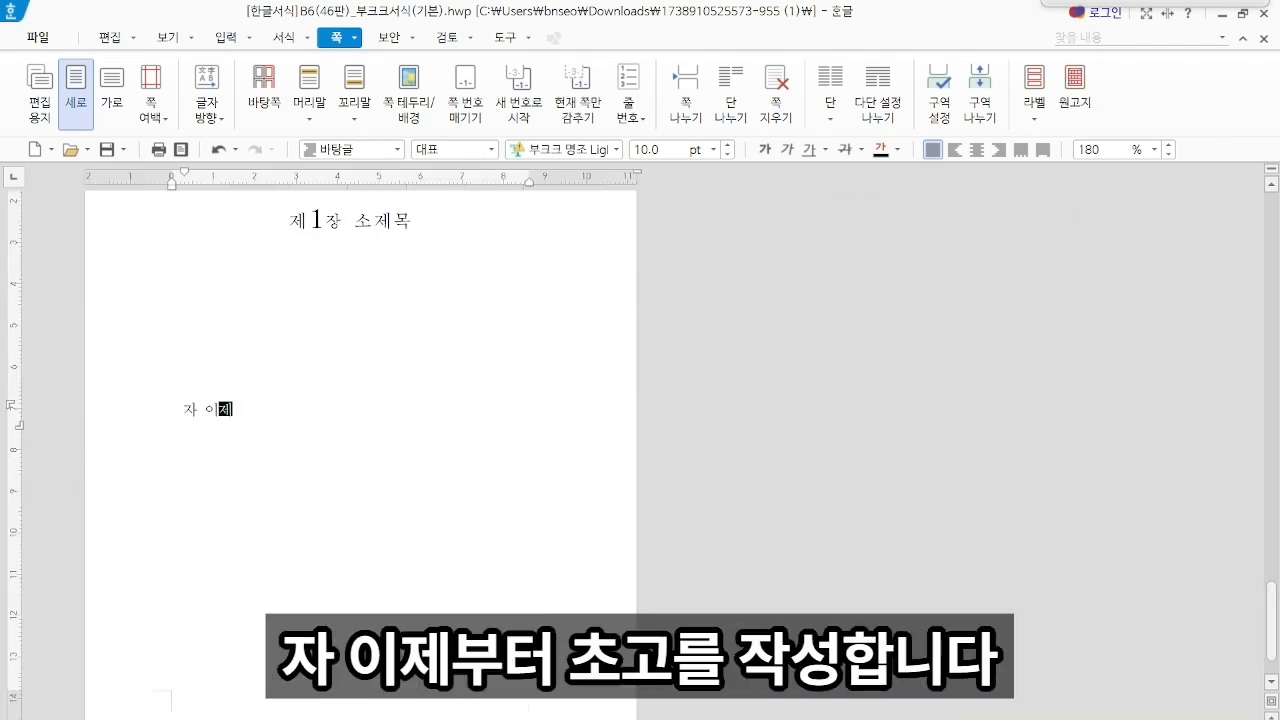
text(부ㅌ 초고를 작)
text(성합니)
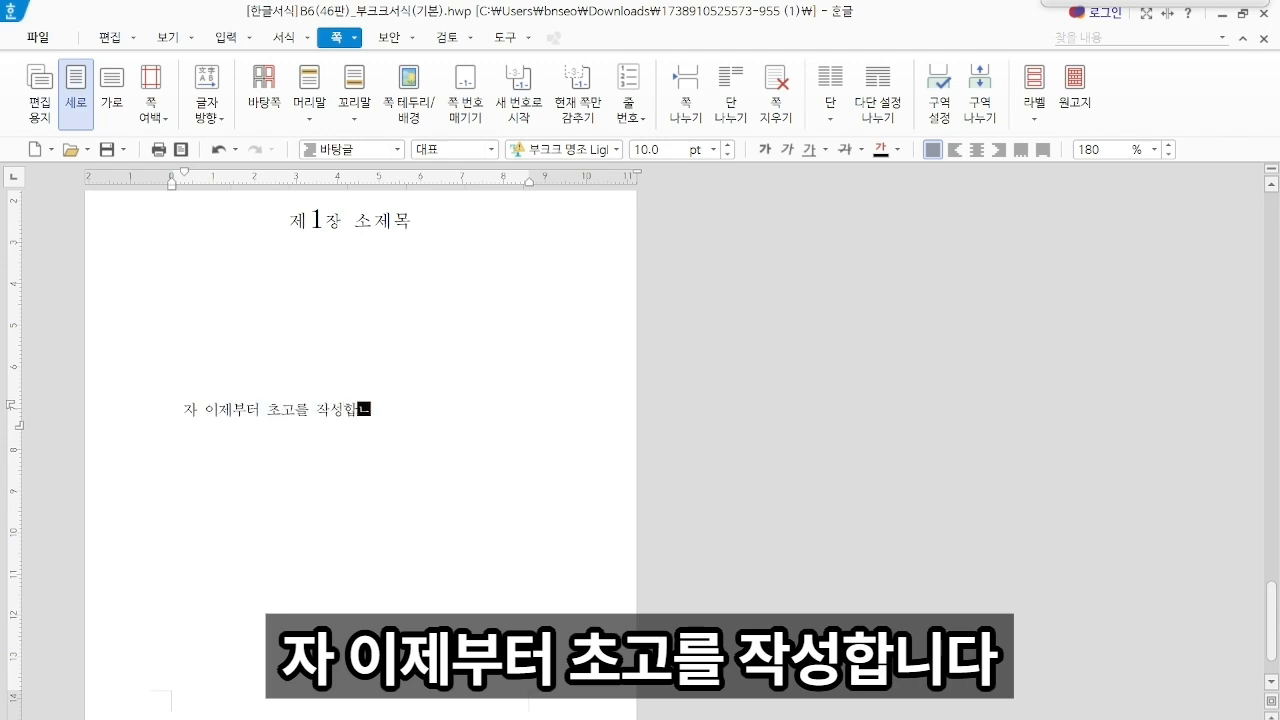
Fill the chapter 1 body with repeated copies of "자 이제부터 초고를 작성합니다." until the text runs well onto the following page.
key(ctrl+v)
key(ctrl+v)
key(ctrl+v)
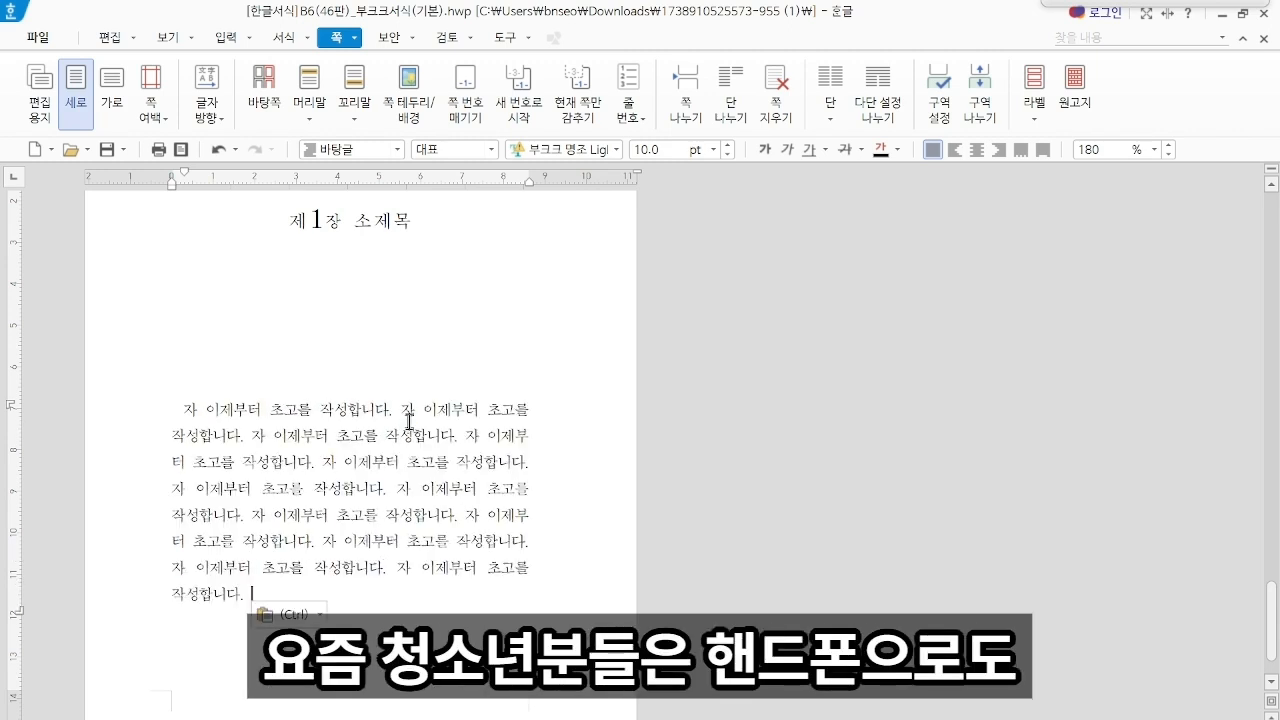
key(ctrl+v)
key(ctrl+v)
key(ctrl+v)
key(ctrl+v)
key(ctrl+v)
key(ctrl+v)
key(ctrl+v)
key(ctrl+v)
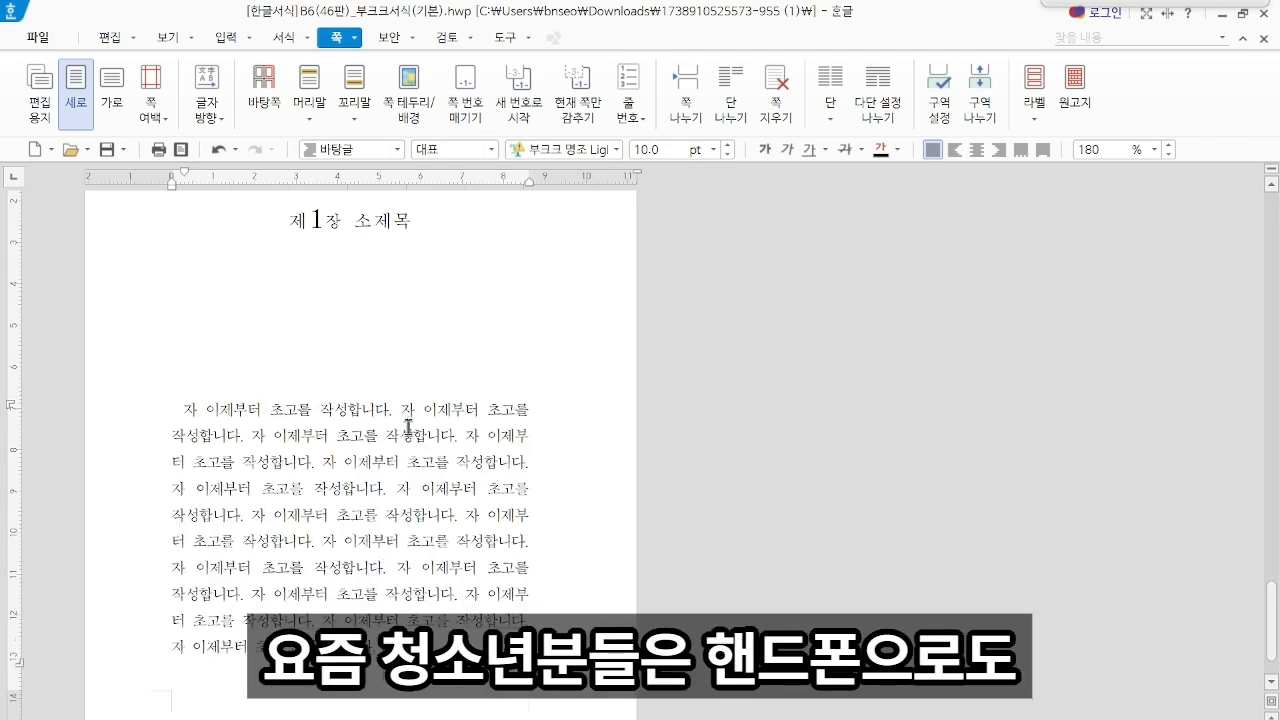
key(ctrl+v)
key(ctrl+v)
key(ctrl+v)
key(ctrl+v)
key(ctrl+v)
key(ctrl+v)
key(ctrl+v)
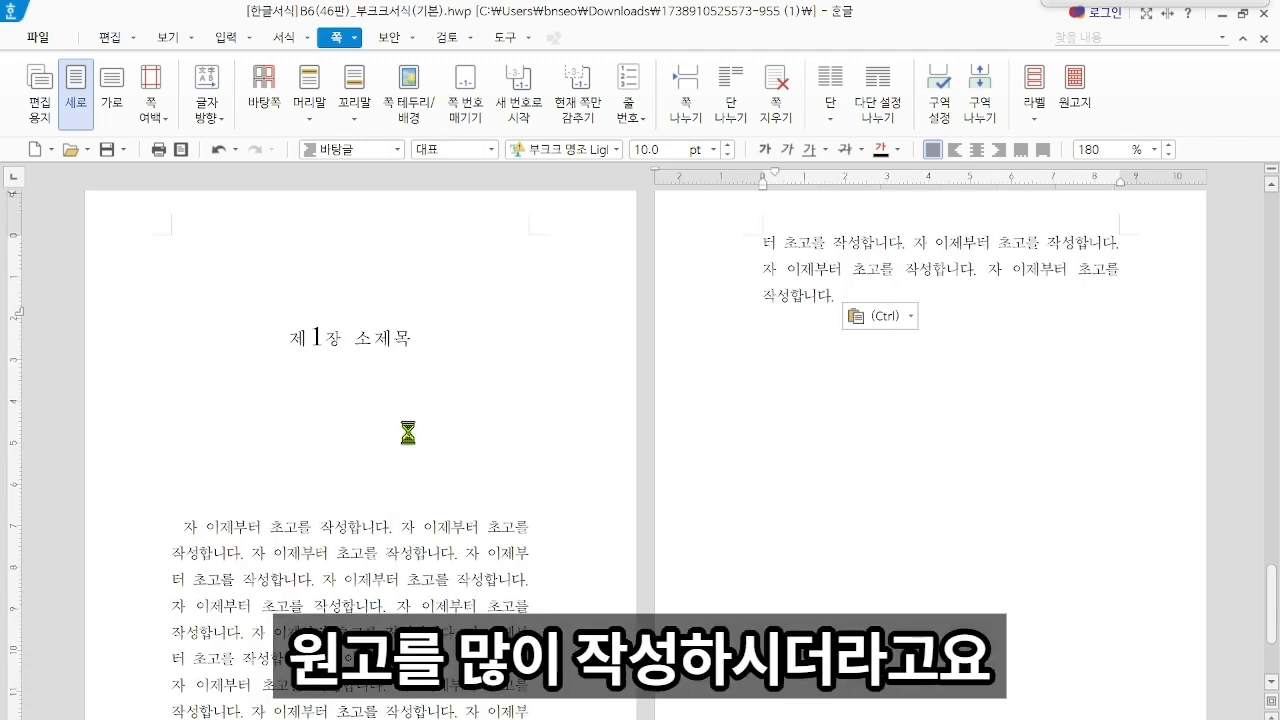
key(ctrl+v)
key(ctrl+v)
key(ctrl+v)
key(ctrl+v)
key(ctrl+v)
key(ctrl+v)
key(ctrl+v)
key(ctrl+v)
key(ctrl+v)
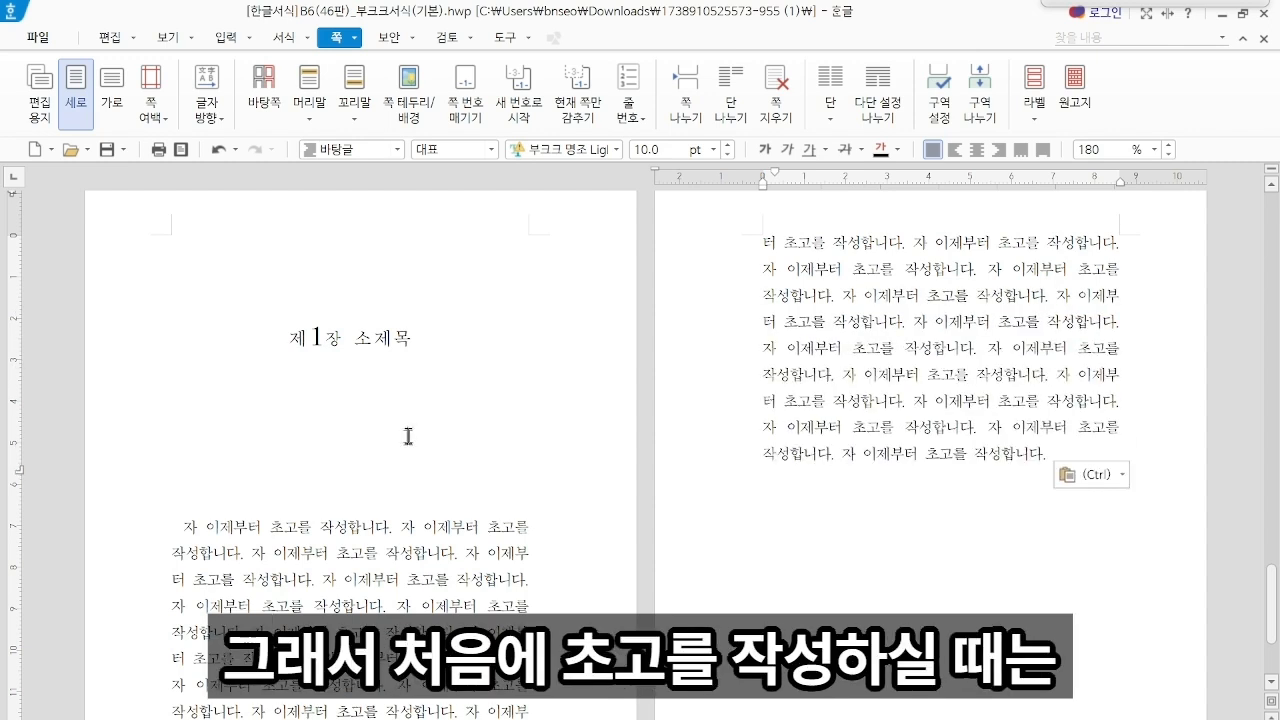
text(자 이제부터 초고를 작성합니다.)
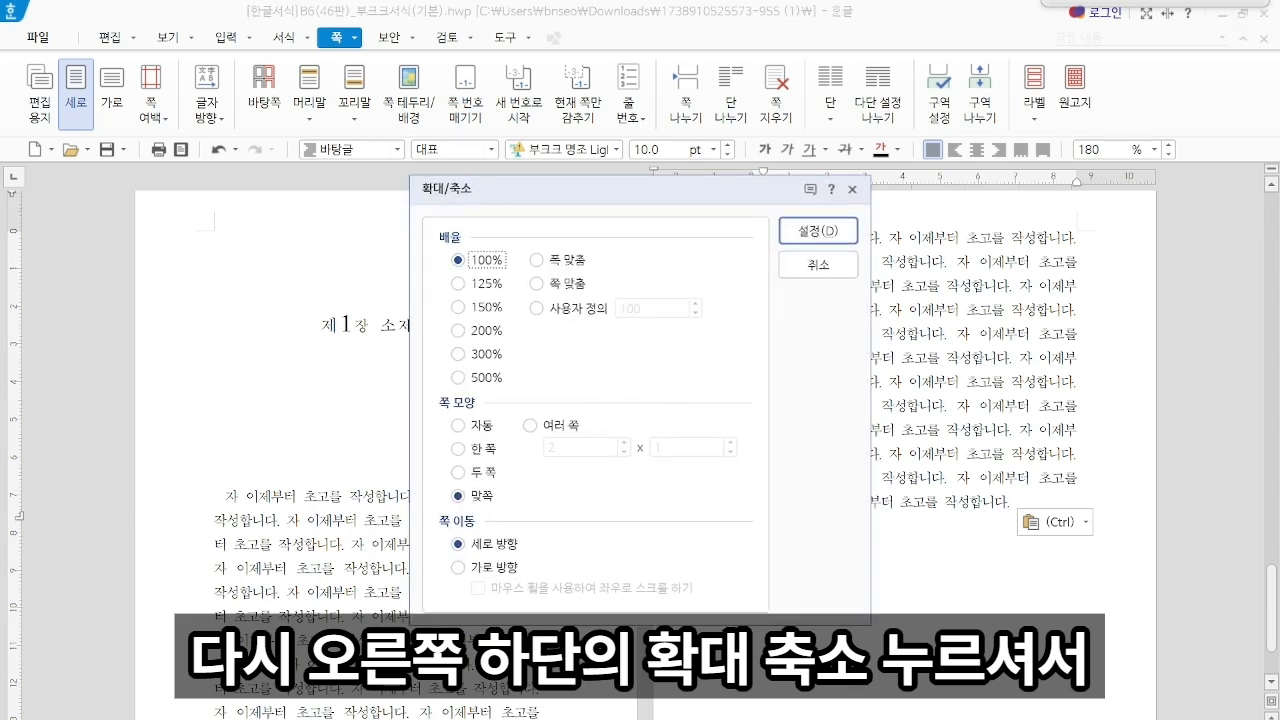
Set the zoom dialog's page layout to 한 쪽 so the manuscript is viewed one page at a time.
click(470, 449)
click(806, 233)
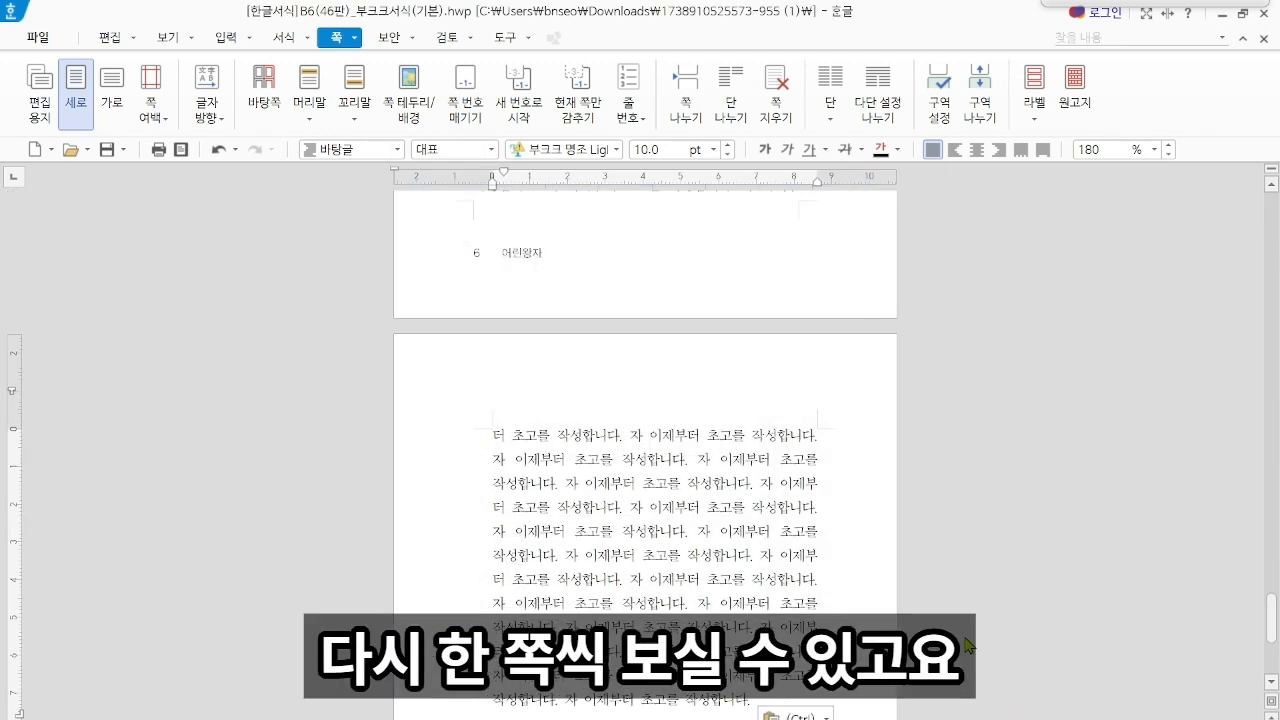
scroll(1047, 592, down, 8)
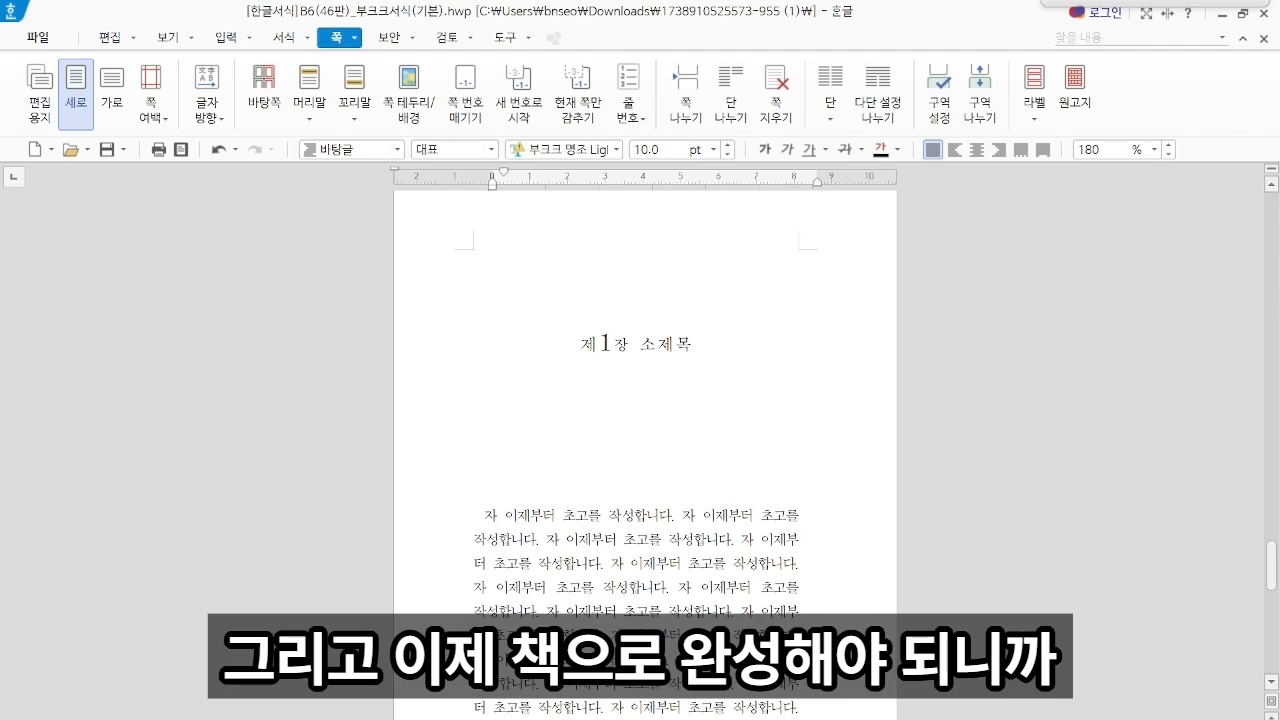
Set the page layout in the 확대/축소 settings to 맞쪽 for a facing-pages view.
key(ctrl+g)
key(z)
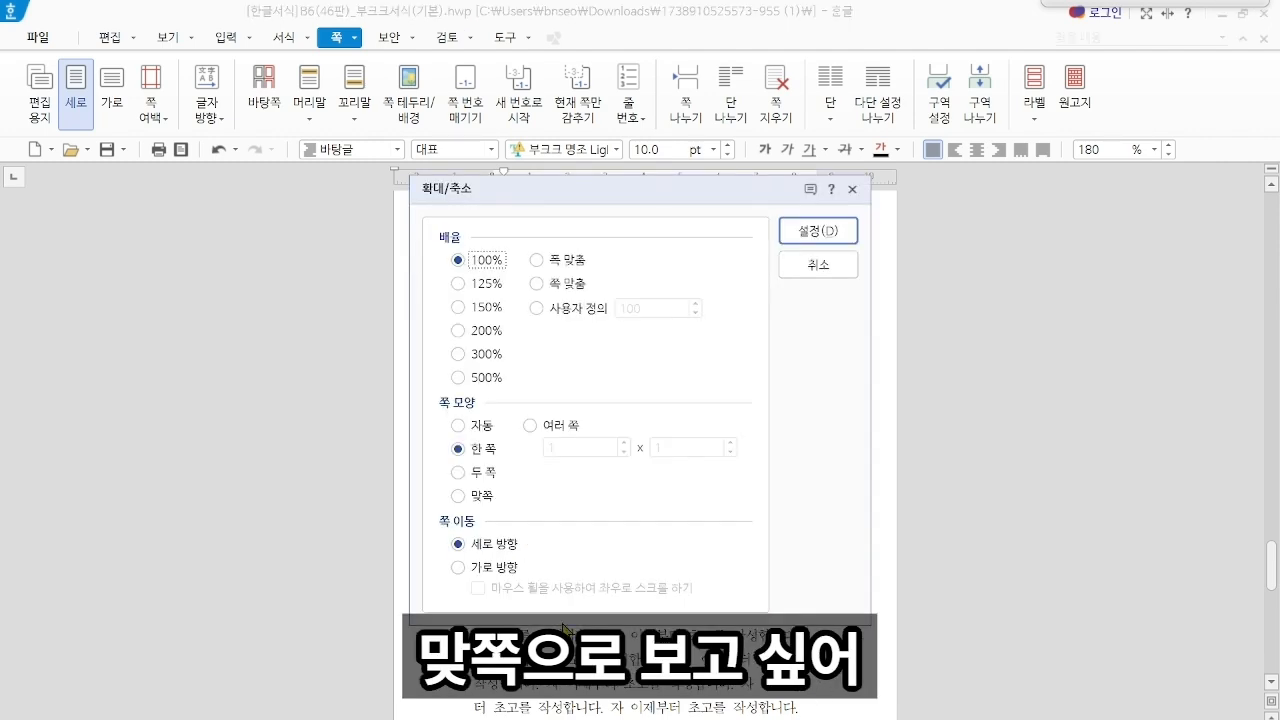
click(482, 500)
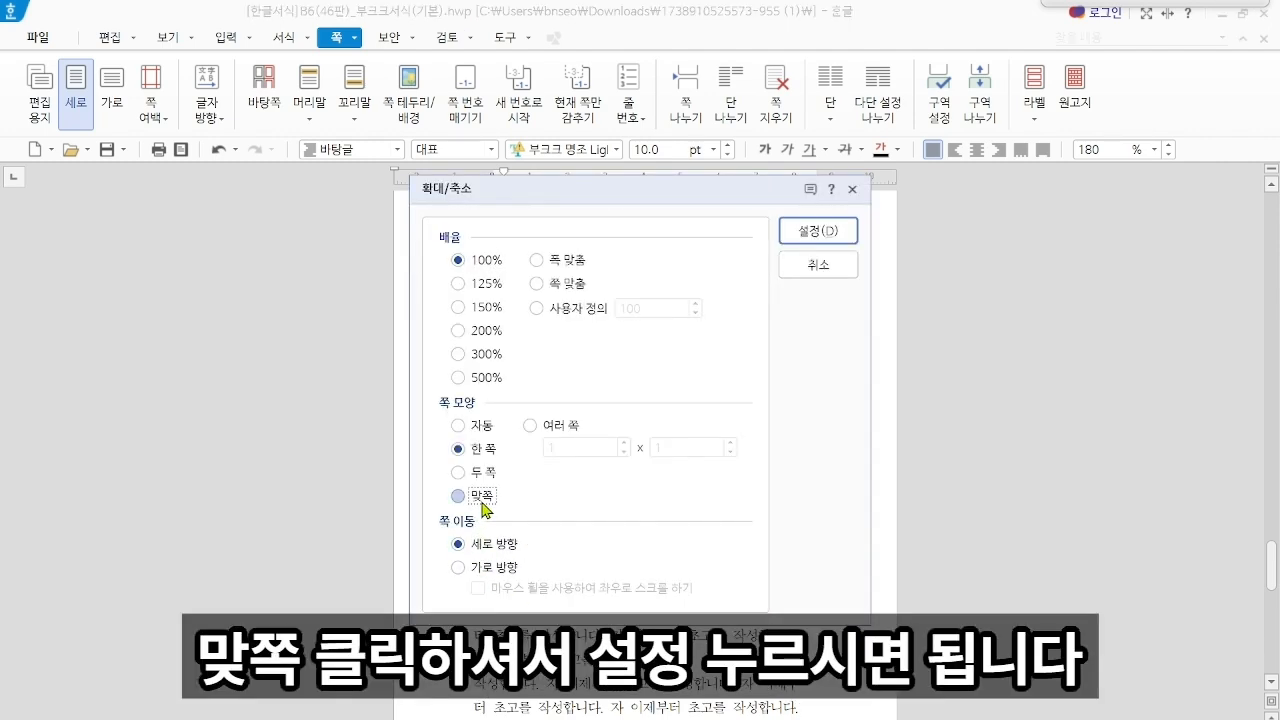
click(822, 233)
Look through the facing pages around chapter 1, the CONTENT page and the 머리말 page.
scroll(1041, 519, up, 3)
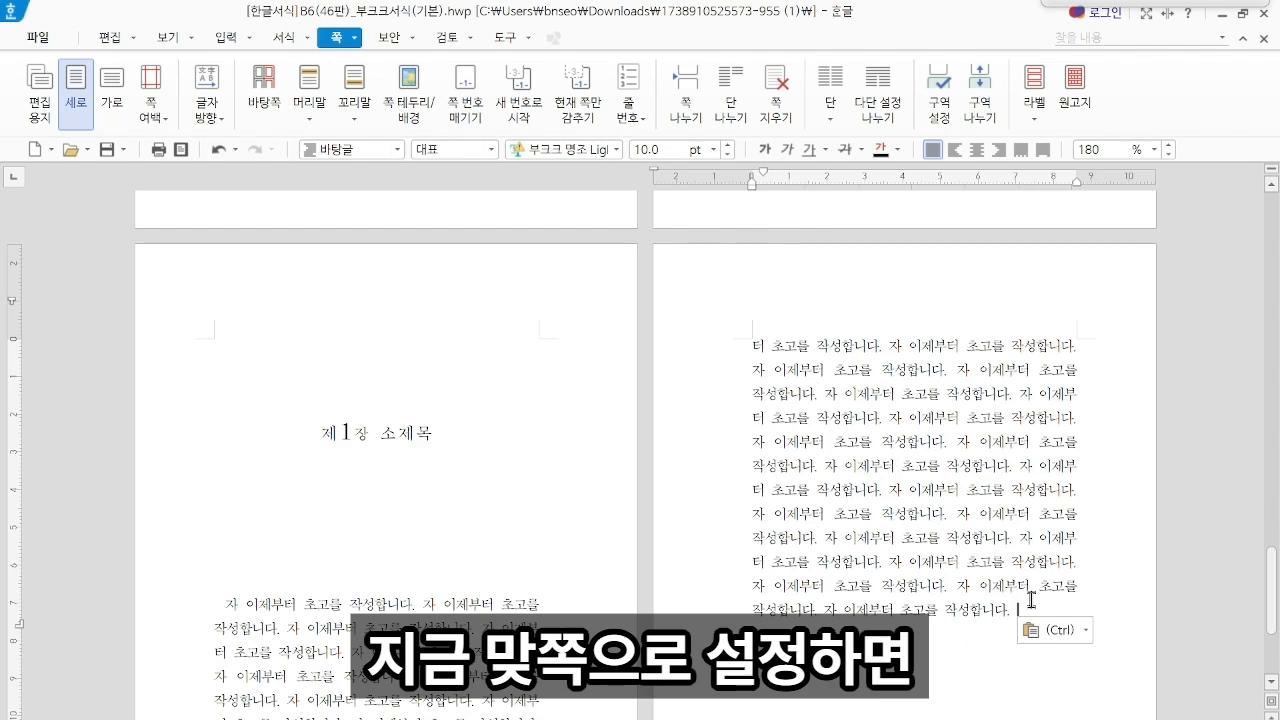
scroll(295, 566, up, 10)
scroll(296, 566, down, 6)
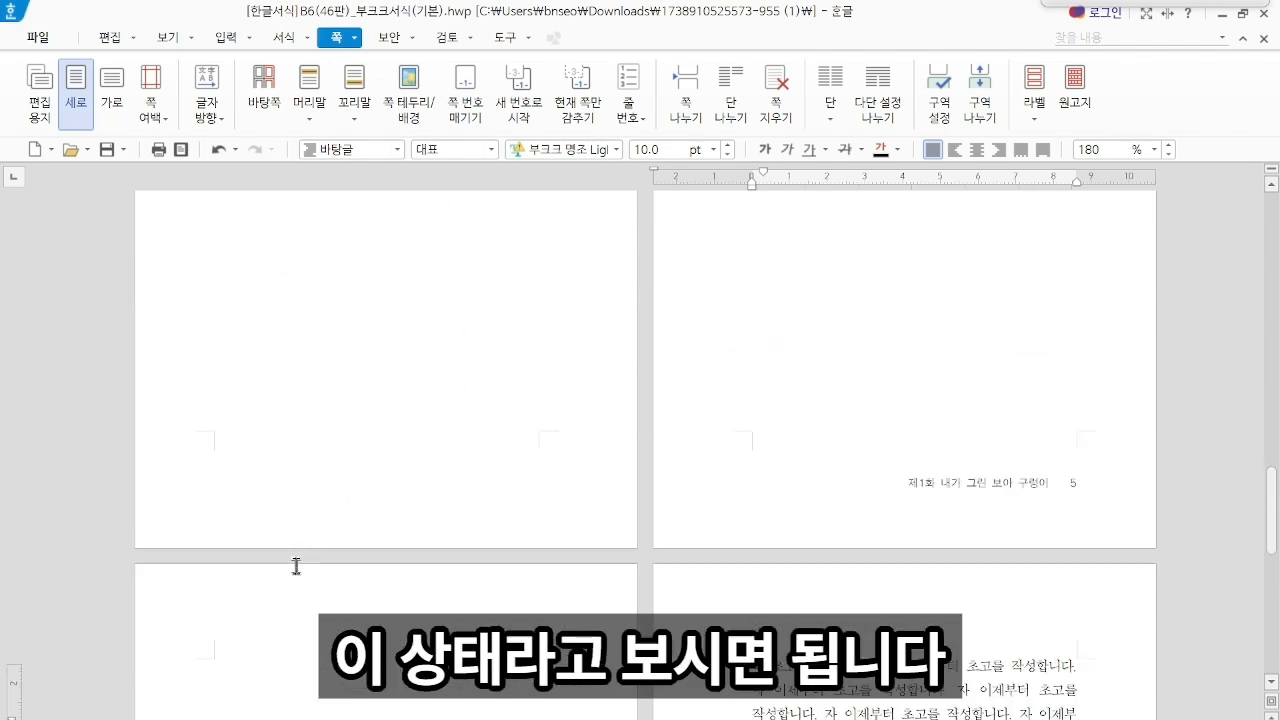
scroll(296, 566, down, 5)
scroll(292, 571, up, 10)
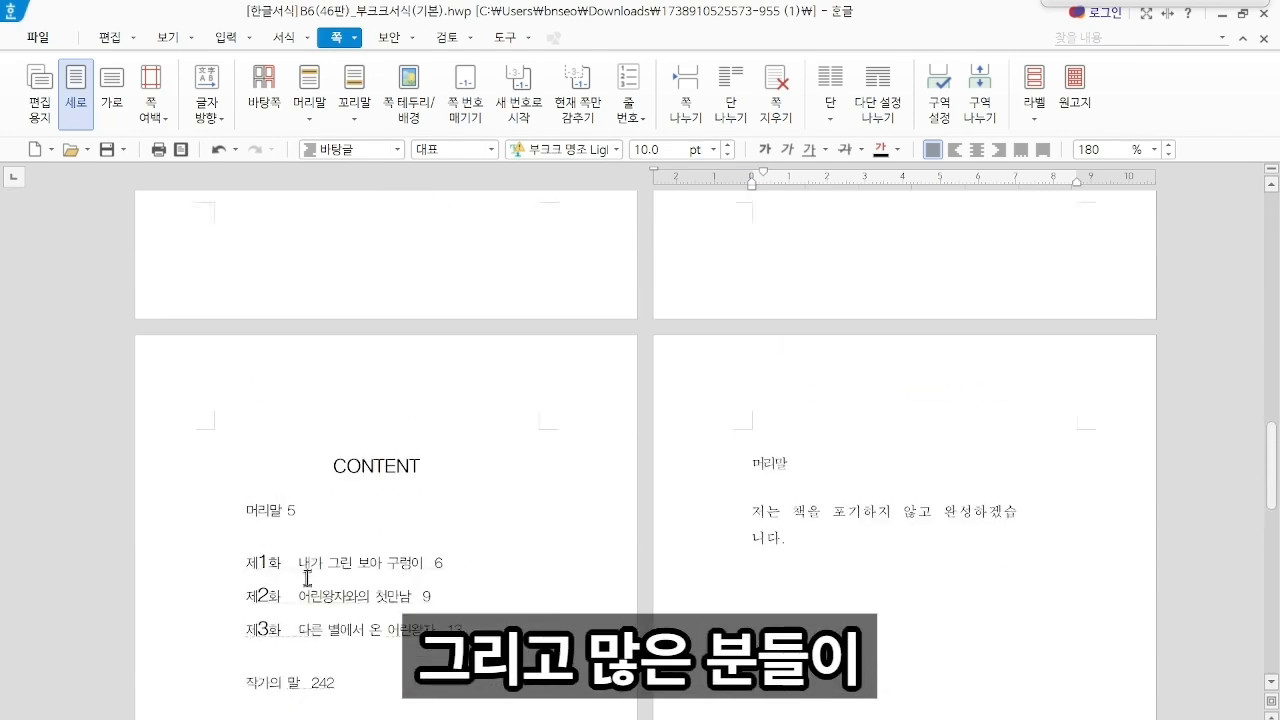
scroll(300, 580, up, 2)
scroll(305, 579, down, 5)
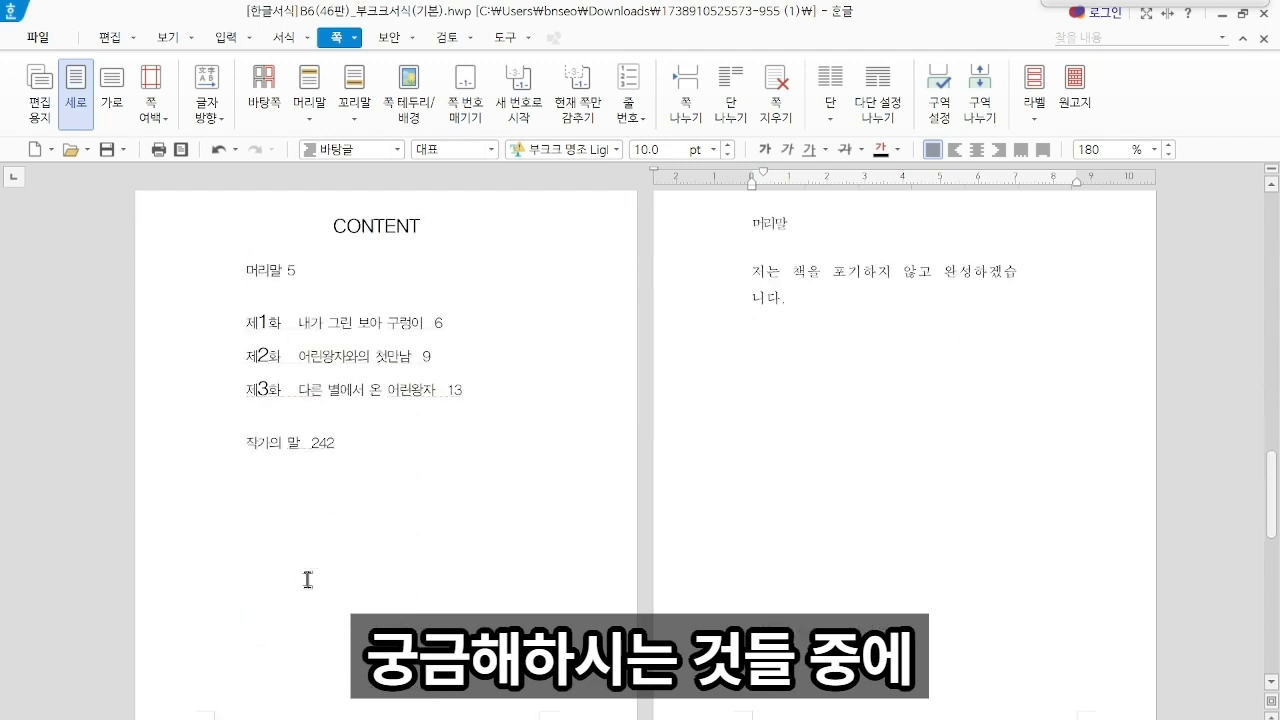
scroll(307, 580, down, 2)
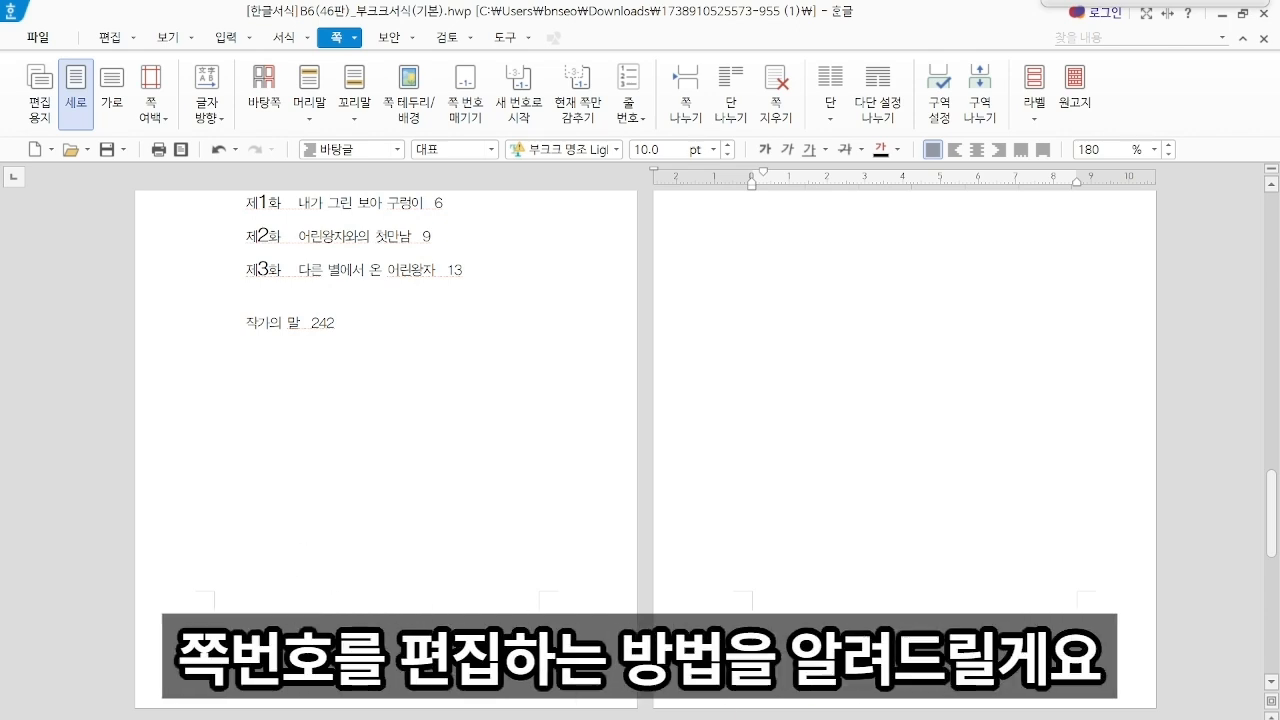
Replace the book title 어린왕자 beside the page number in the even-page footer with "내책의 제목".
scroll(611, 700, down, 10)
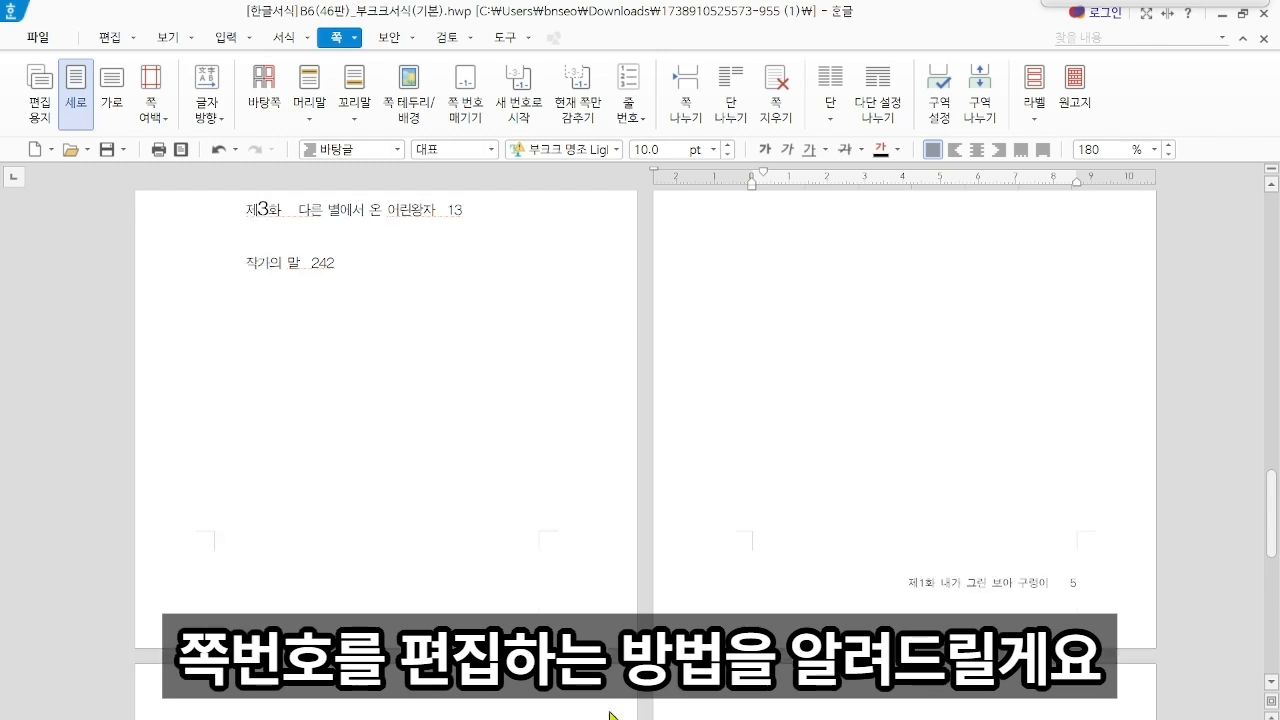
scroll(200, 660, down, 5)
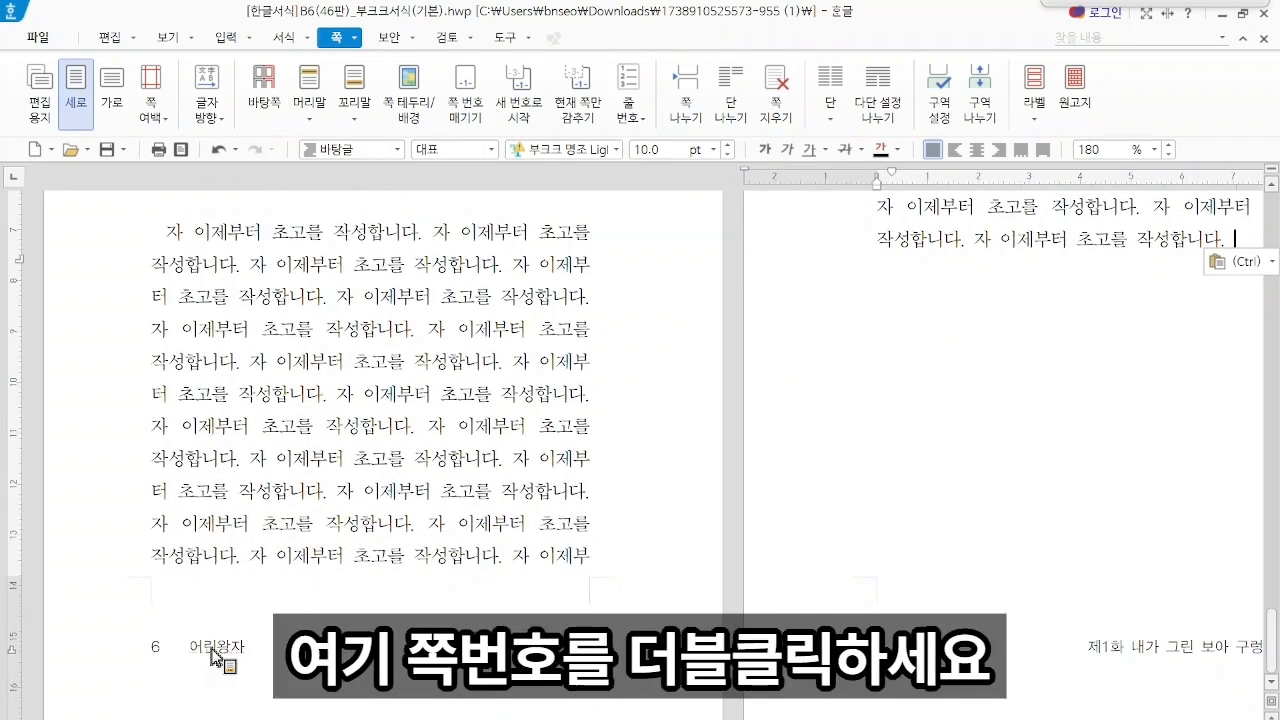
double_click(213, 655)
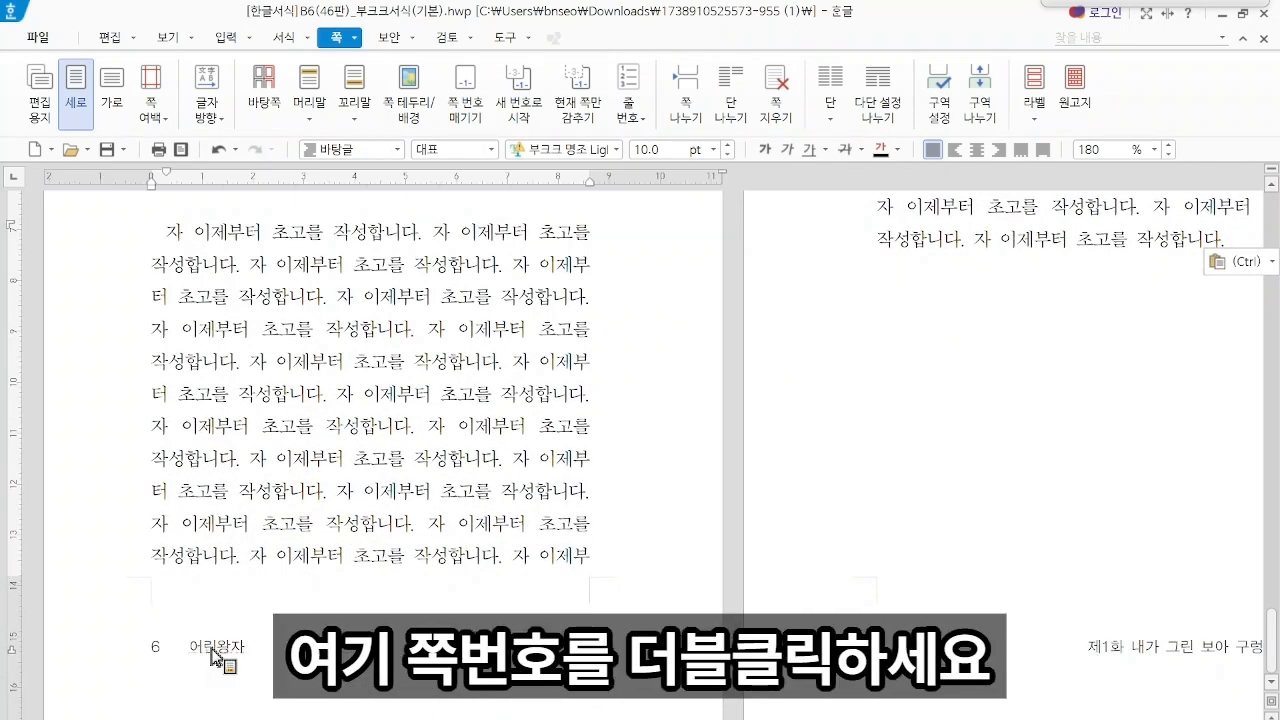
double_click(476, 385)
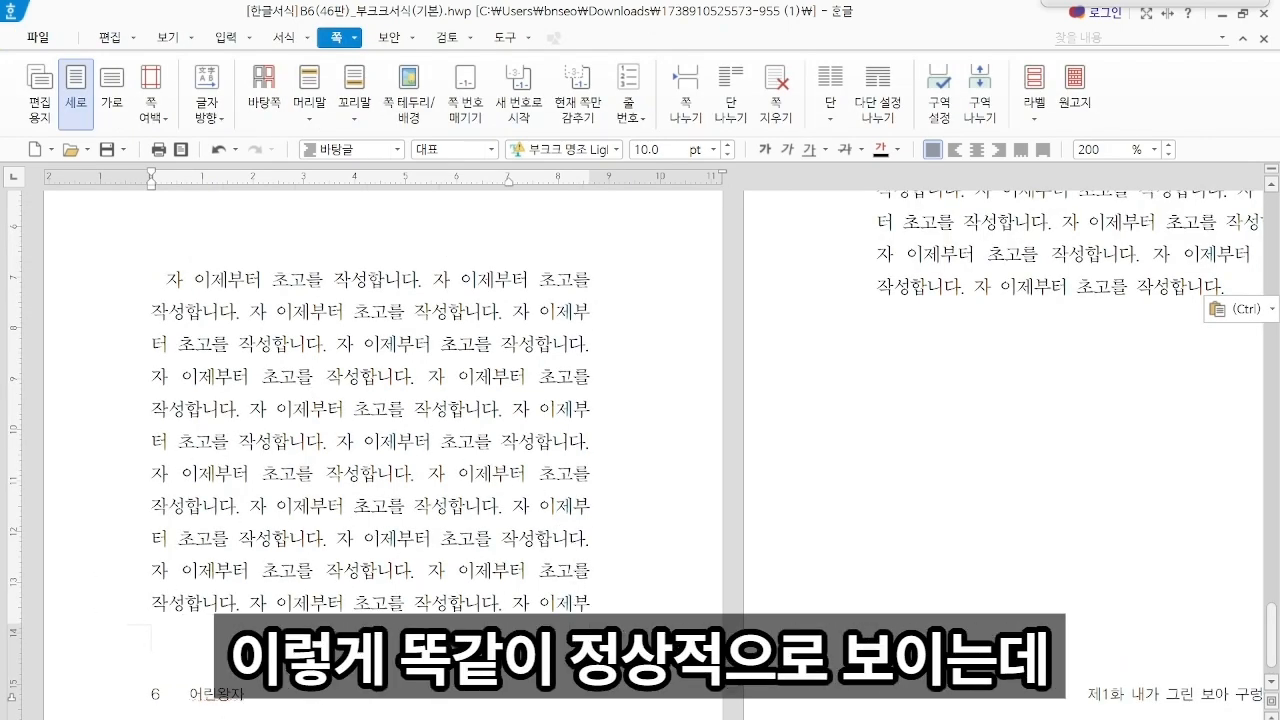
click(232, 706)
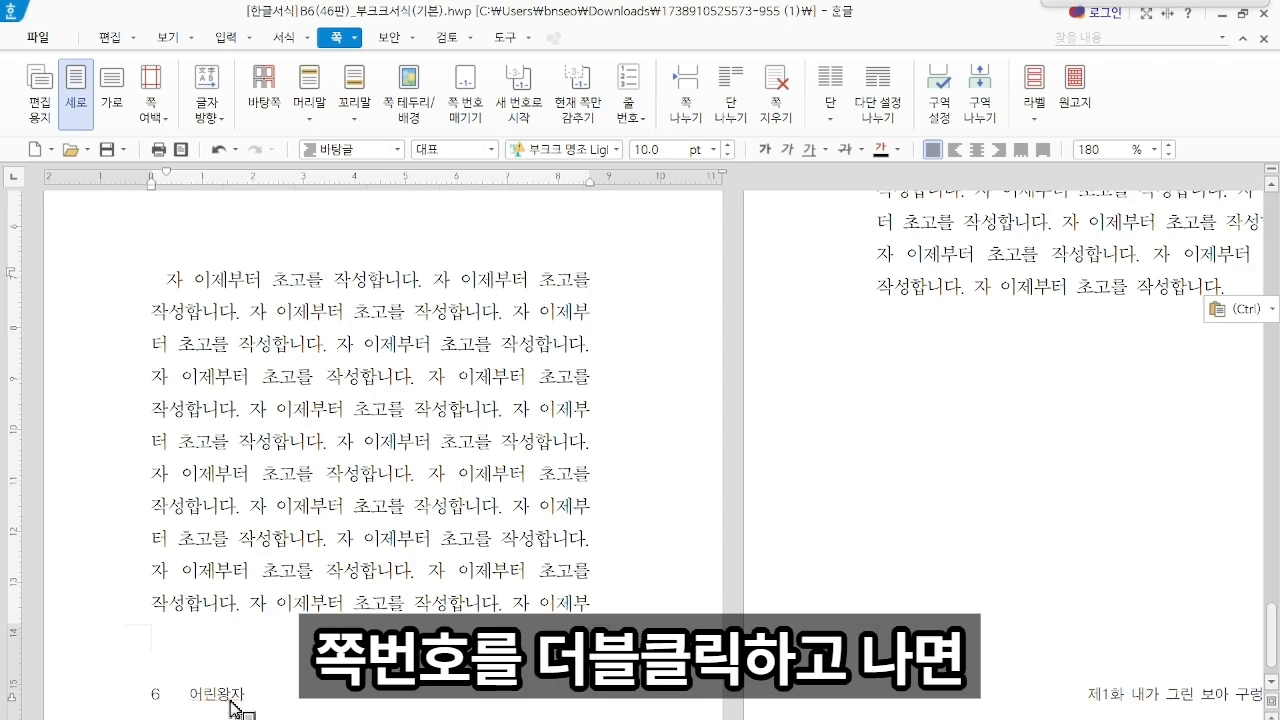
double_click(232, 706)
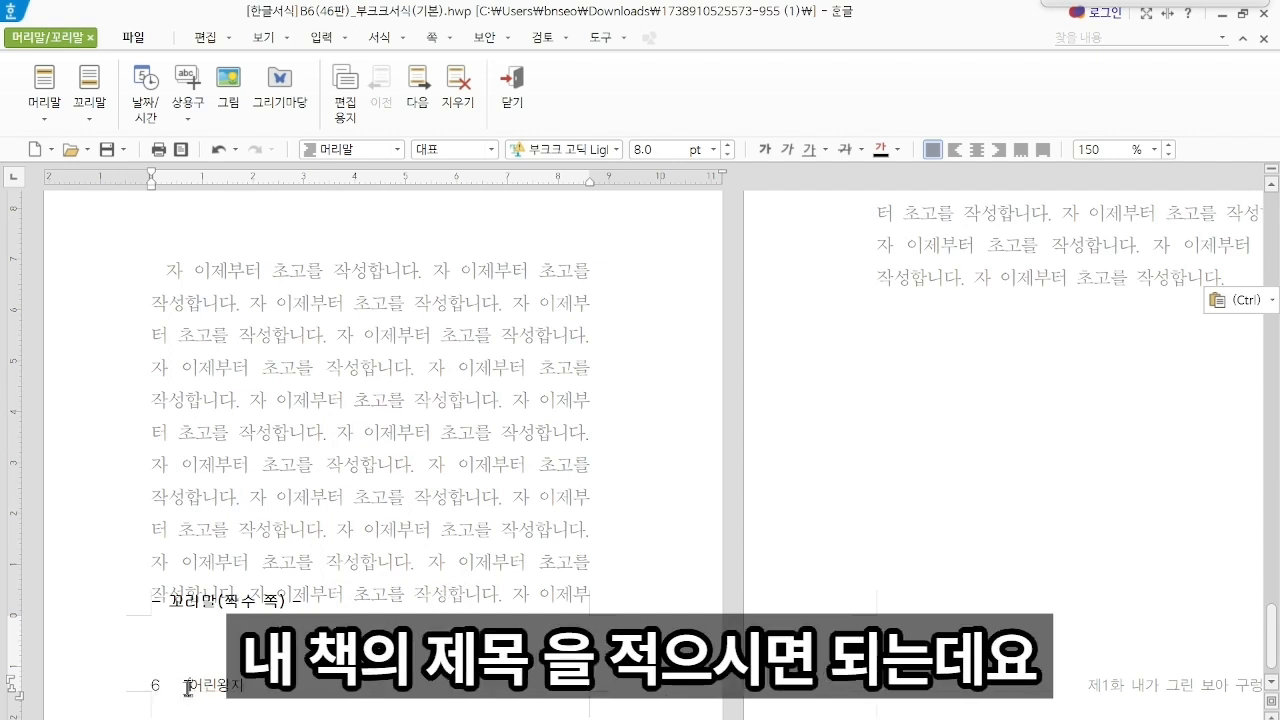
drag(193, 688, 246, 692)
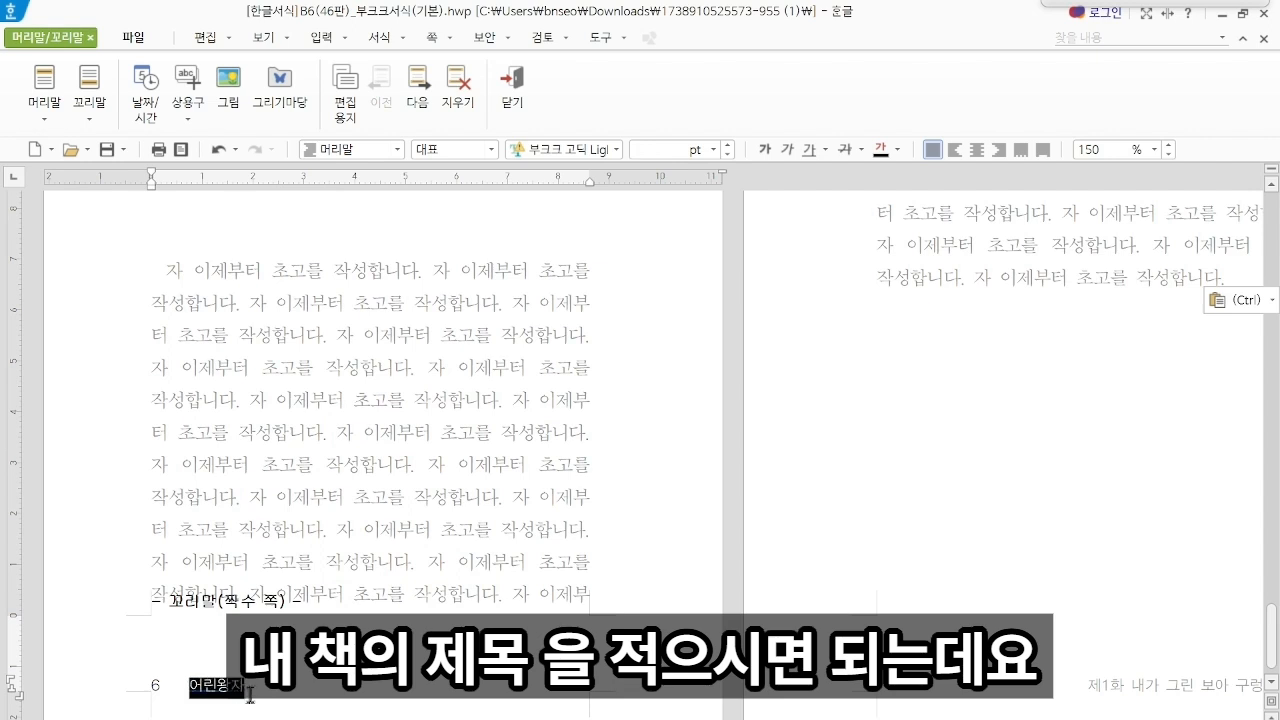
text(내책의 제목)
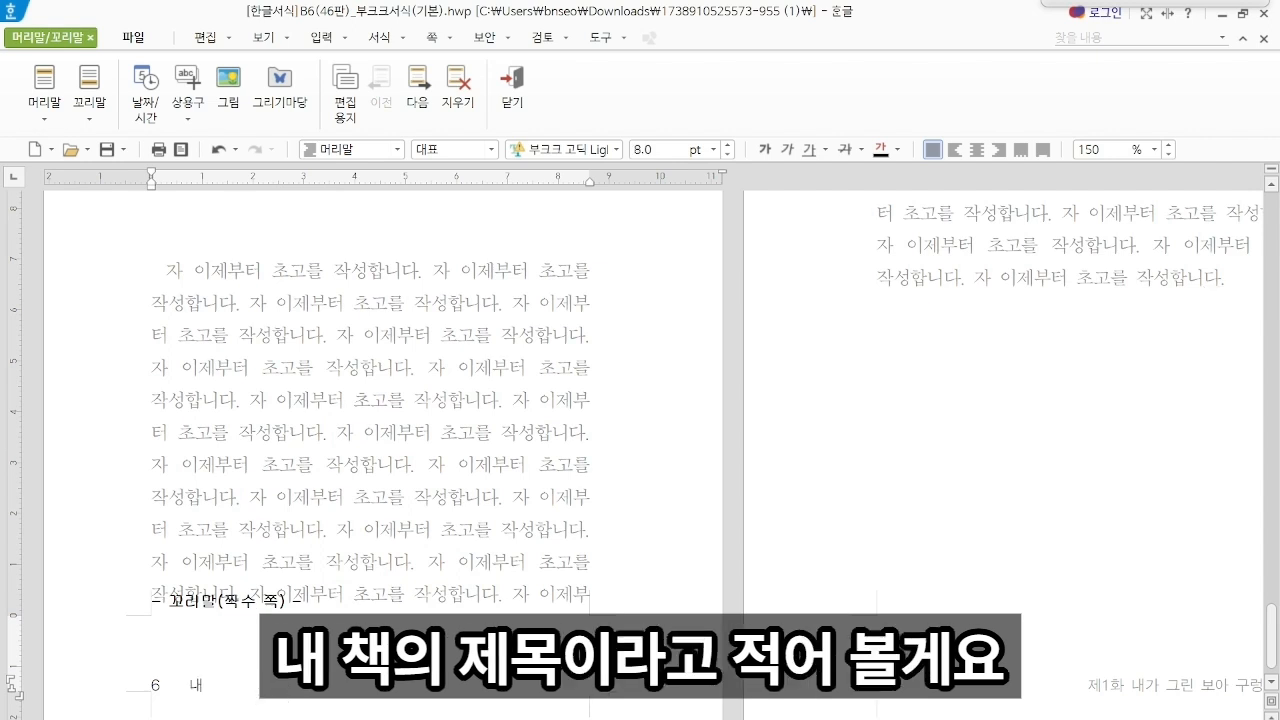
click(728, 145)
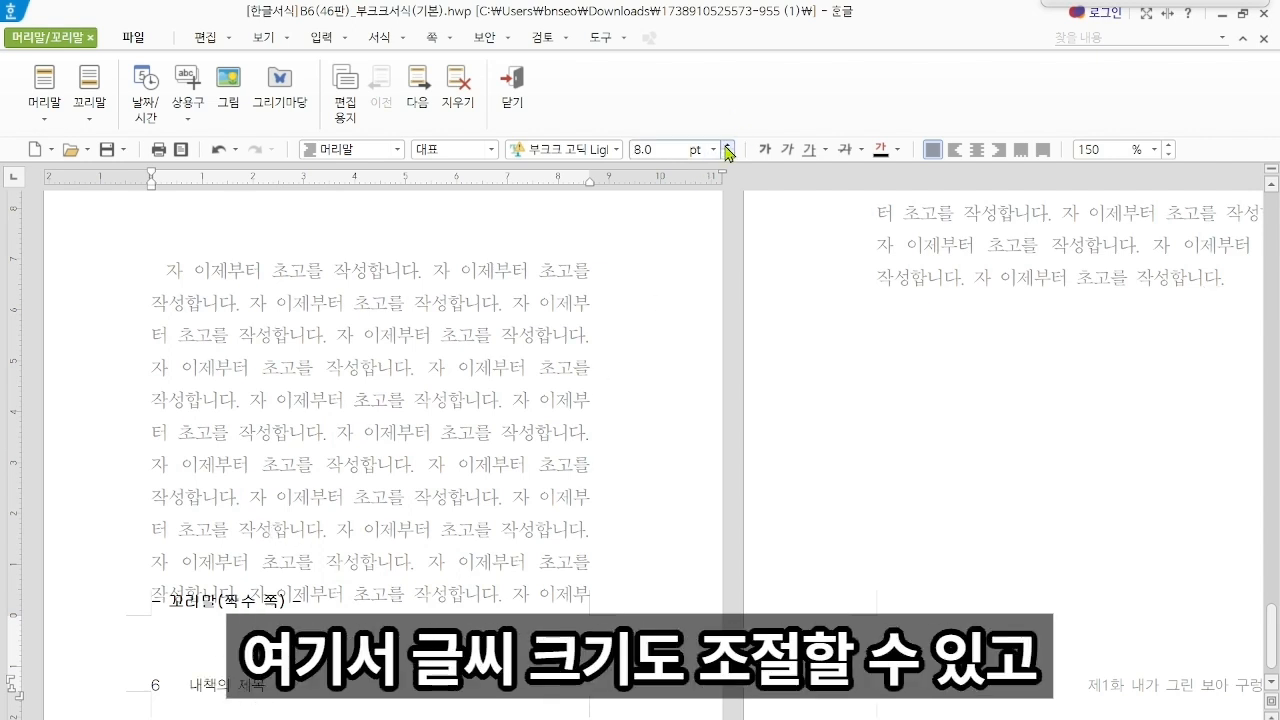
Enlarge the page number and the title "내책의 제목" in the even-page footer to roughly 14–15 pt.
click(728, 145)
click(728, 145)
click(728, 145)
key(ctrl+a)
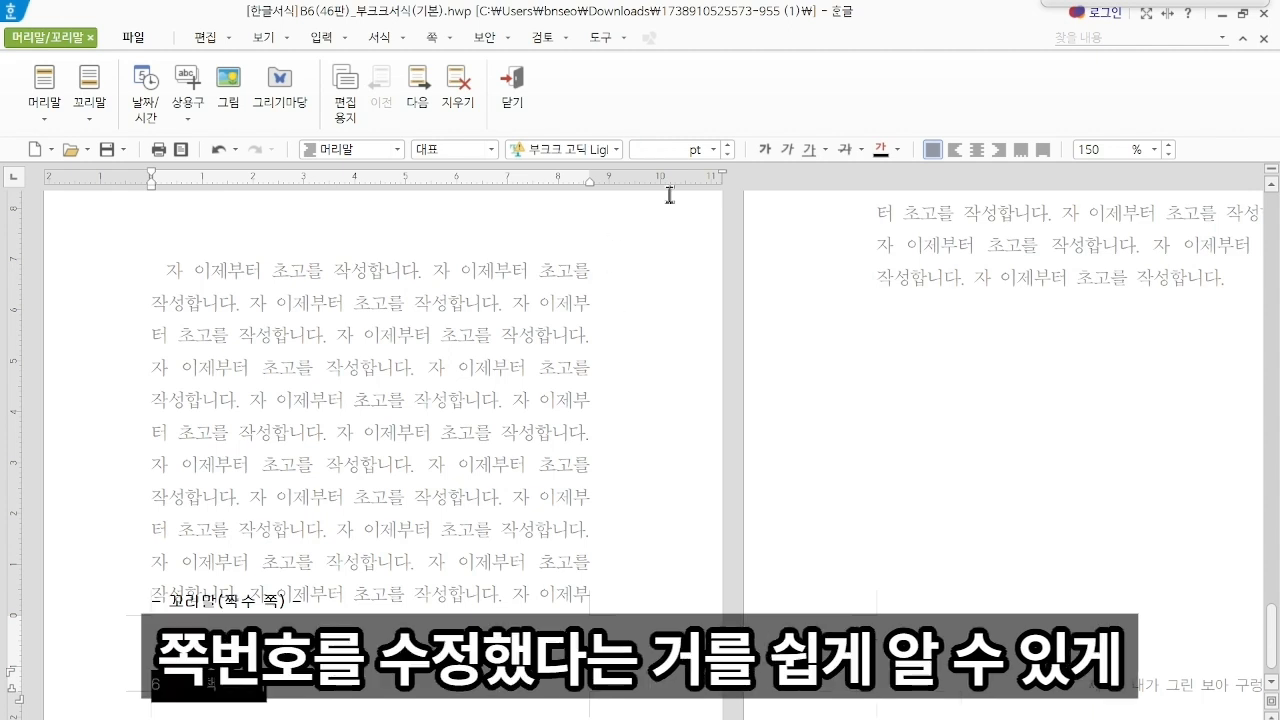
click(727, 148)
click(727, 148)
click(727, 148)
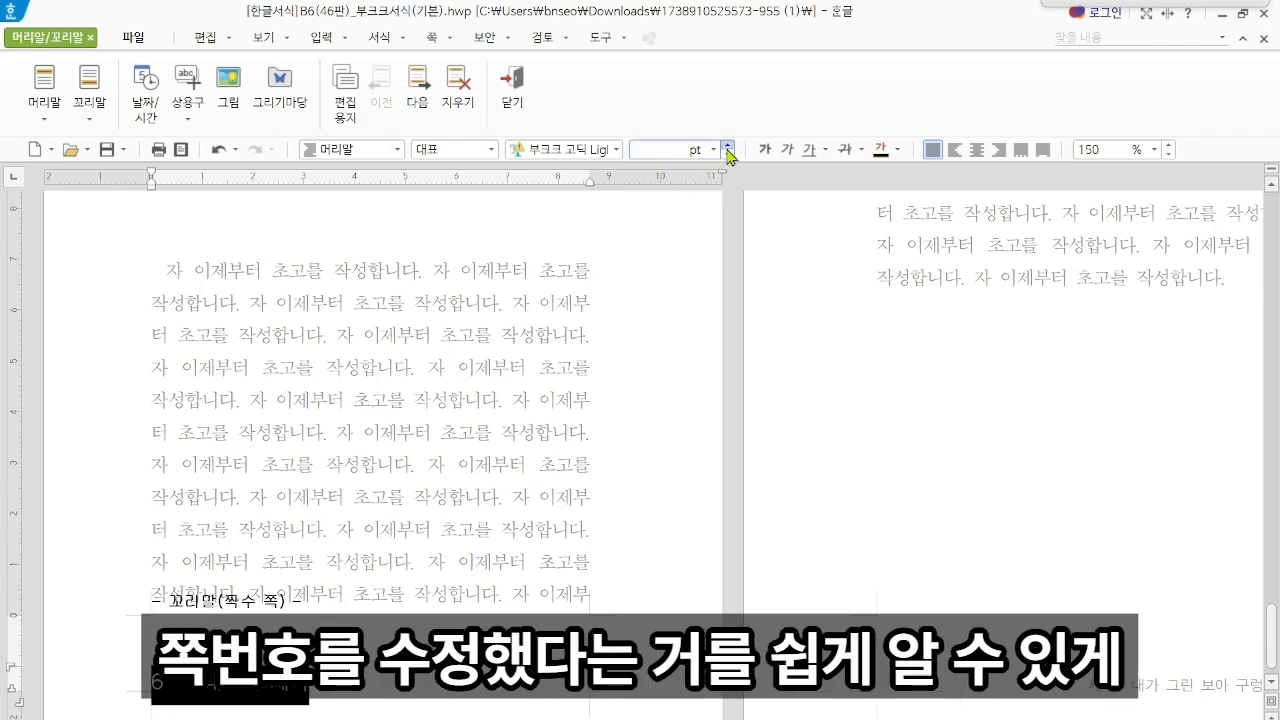
click(727, 148)
click(727, 148)
click(727, 148)
Make the page number and title in the even-page footer red and bold, and close footer editing.
click(897, 149)
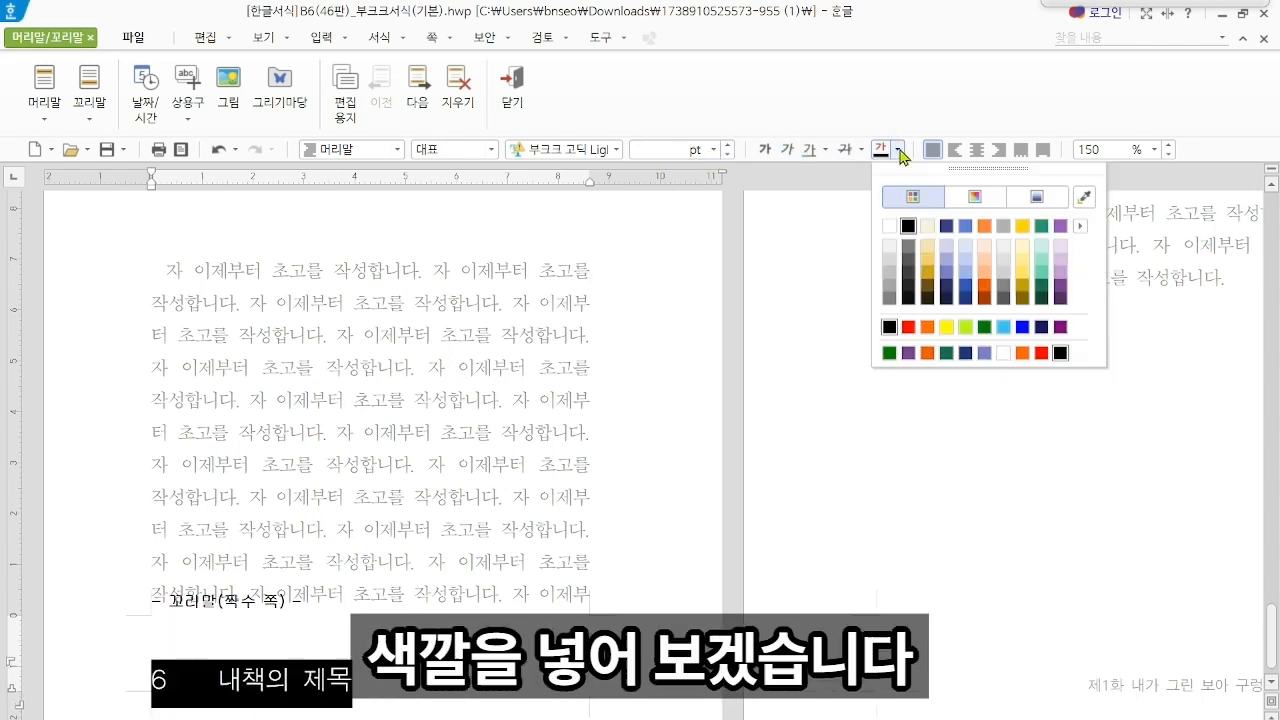
click(920, 338)
click(765, 150)
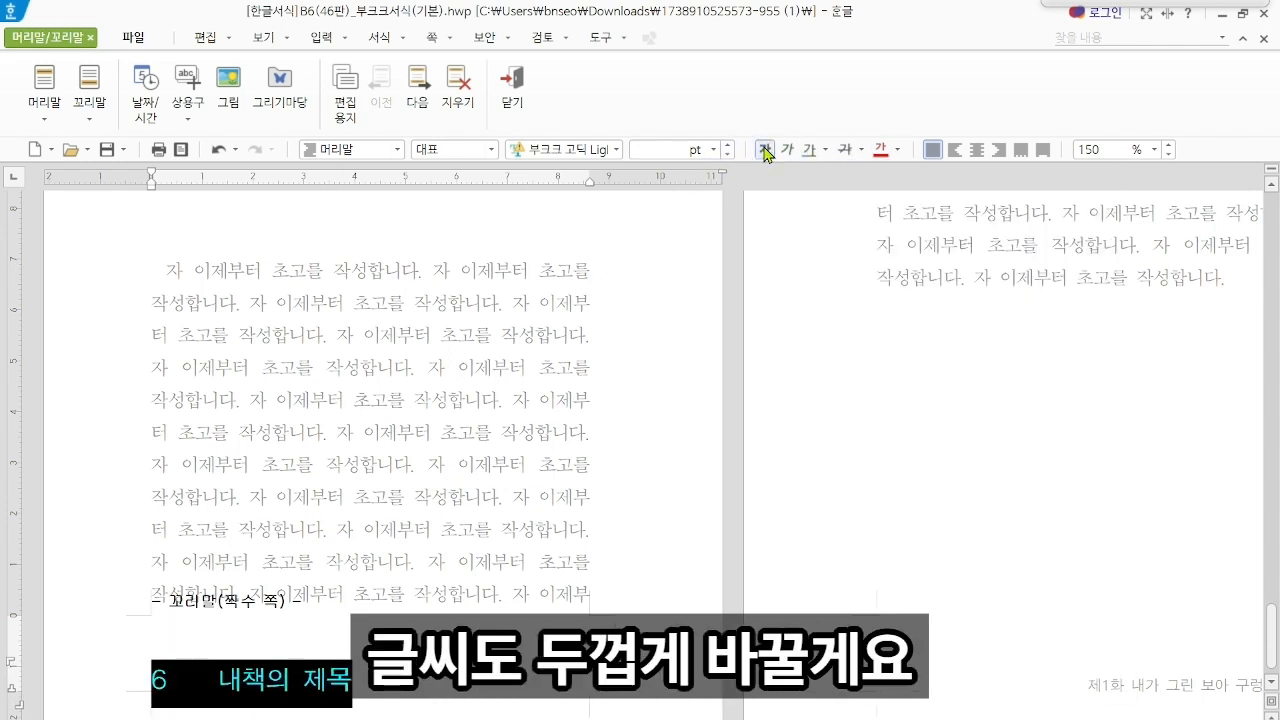
click(443, 686)
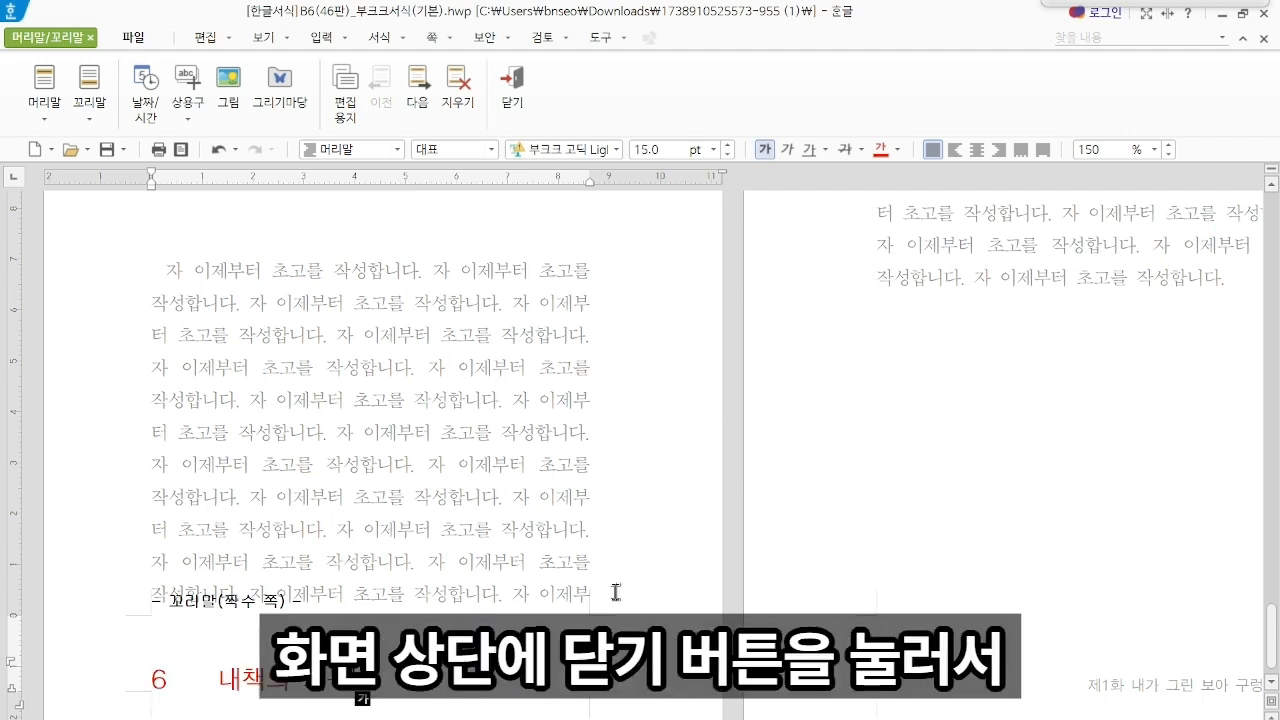
click(516, 88)
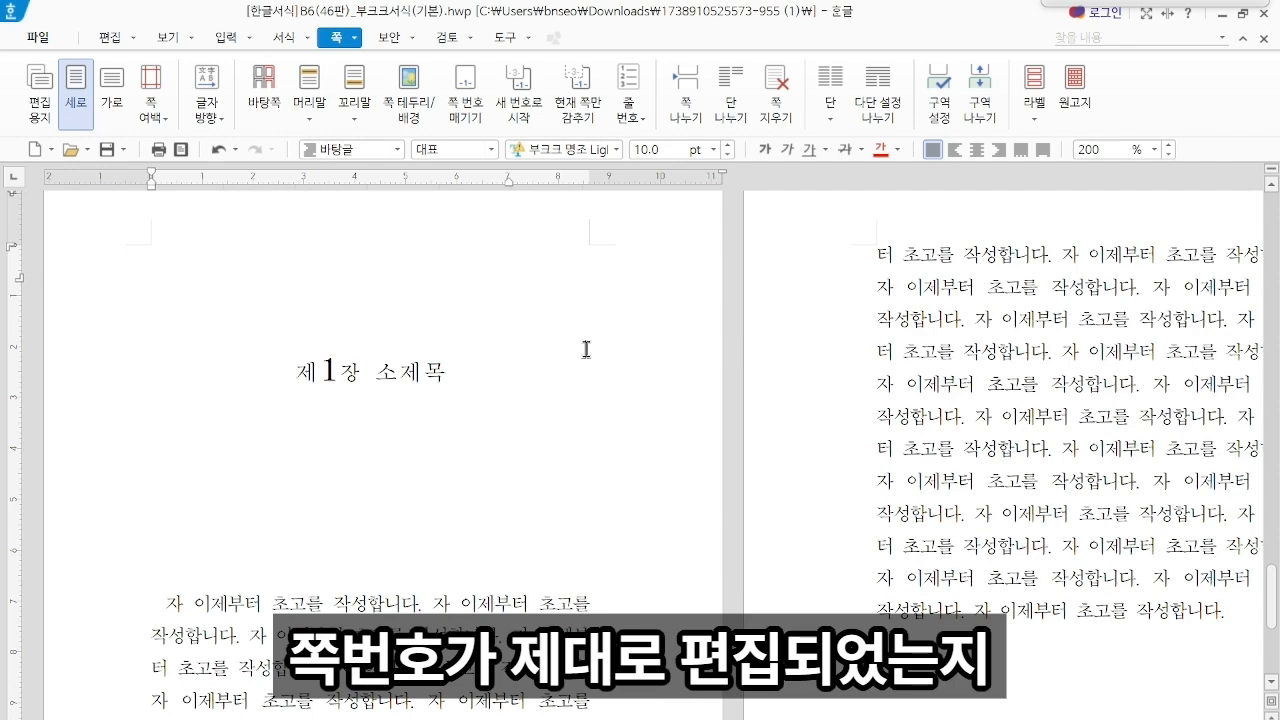
Delete the title "내책의 제목" from the even-page footer, keeping only the page number, and close footer editing.
scroll(588, 347, down, 3)
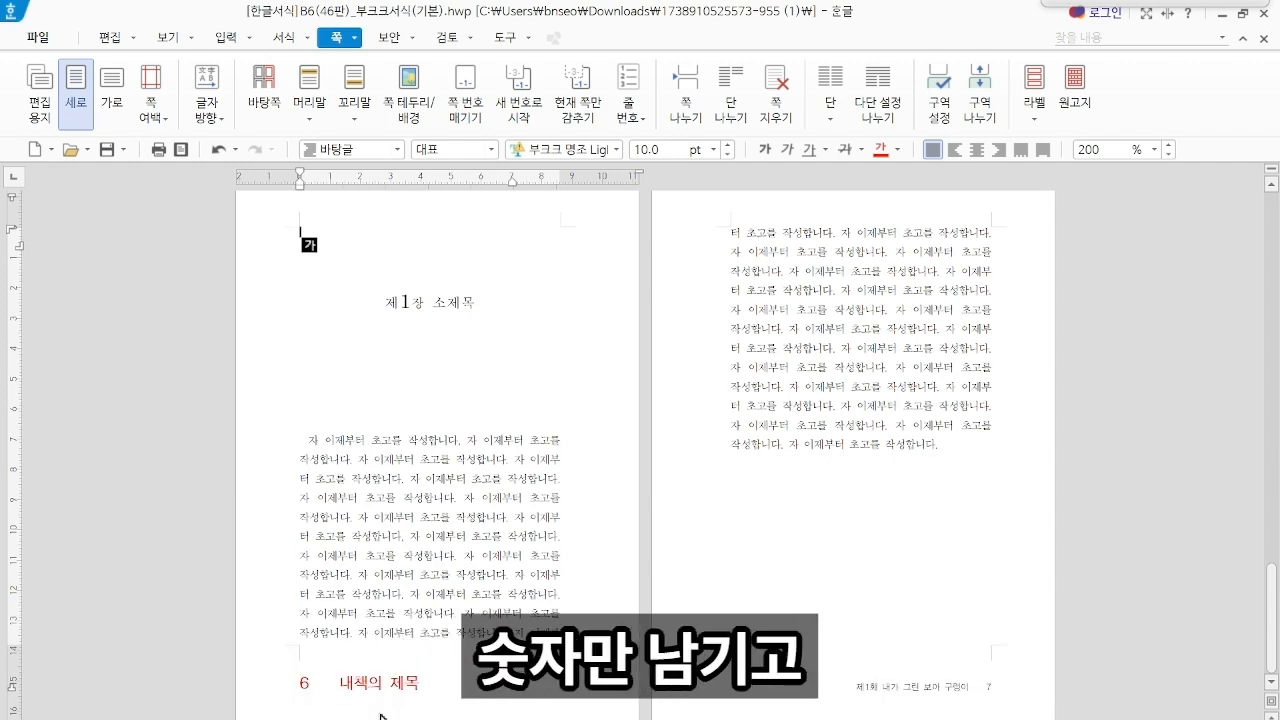
double_click(408, 692)
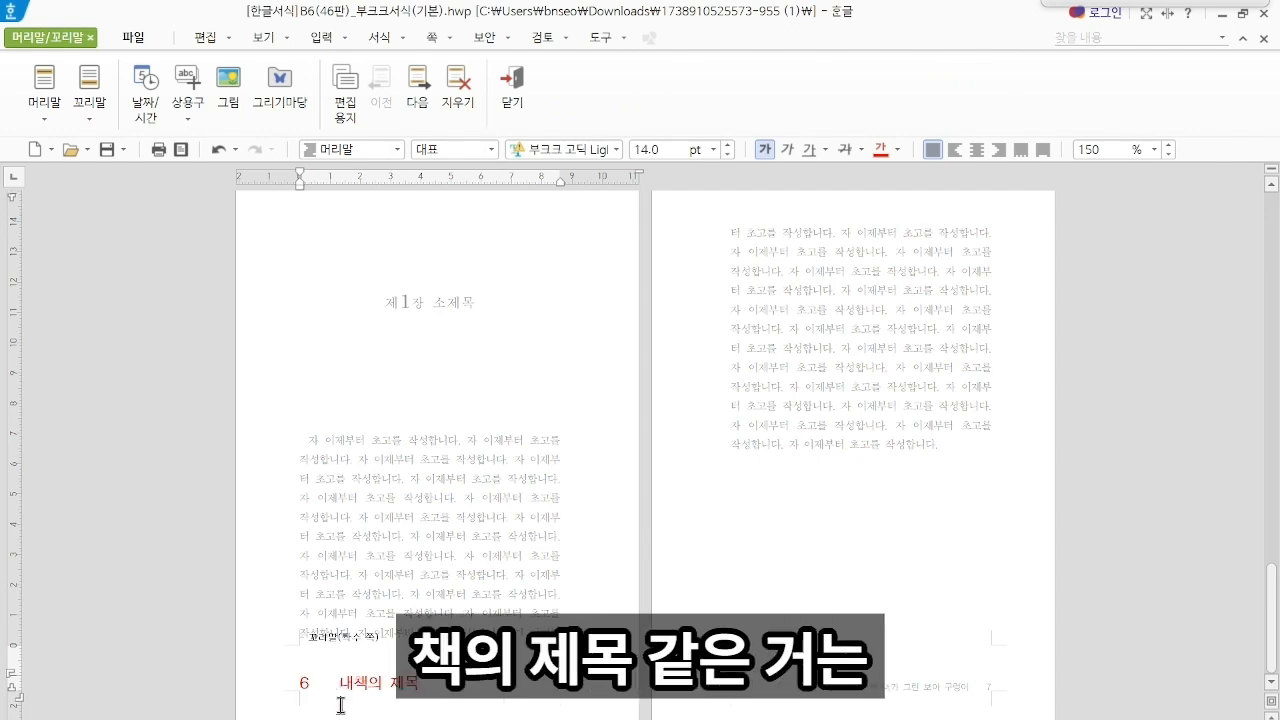
drag(342, 682, 512, 688)
key(Delete)
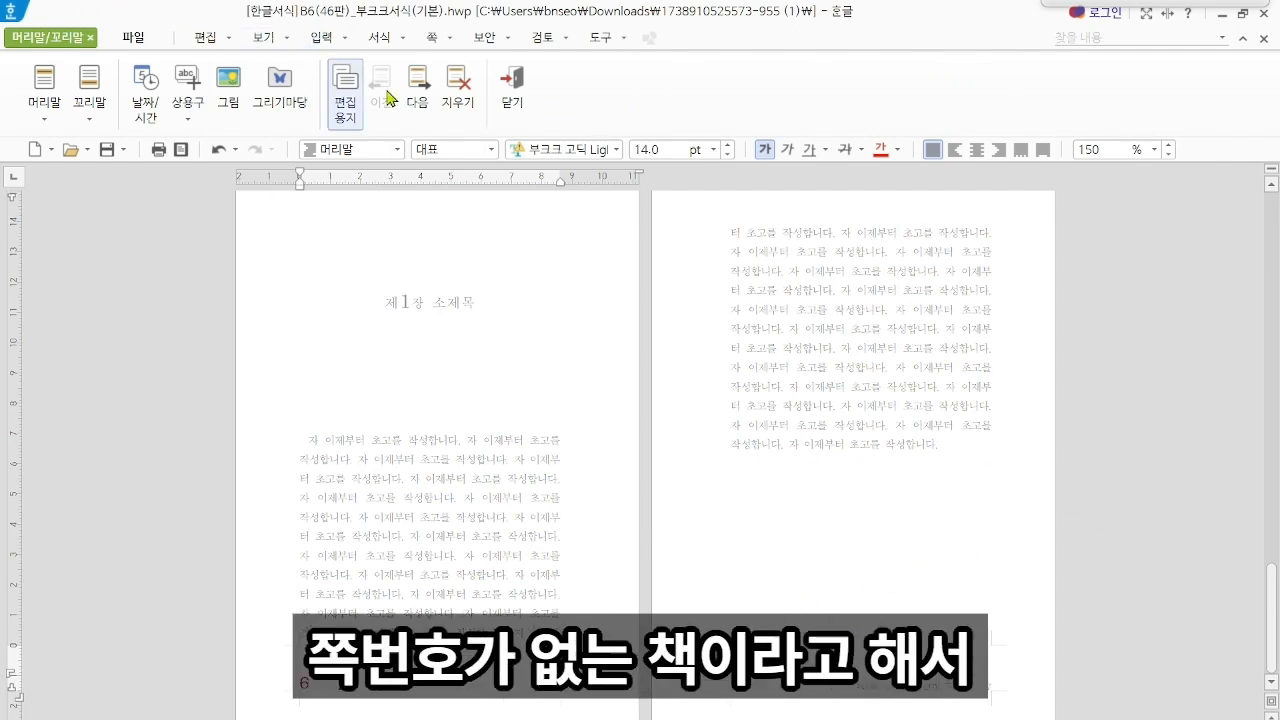
click(512, 88)
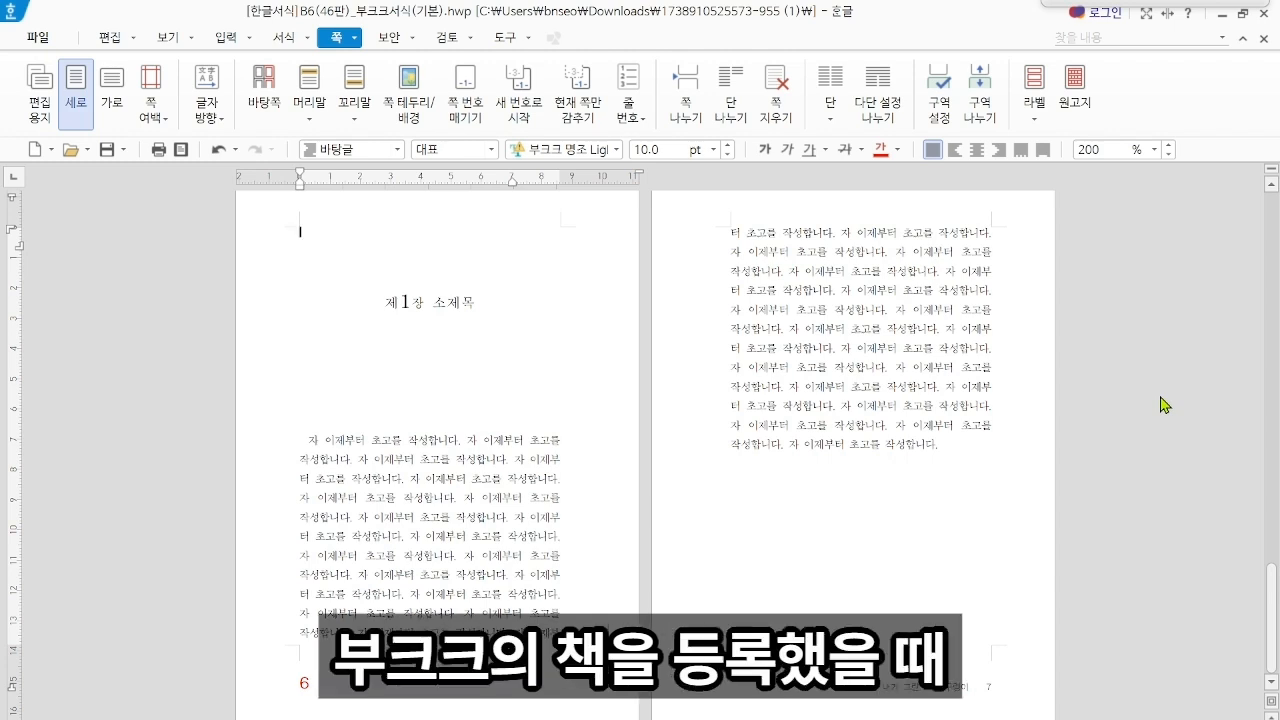
Go back to the copyright page facing the 어린왕자 title page to examine its publication details.
scroll(1137, 452, up, 1)
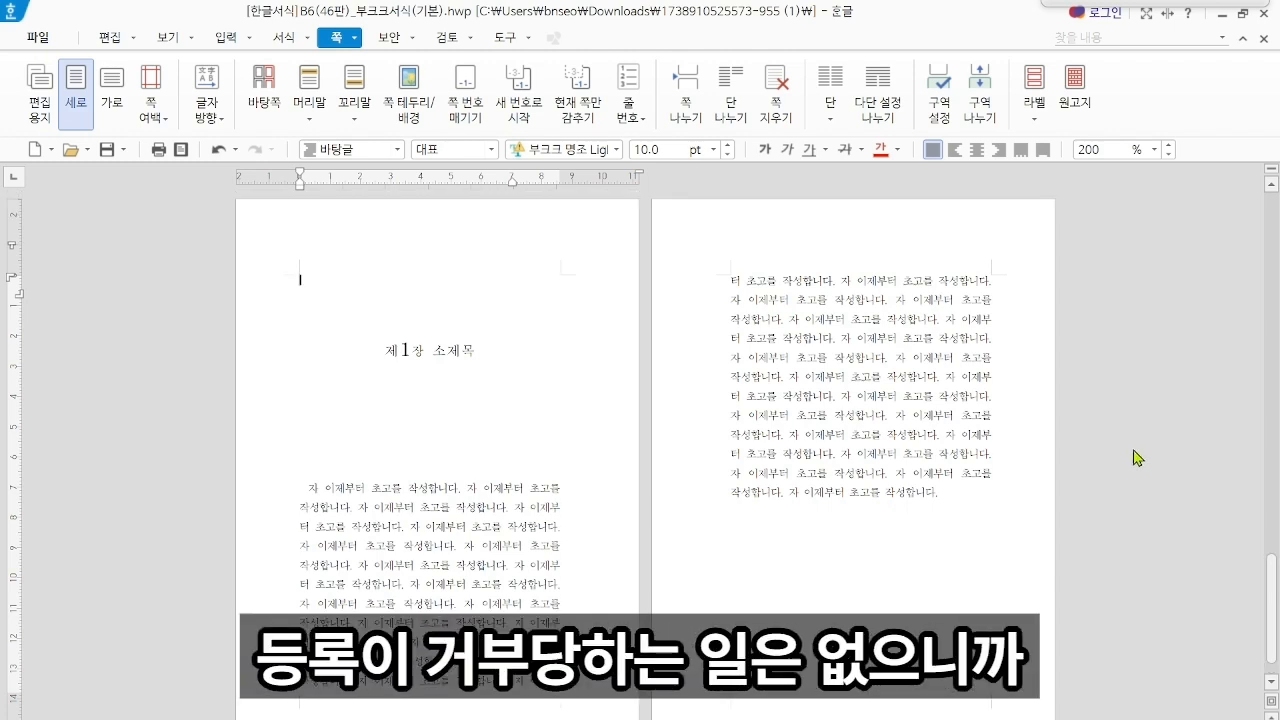
scroll(1137, 457, down, 1)
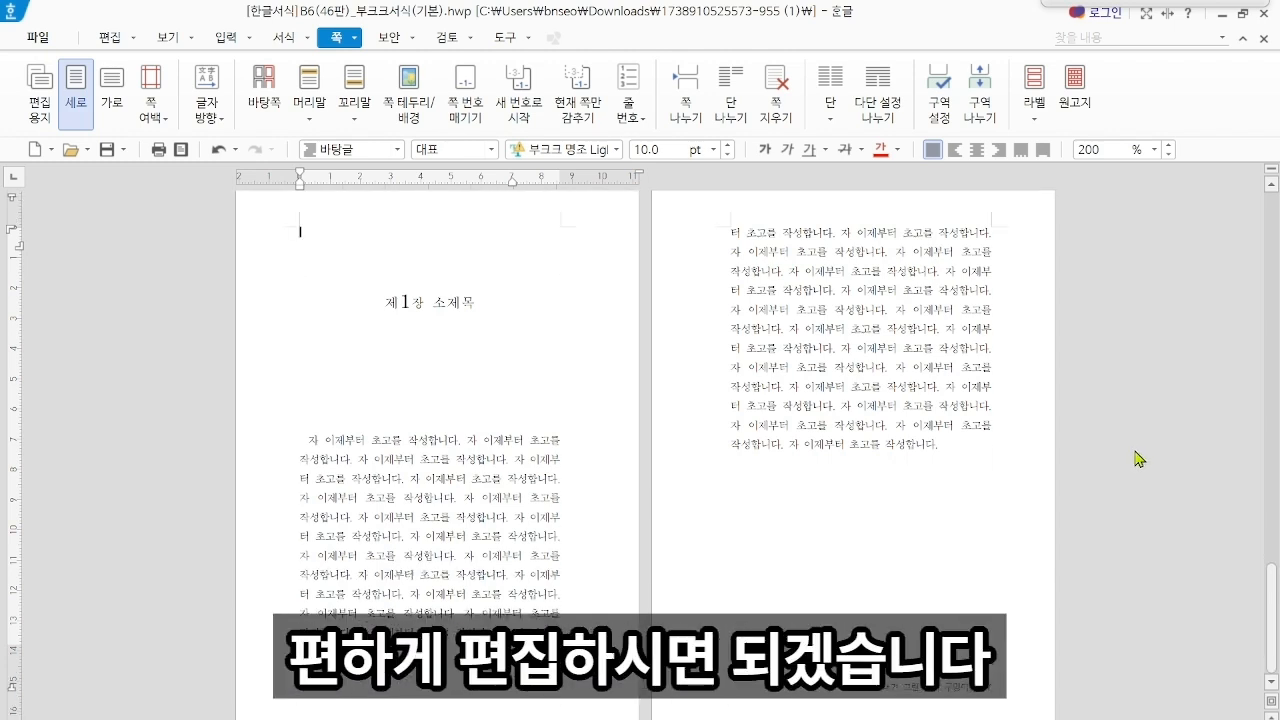
scroll(1131, 474, up, 10)
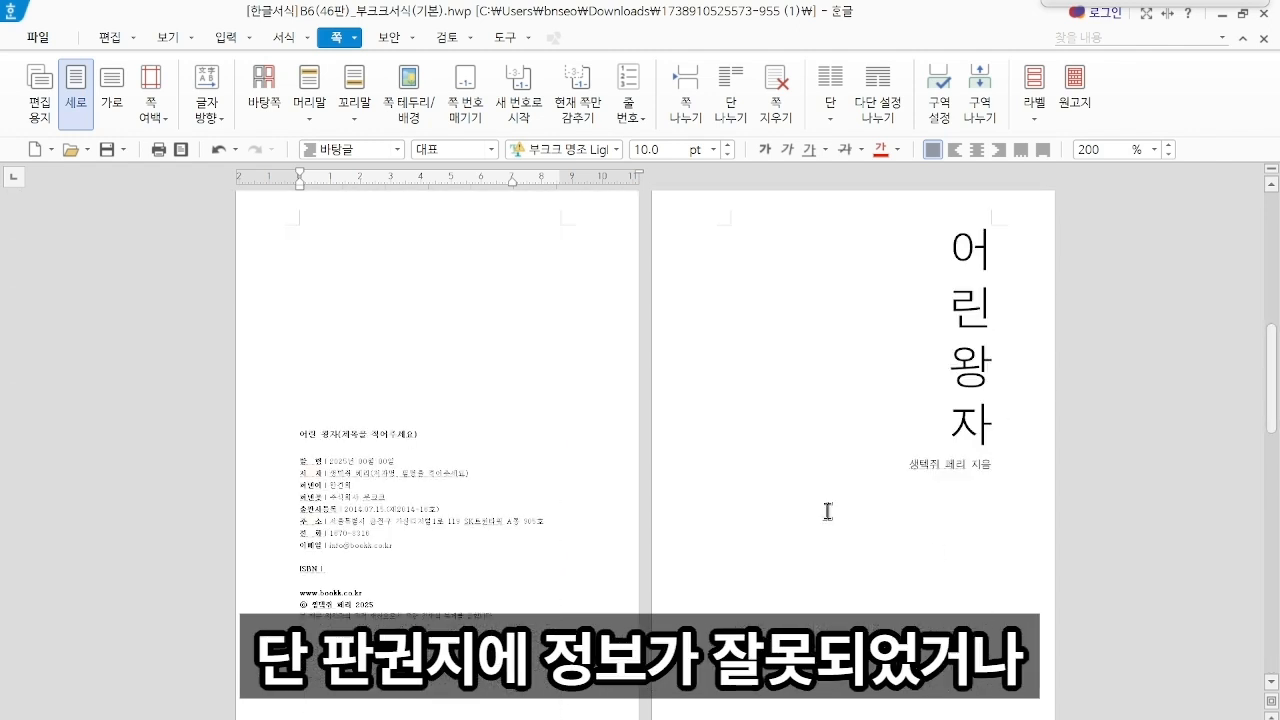